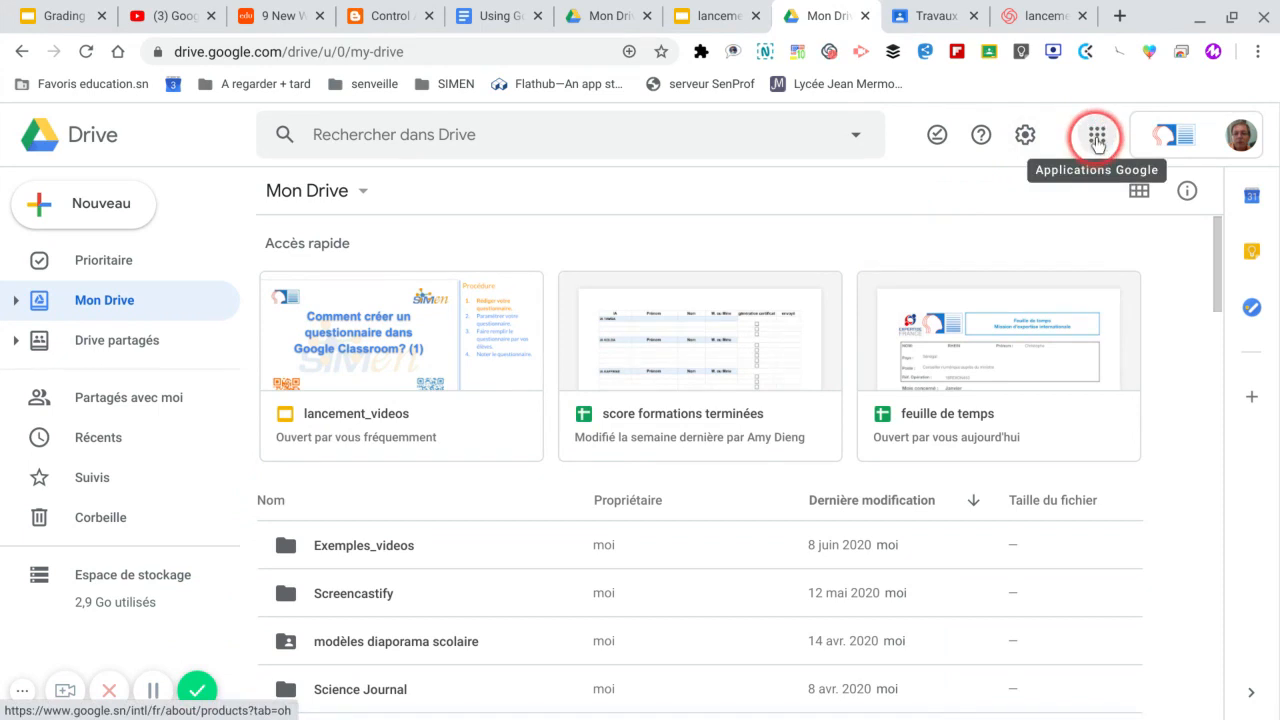
{"action": "left_click", "coordinate": [1097, 140]}
{"action": "scroll", "coordinate": [1090, 315], "scroll_direction": "down", "scroll_amount": 3}
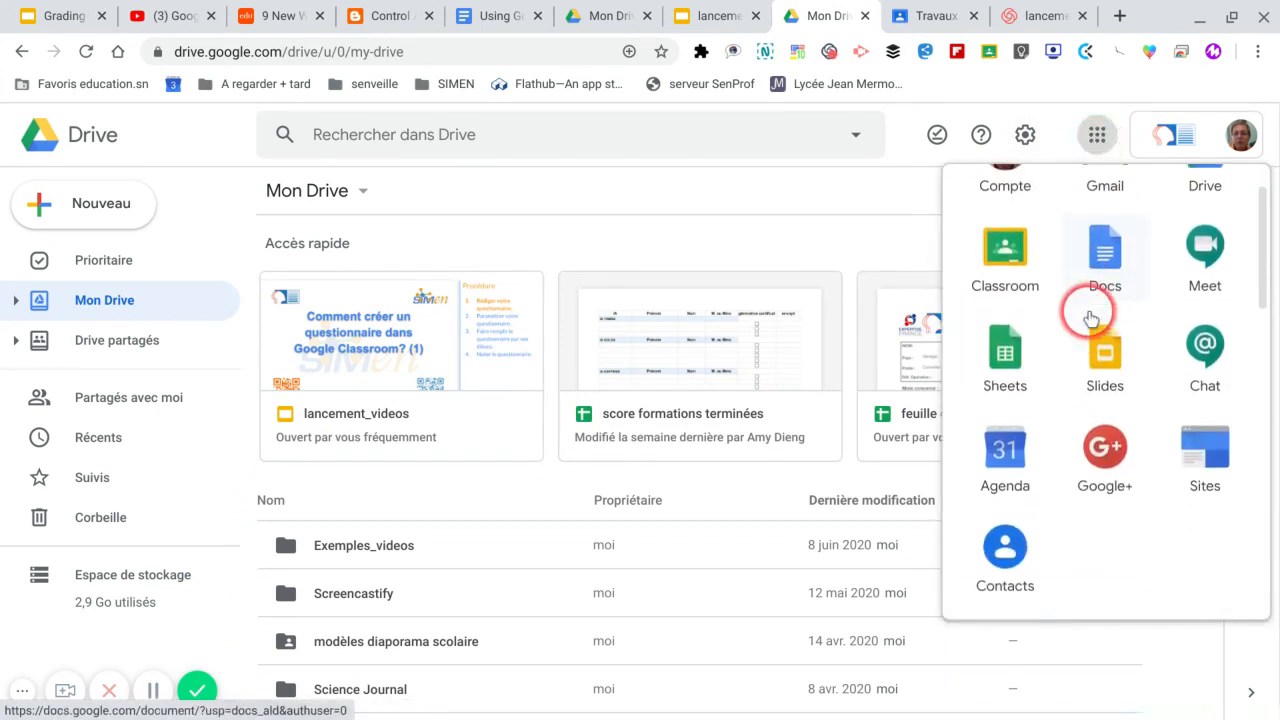
{"action": "scroll", "coordinate": [1120, 330], "scroll_direction": "down", "scroll_amount": 5}
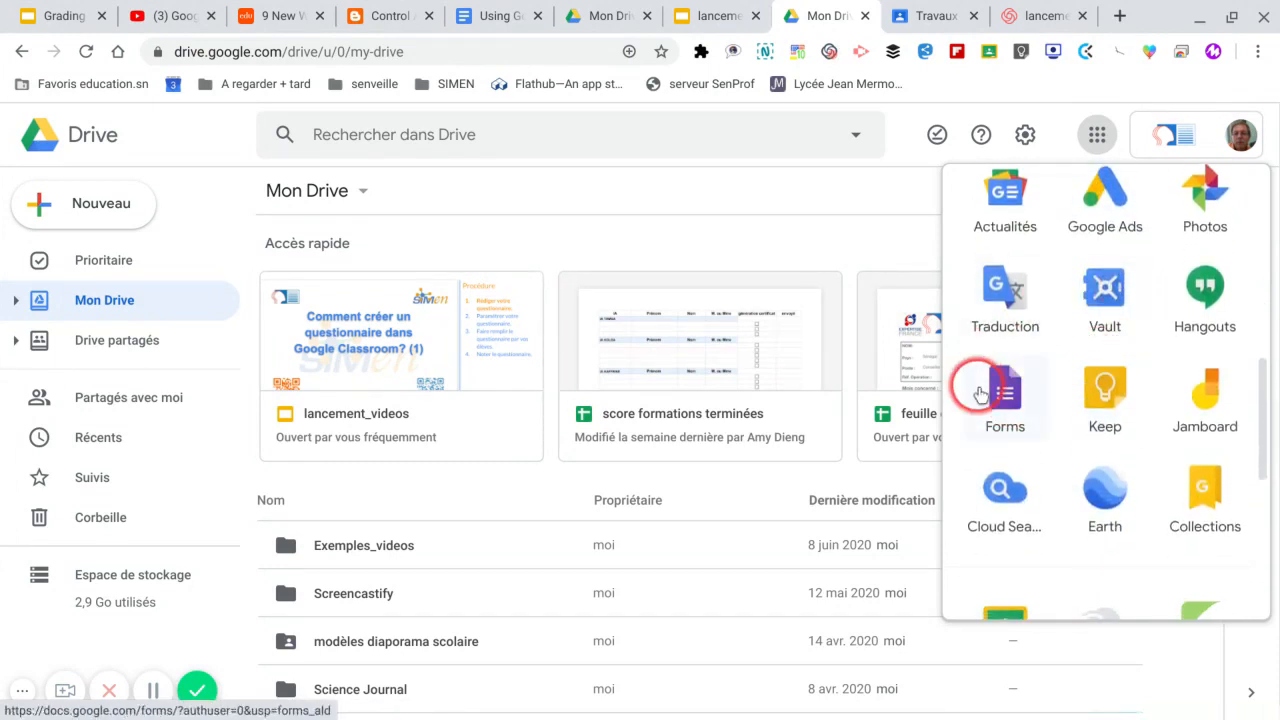
{"action": "left_click", "coordinate": [820, 207]}
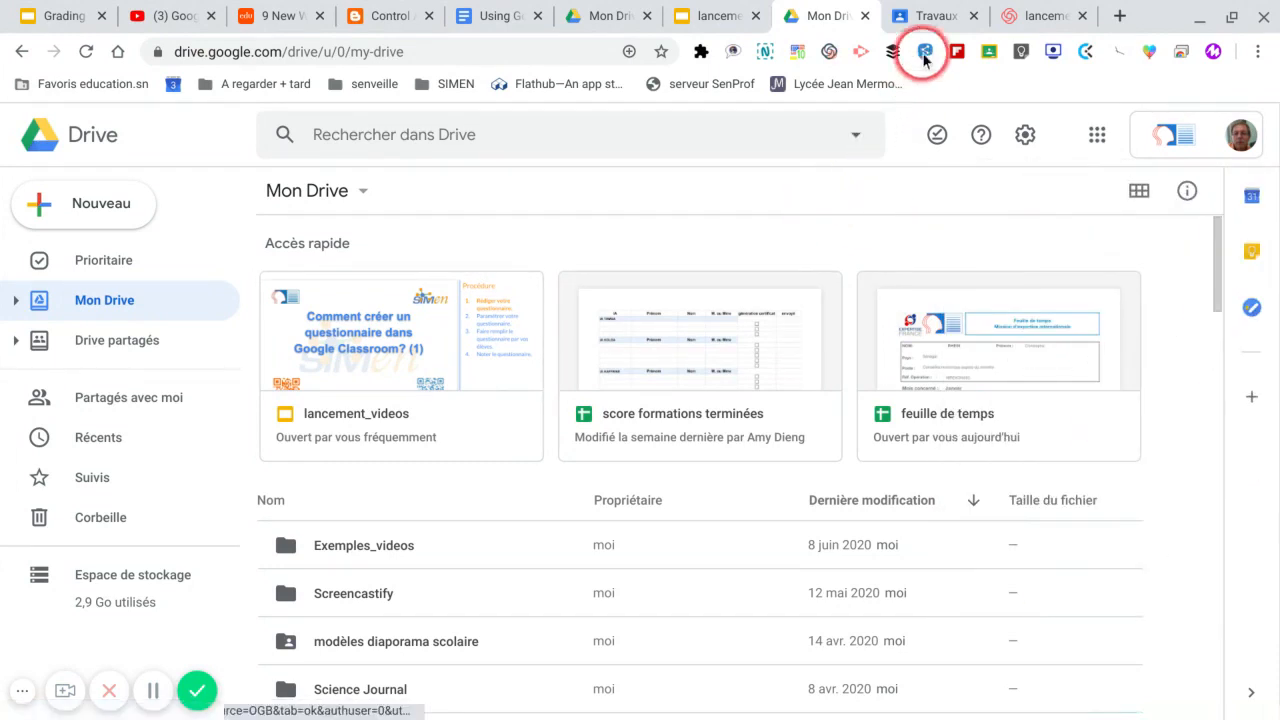
Switch to Google Classroom and create a new Questionnaire assignment in the class's Travaux et devoirs
{"action": "left_click", "coordinate": [920, 18]}
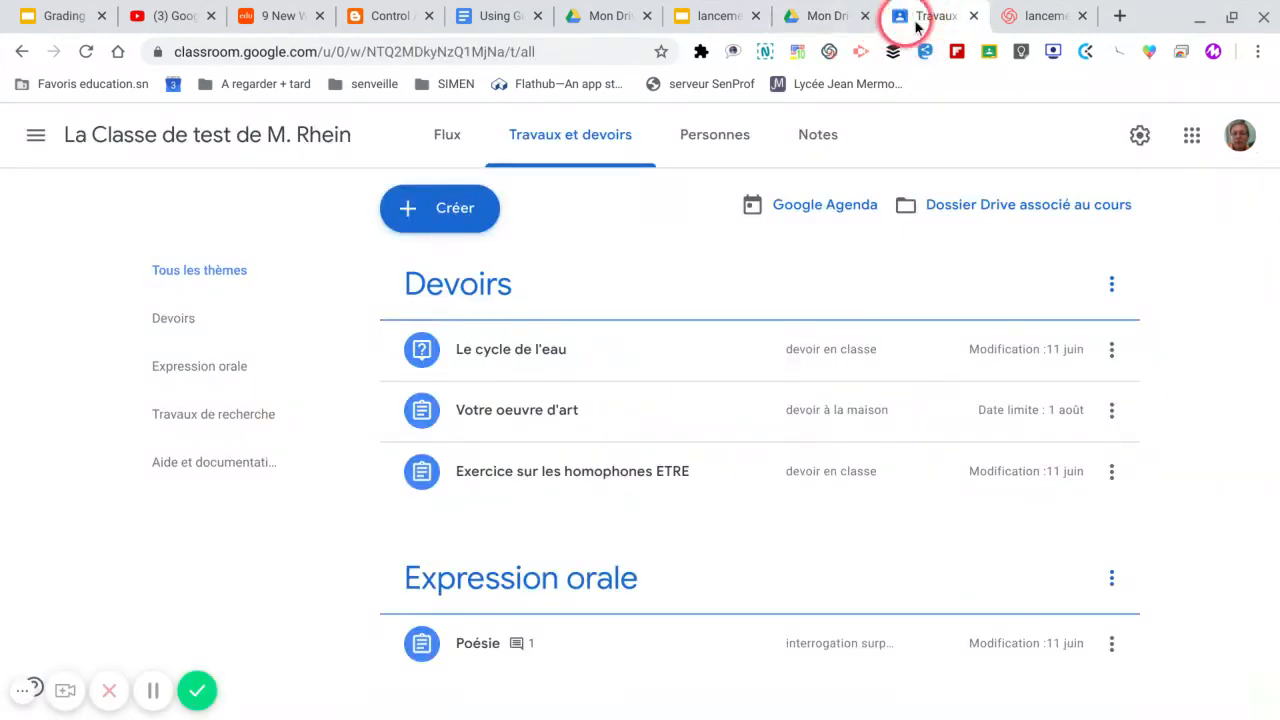
{"action": "left_click", "coordinate": [446, 135]}
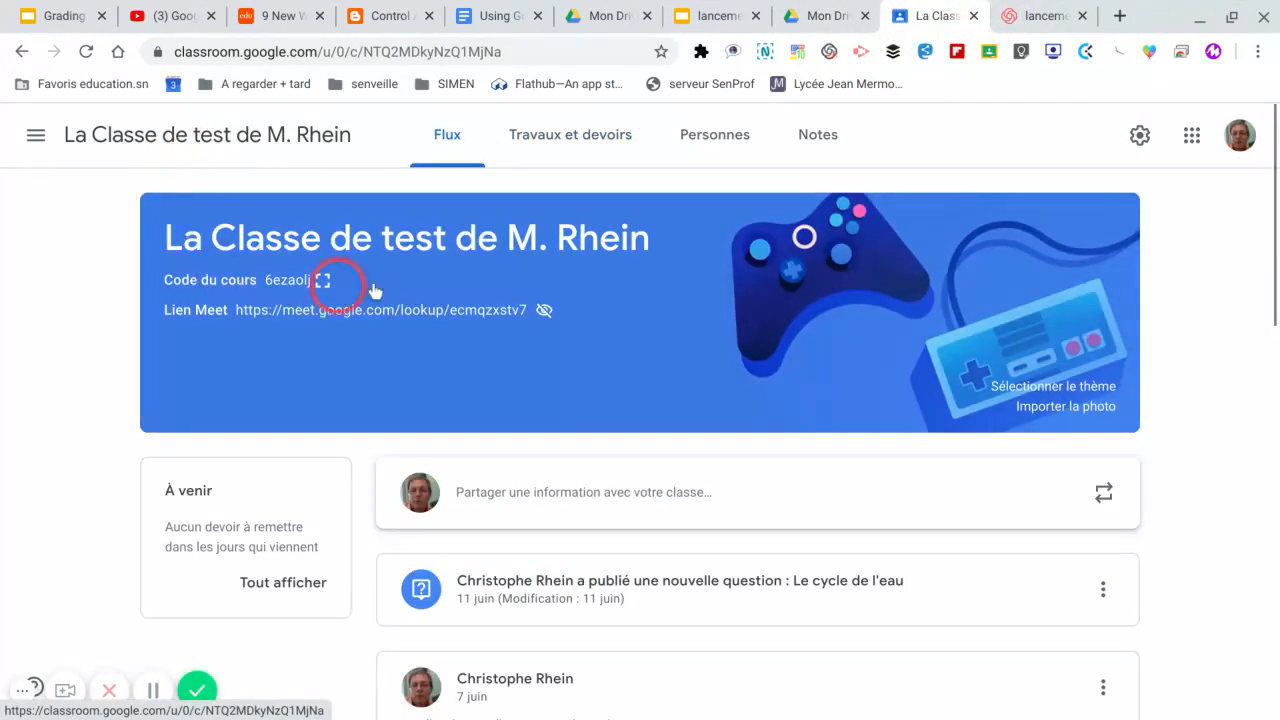
{"action": "left_click", "coordinate": [594, 139]}
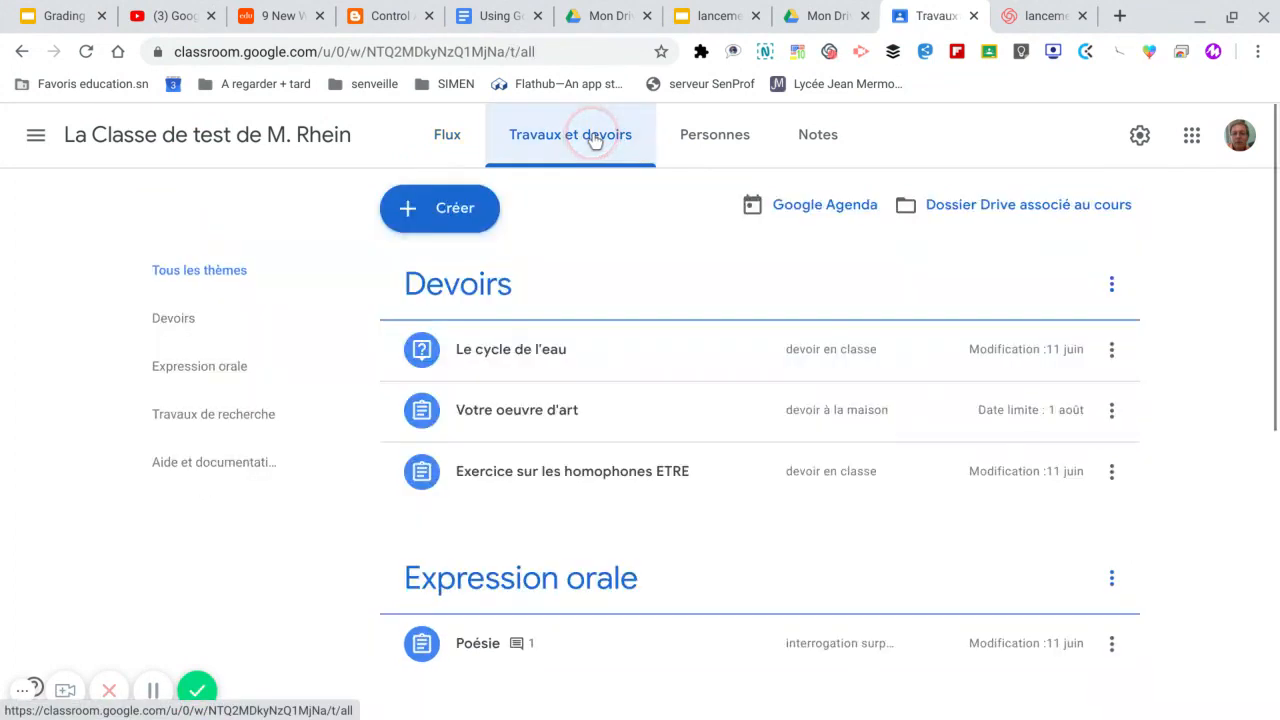
{"action": "left_click", "coordinate": [455, 212]}
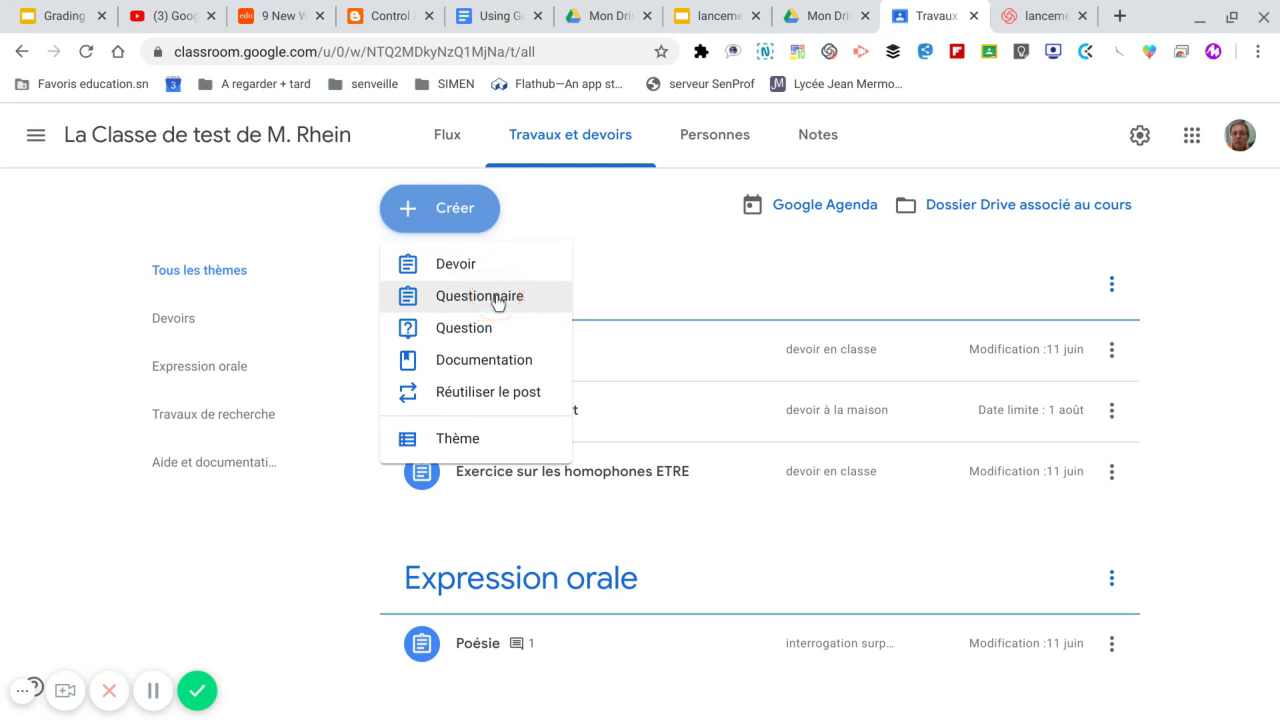
{"action": "left_click", "coordinate": [477, 333]}
{"action": "left_click", "coordinate": [482, 298]}
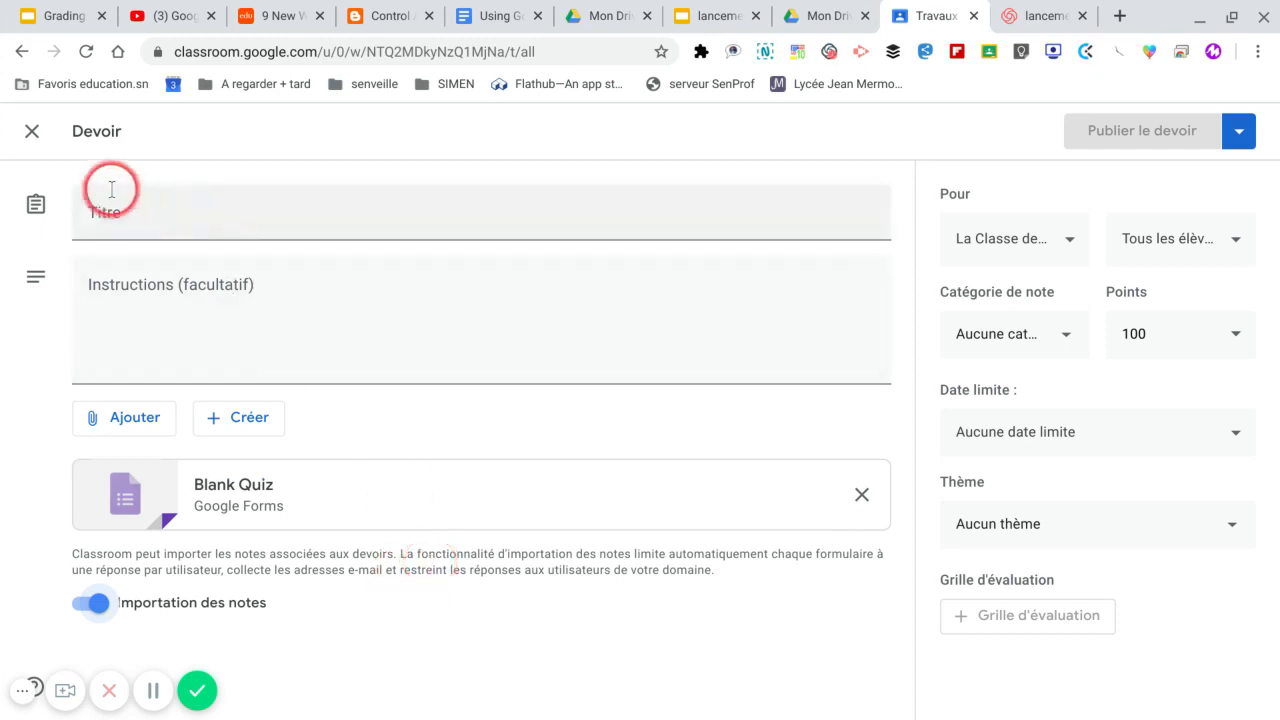
Title the assignment "Culture générale" and enter the instructions "Complète le formulaire en pièce jointe"
{"action": "left_click", "coordinate": [92, 217]}
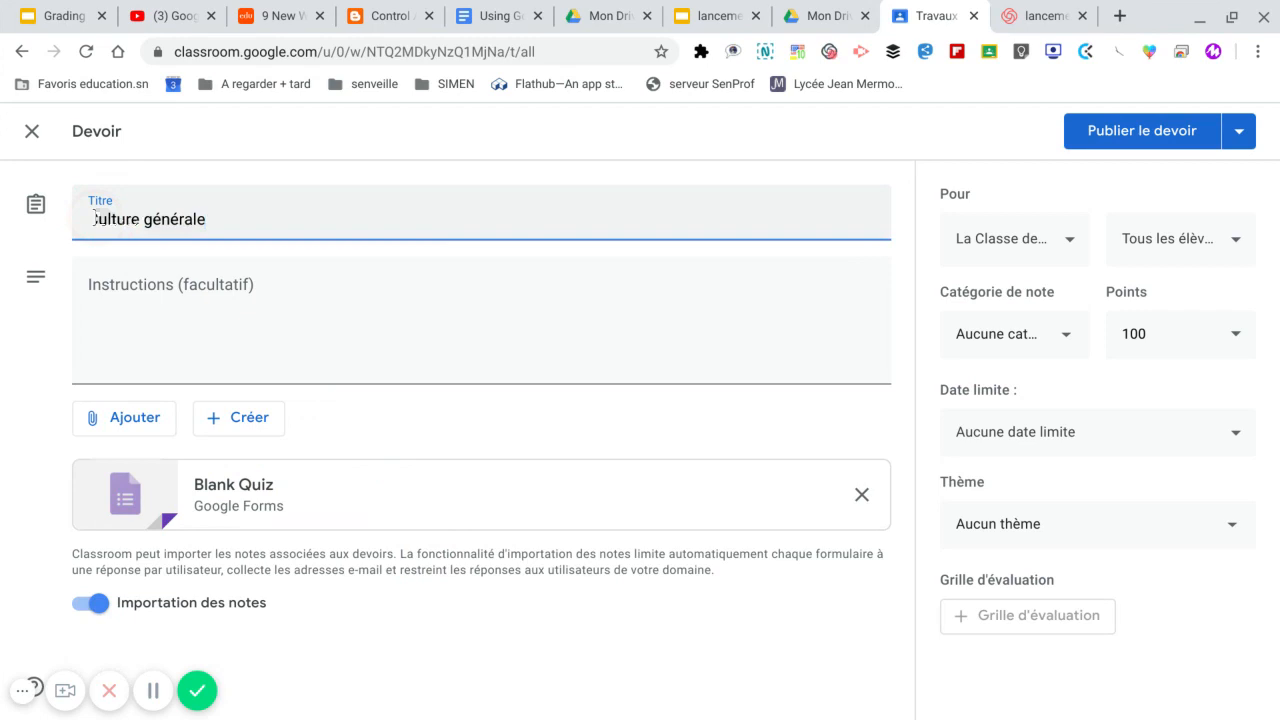
{"action": "left_click", "coordinate": [130, 284]}
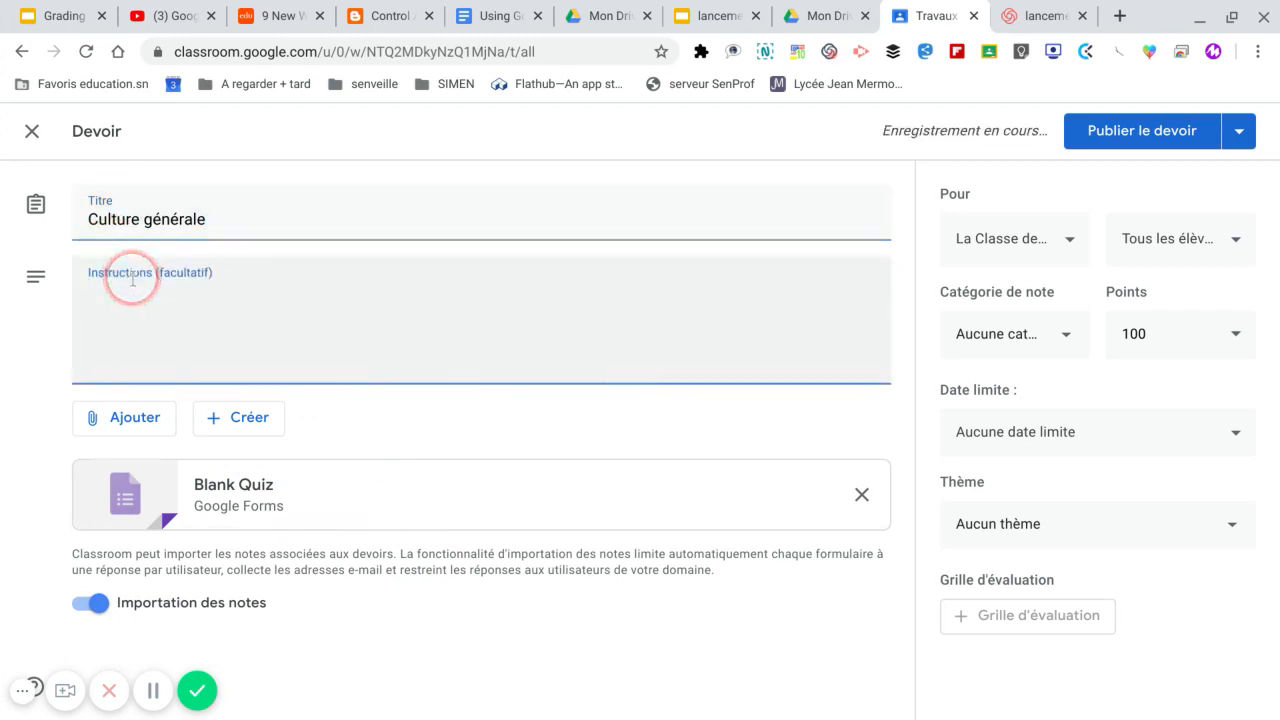
{"action": "type", "text": "Com"}
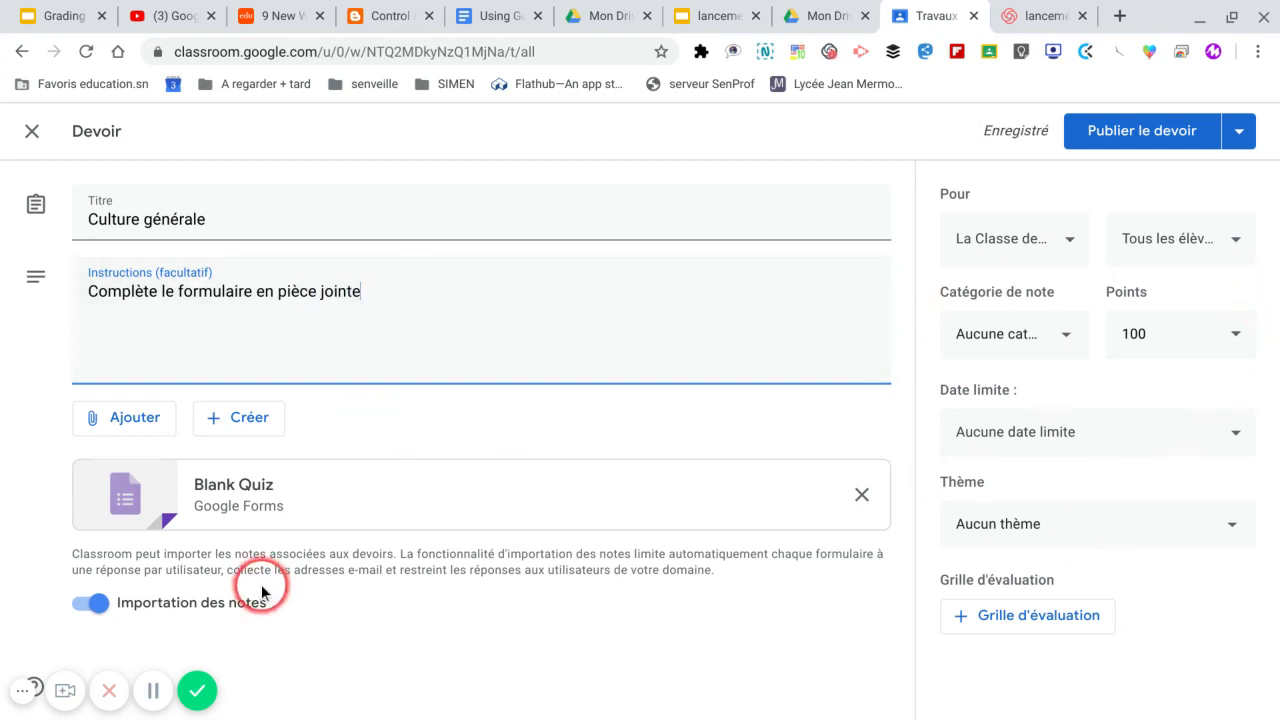
Open the attached Blank Quiz form and change its heading to "Quiz de culture générale"
{"action": "left_click", "coordinate": [216, 492]}
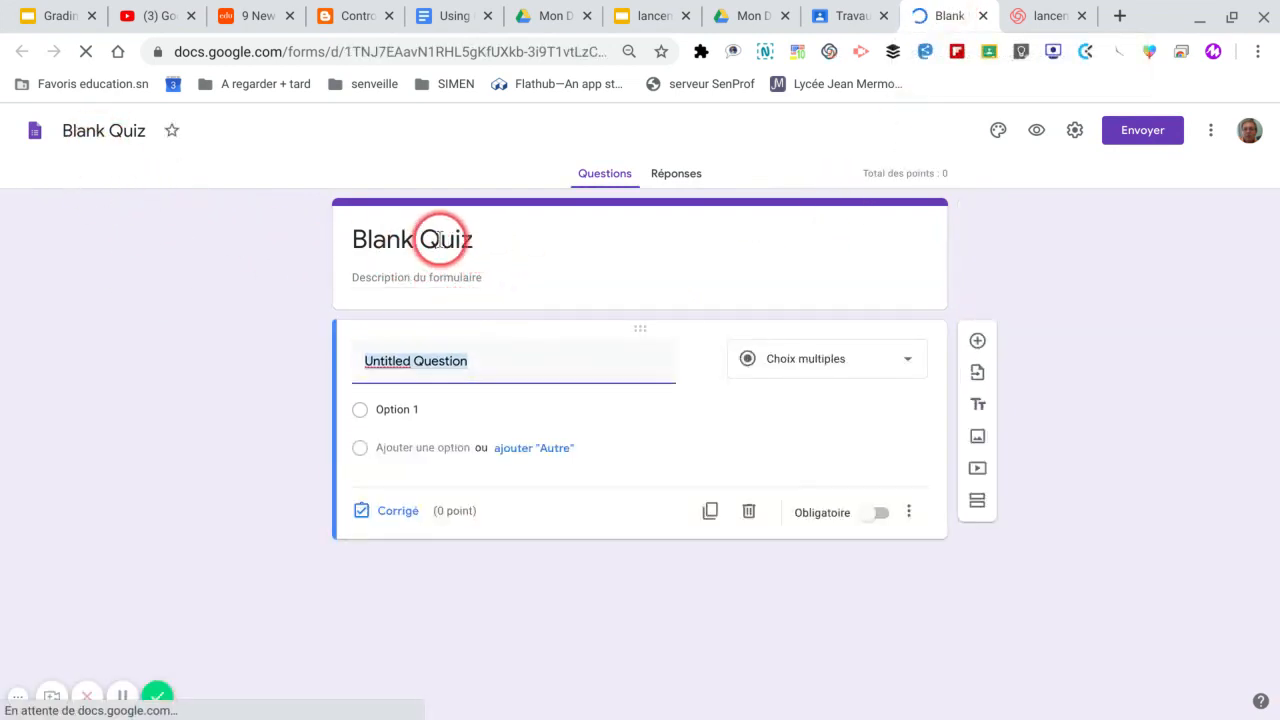
{"action": "left_click", "coordinate": [476, 240]}
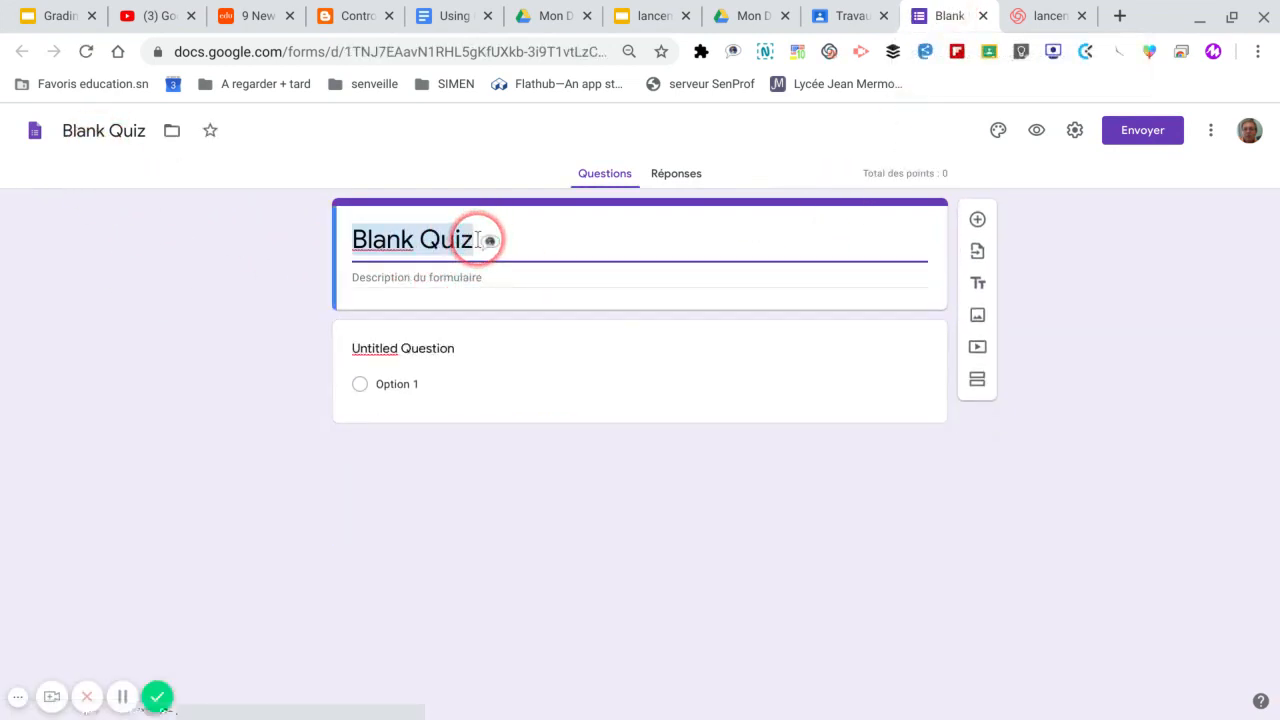
{"action": "type", "text": "Quiz"}
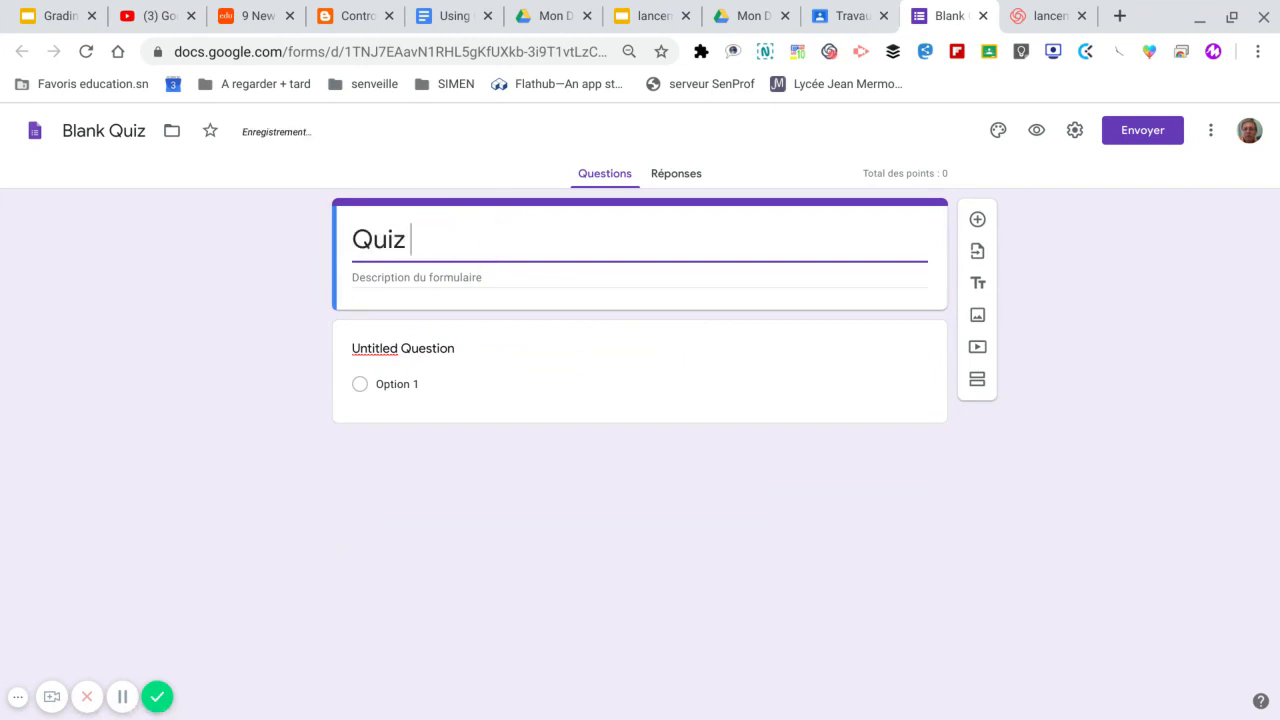
{"action": "type", "text": " de culut"}
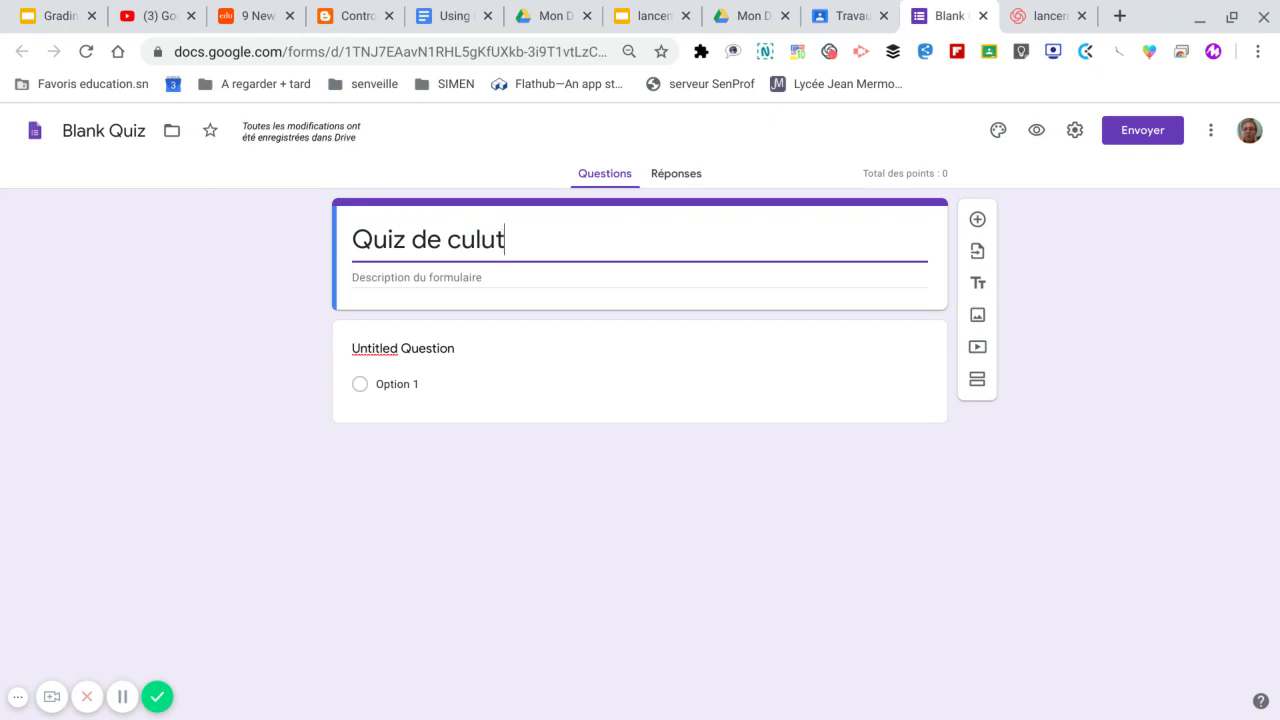
{"action": "key", "text": "BackSpace"}
{"action": "key", "text": "BackSpace"}
{"action": "type", "text": "ture générale"}
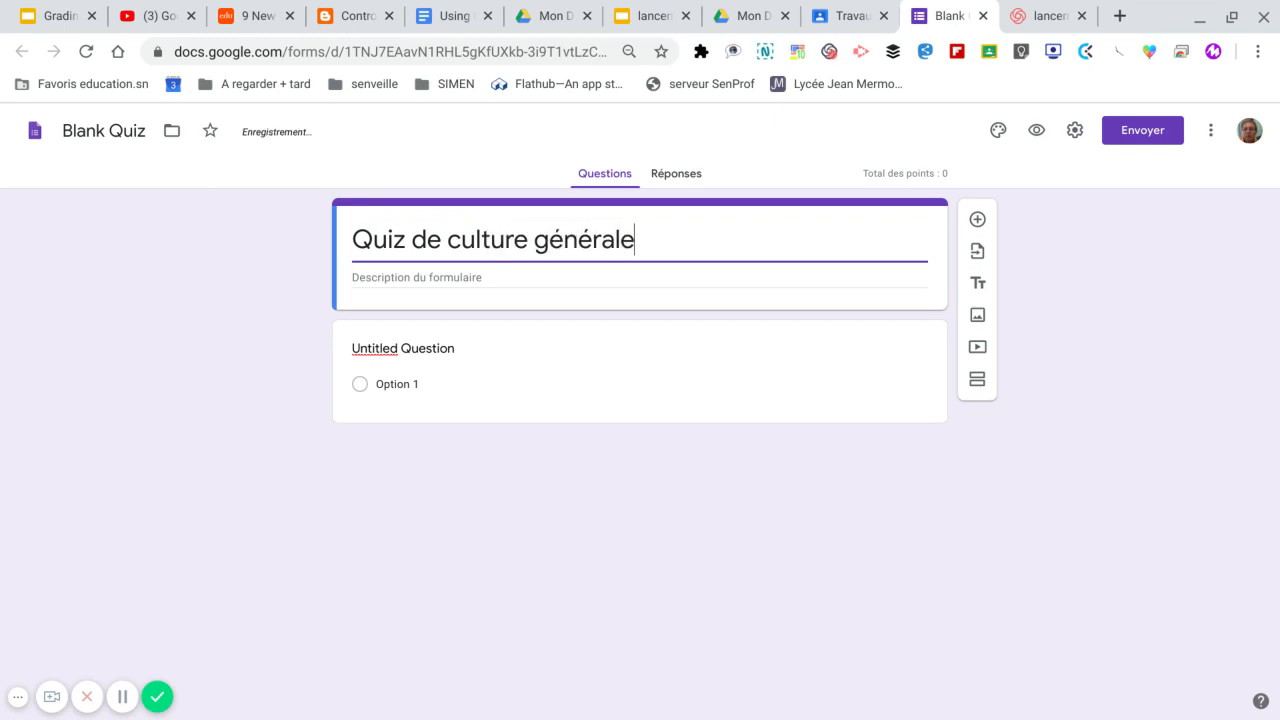
Rename the form file as "culture générale"
{"action": "left_click", "coordinate": [115, 131]}
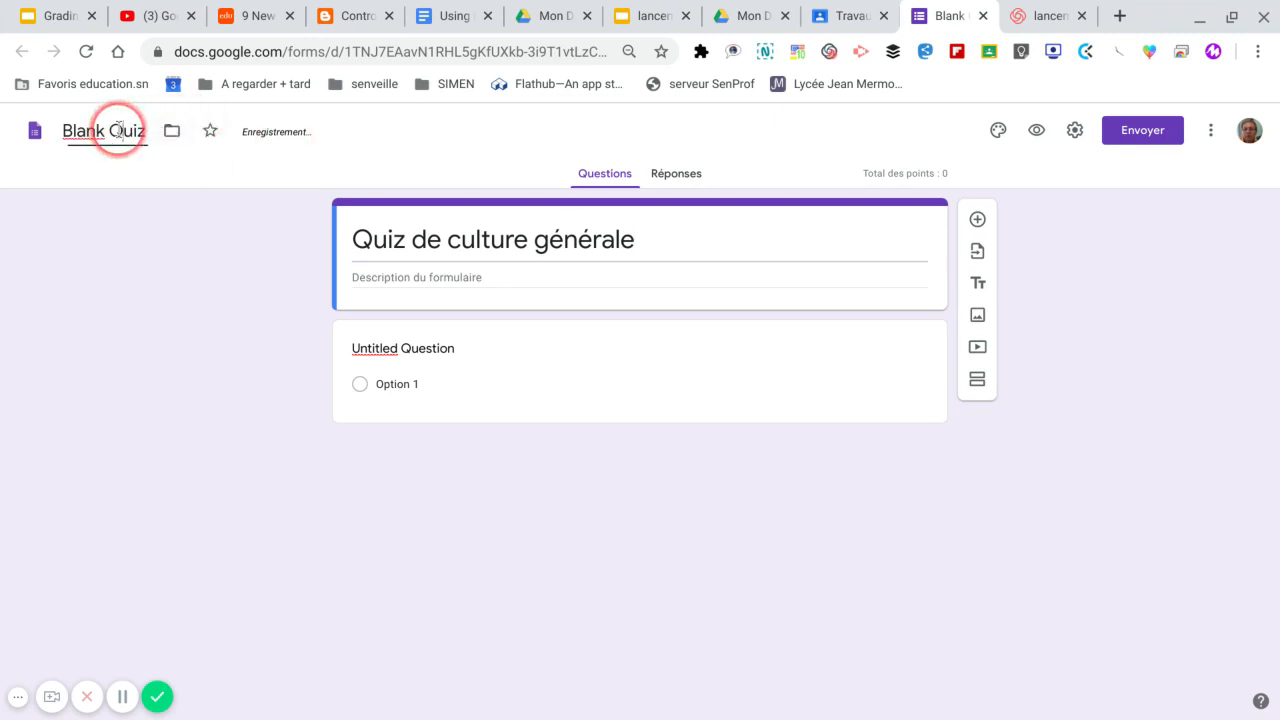
{"action": "left_click_drag", "start_coordinate": [147, 131], "coordinate": [73, 131]}
{"action": "type", "text": "cultur"}
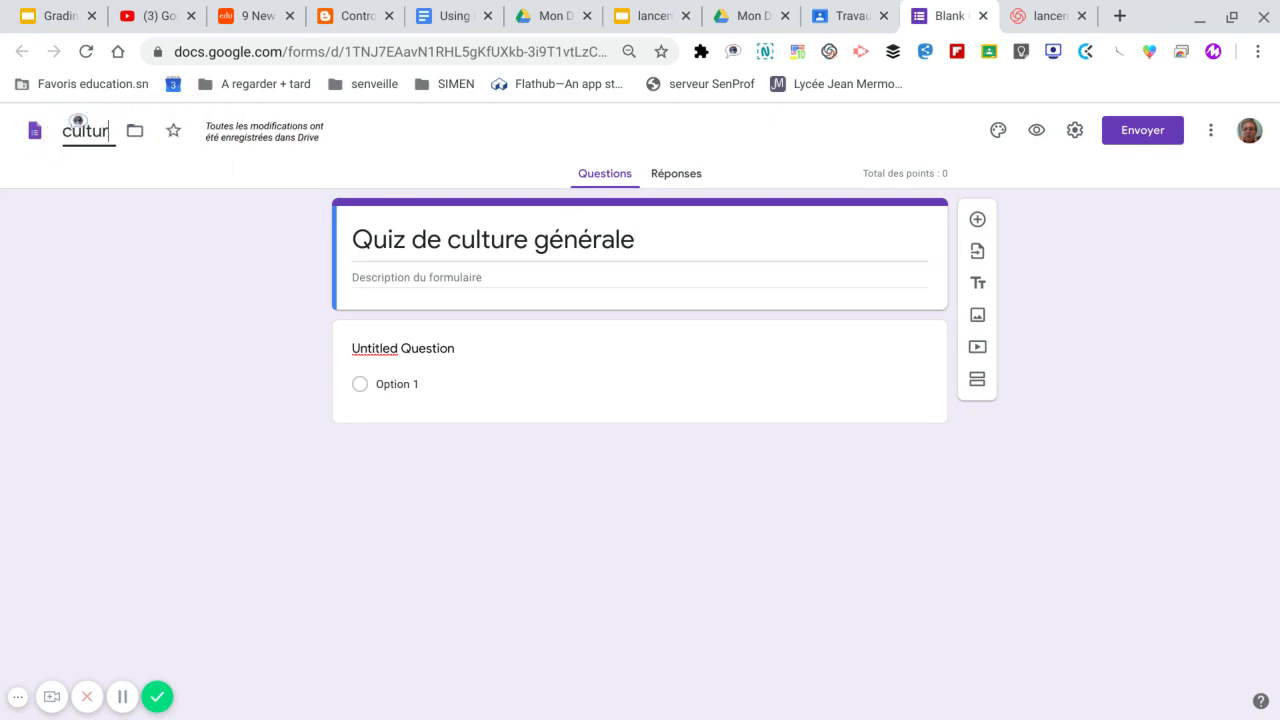
{"action": "type", "text": "e générale"}
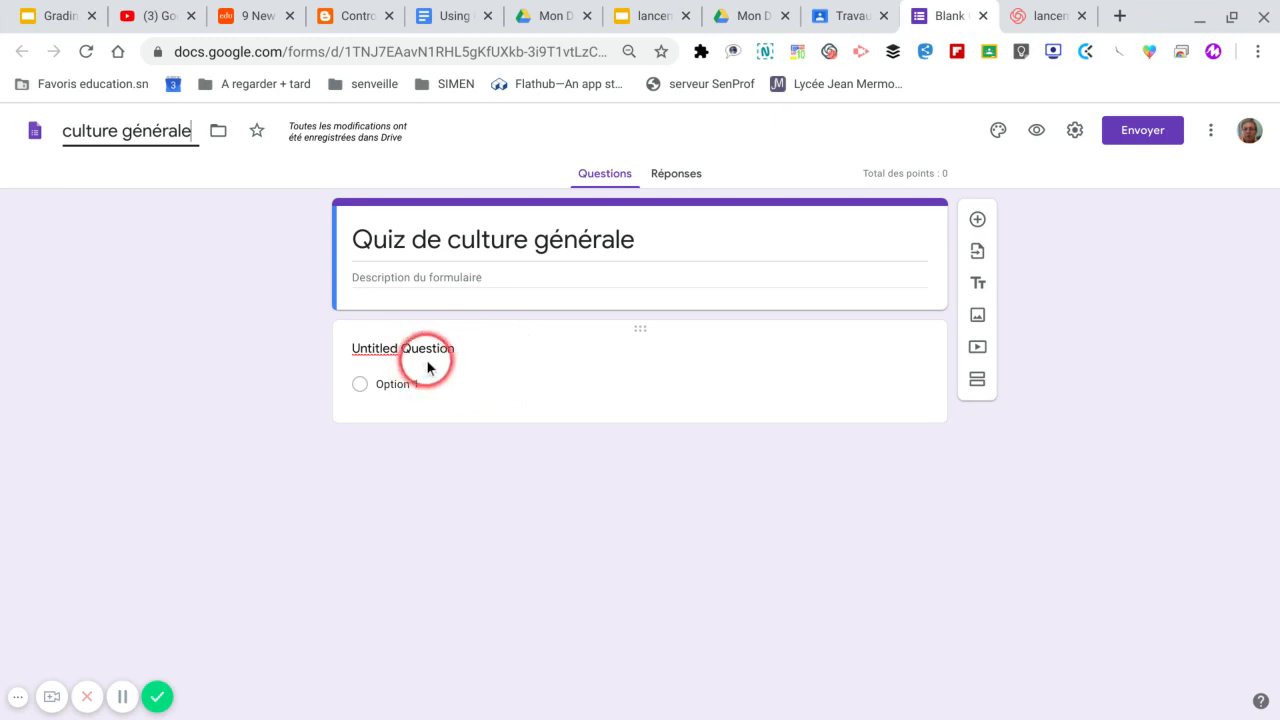
Make the first question a required short-answer question (Réponse courte) titled "Prénom"
{"action": "left_click", "coordinate": [482, 364]}
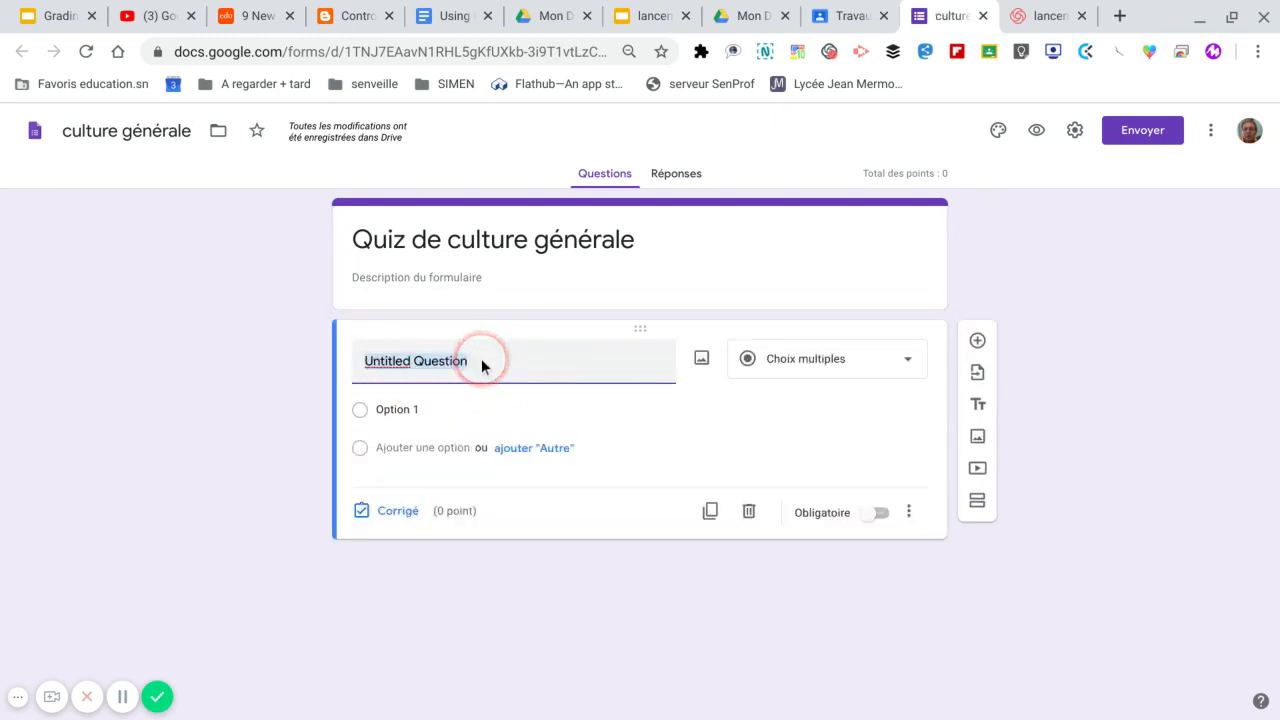
{"action": "left_click", "coordinate": [802, 366]}
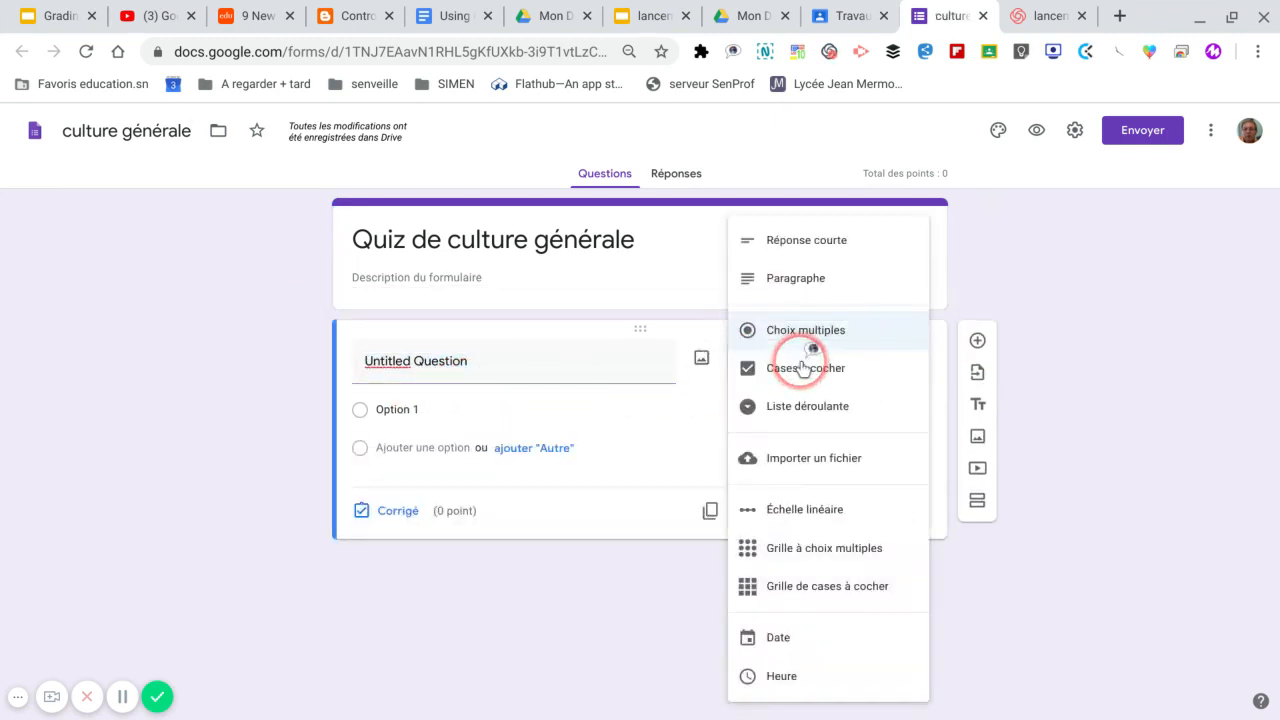
{"action": "left_click", "coordinate": [815, 250]}
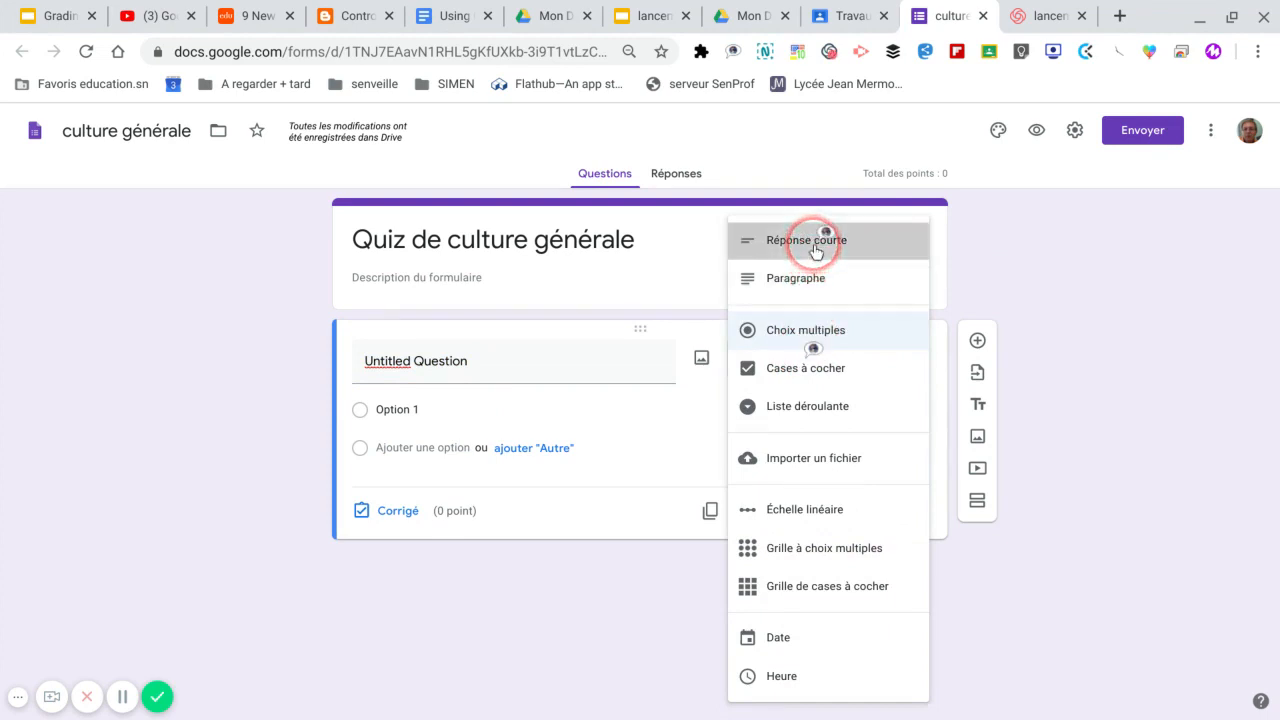
{"action": "left_click", "coordinate": [490, 357]}
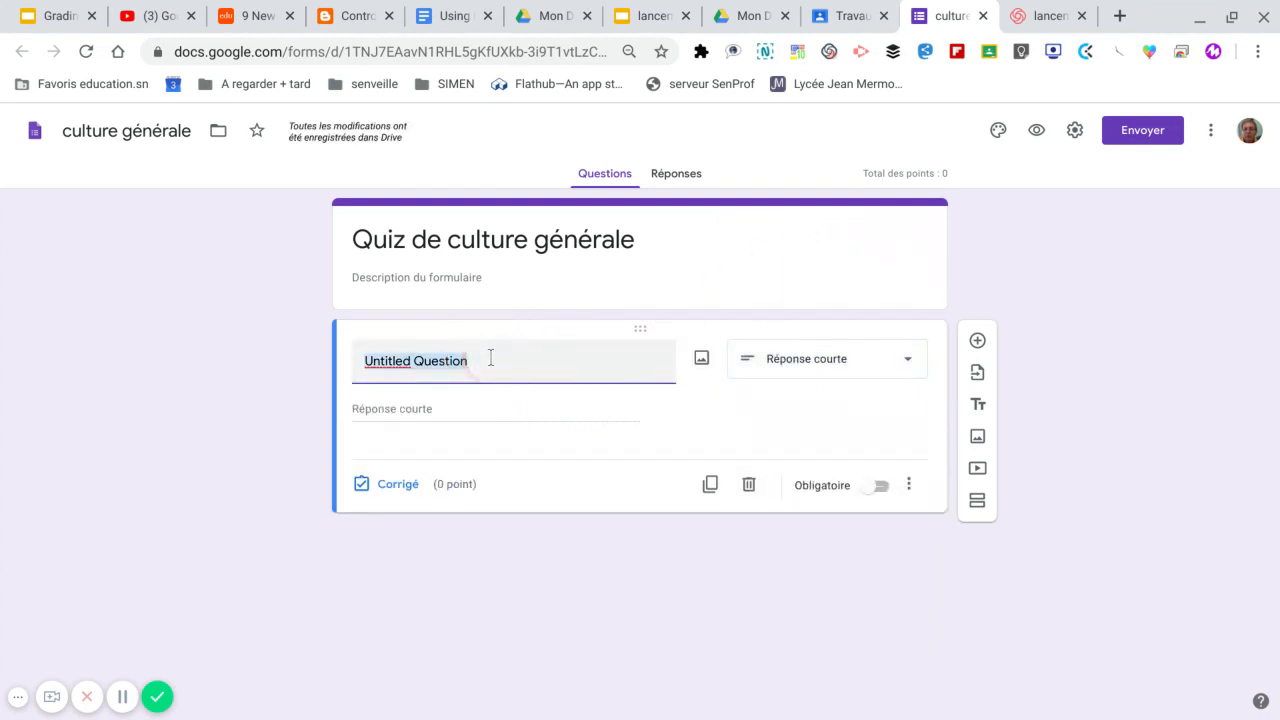
{"action": "type", "text": "Prénom"}
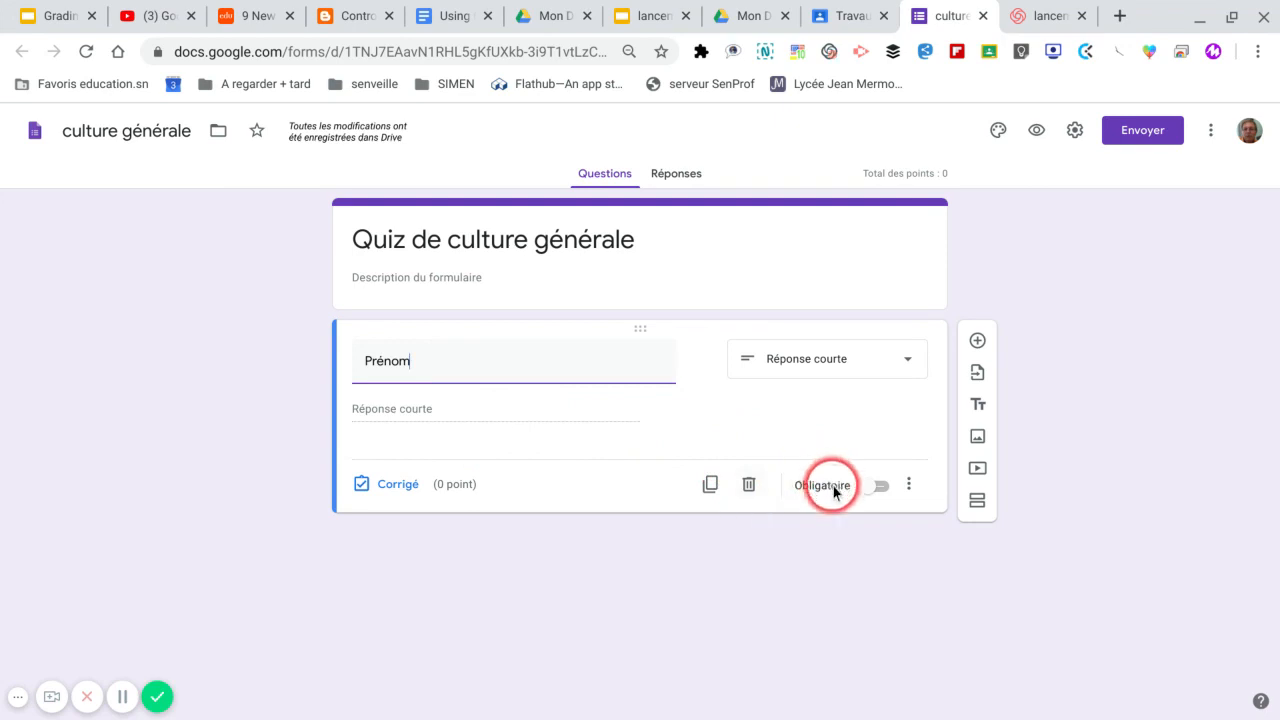
{"action": "left_click", "coordinate": [881, 488]}
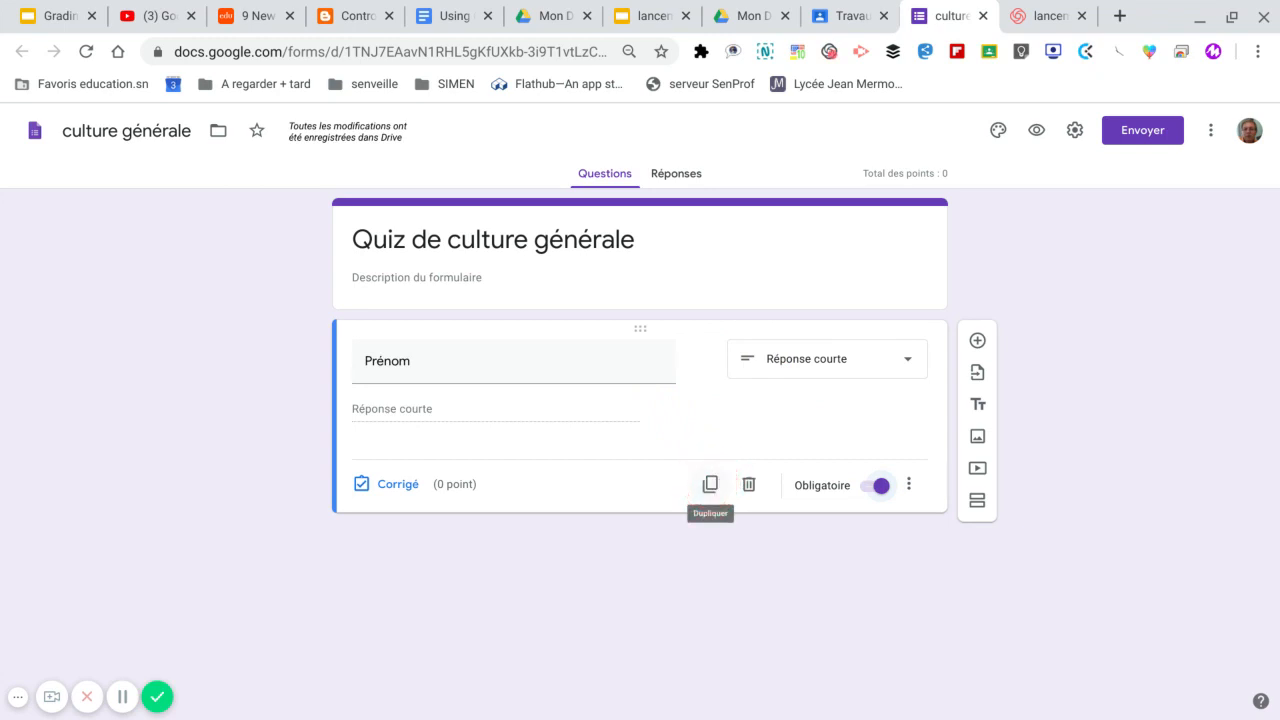
Duplicate the Prénom question with the title "Nom" and add a new section below it
{"action": "left_click", "coordinate": [710, 484]}
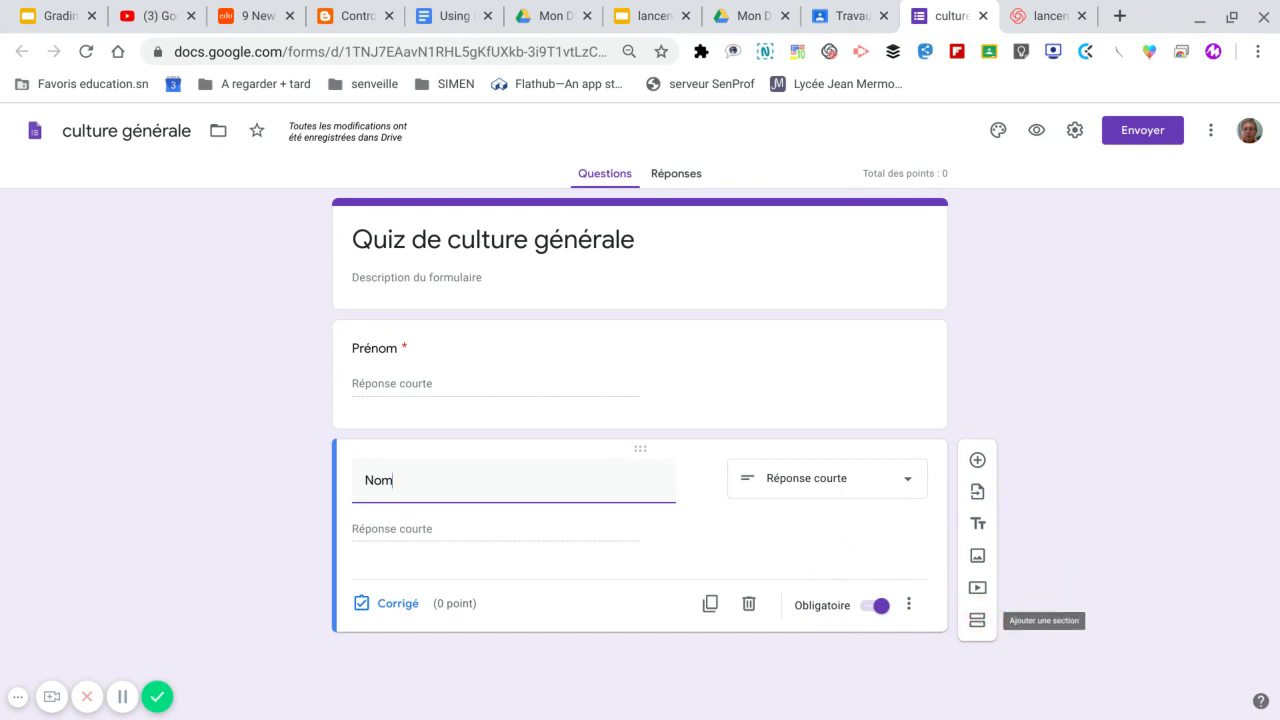
{"action": "left_click", "coordinate": [977, 620]}
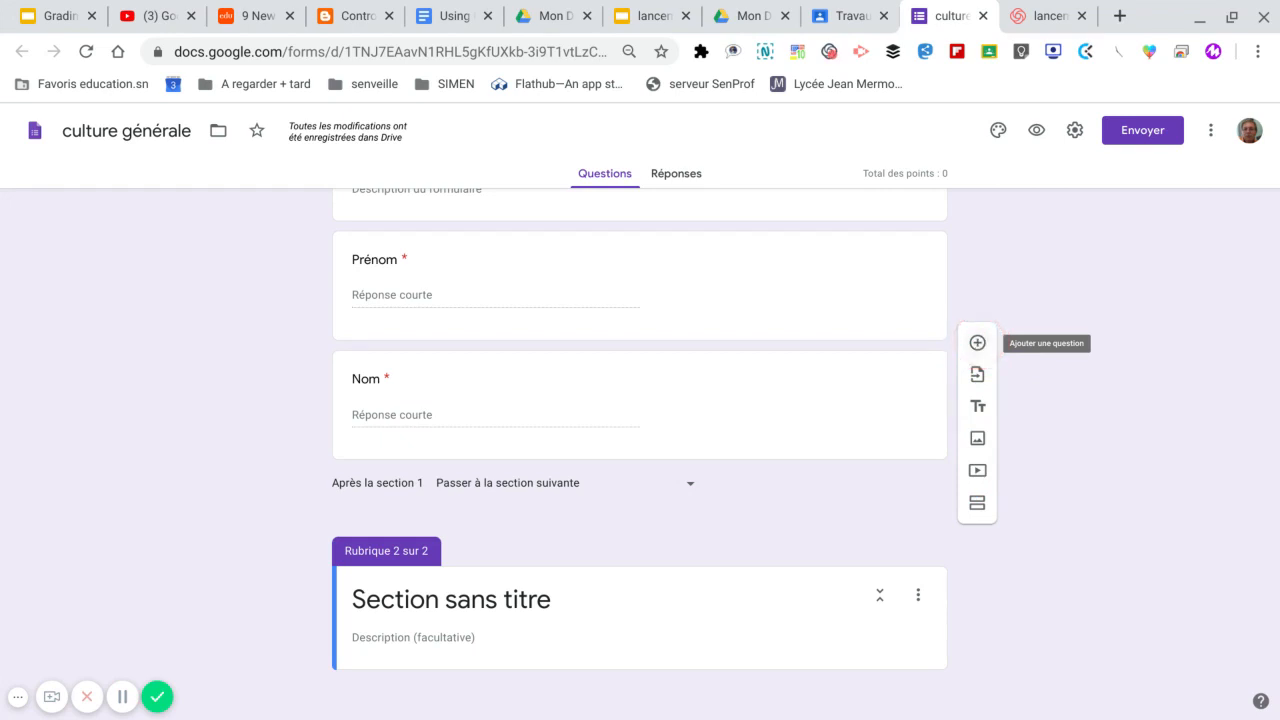
Add a question to the new section using "Quelle est la 4e lettre de l'alphabet?" copied from the Keep note
{"action": "left_click", "coordinate": [977, 343]}
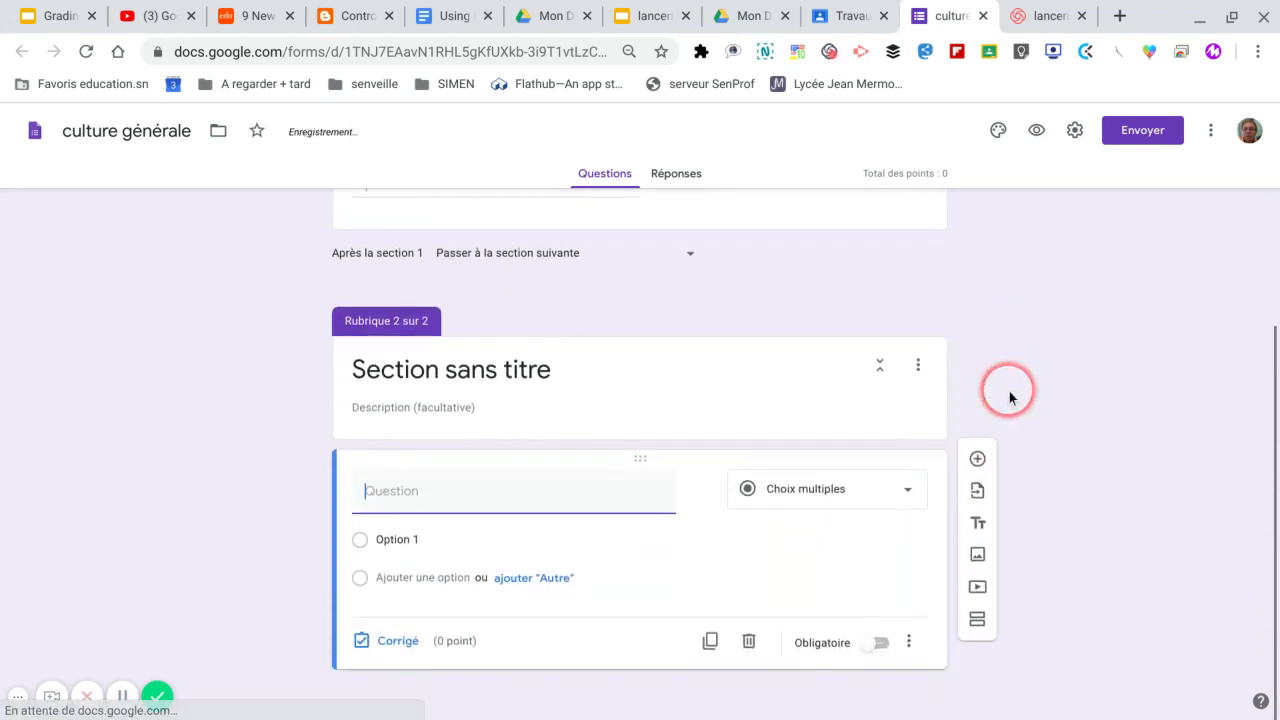
{"action": "mouse_move", "coordinate": [1098, 717]}
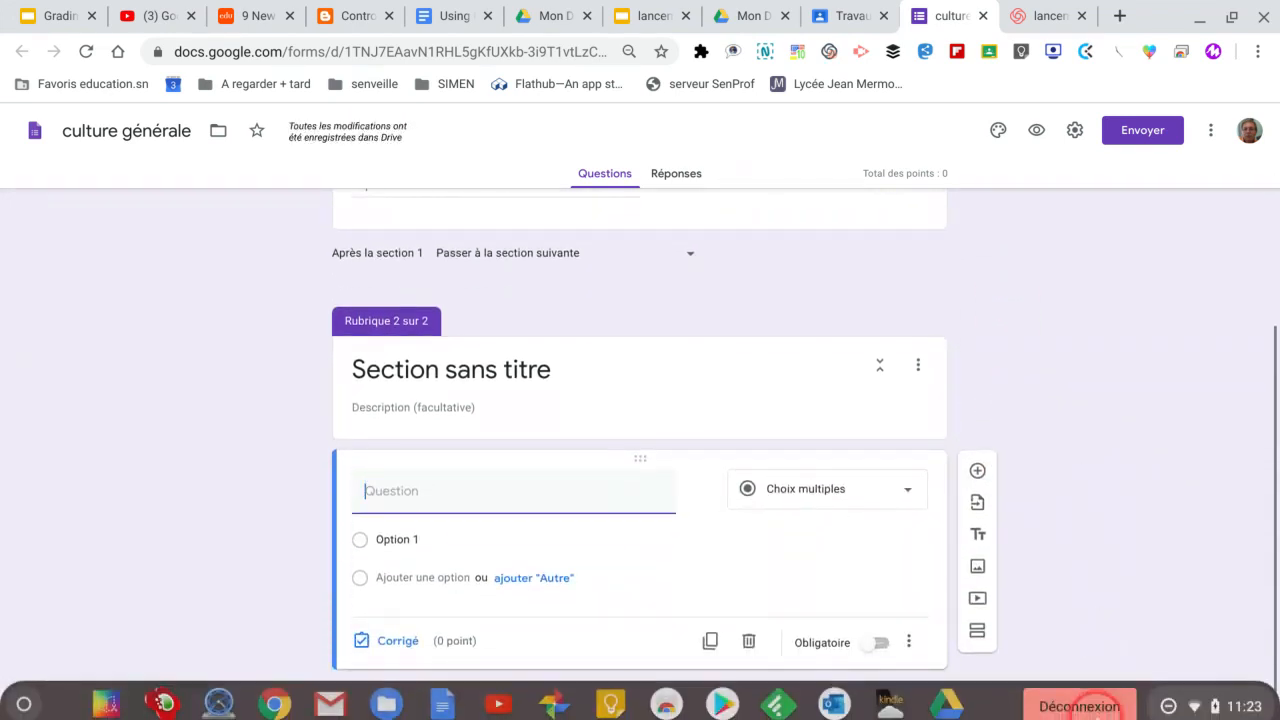
{"action": "left_click", "coordinate": [612, 696]}
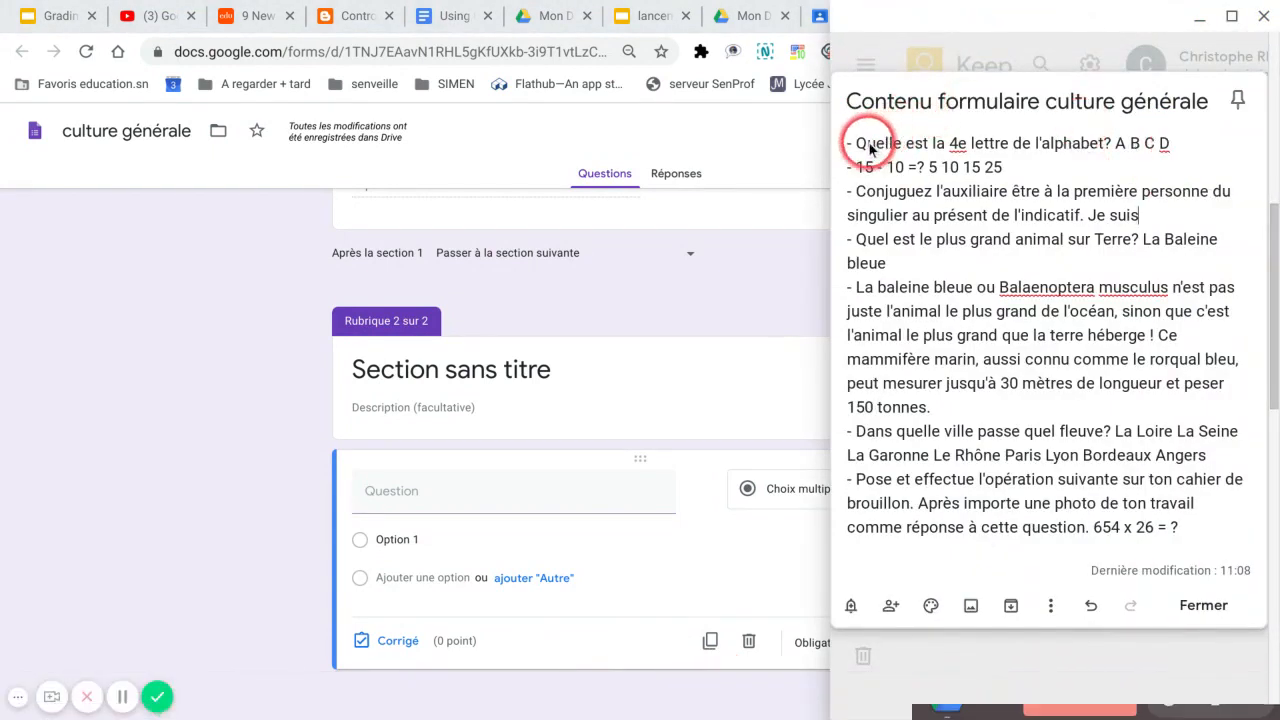
{"action": "left_click_drag", "start_coordinate": [869, 146], "coordinate": [1114, 156]}
{"action": "key", "text": "ctrl+c"}
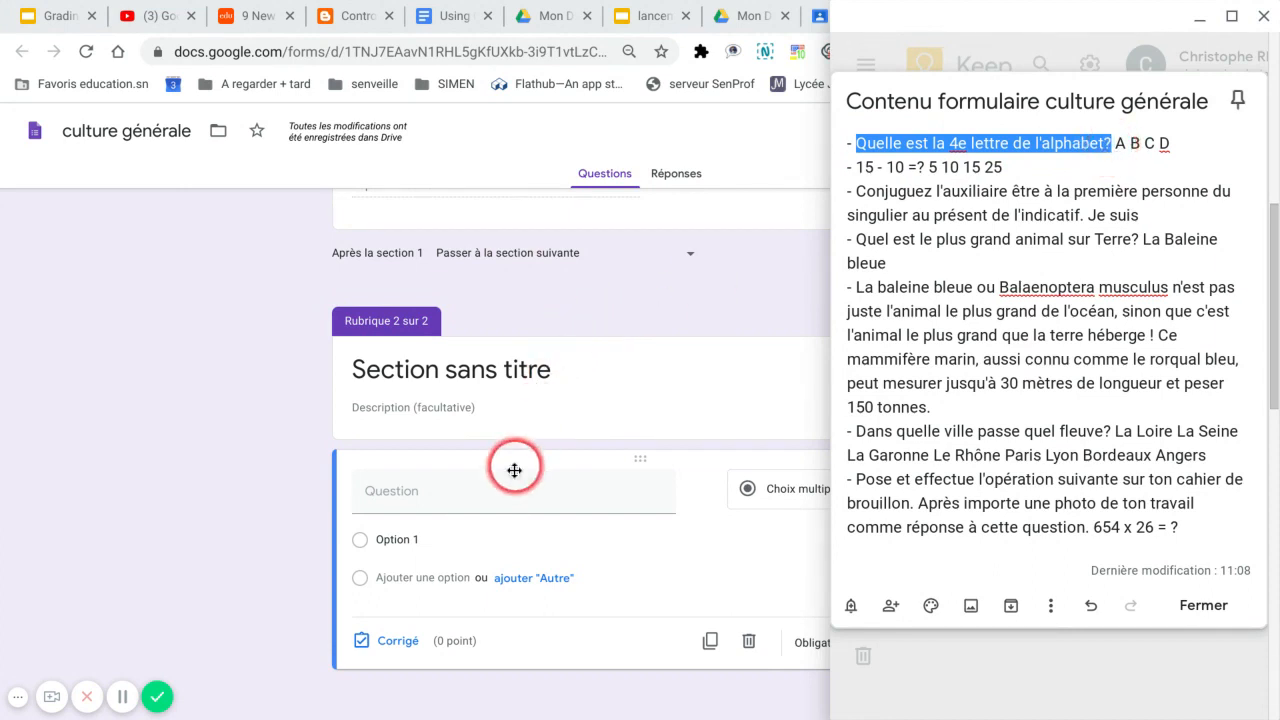
{"action": "left_click", "coordinate": [477, 494]}
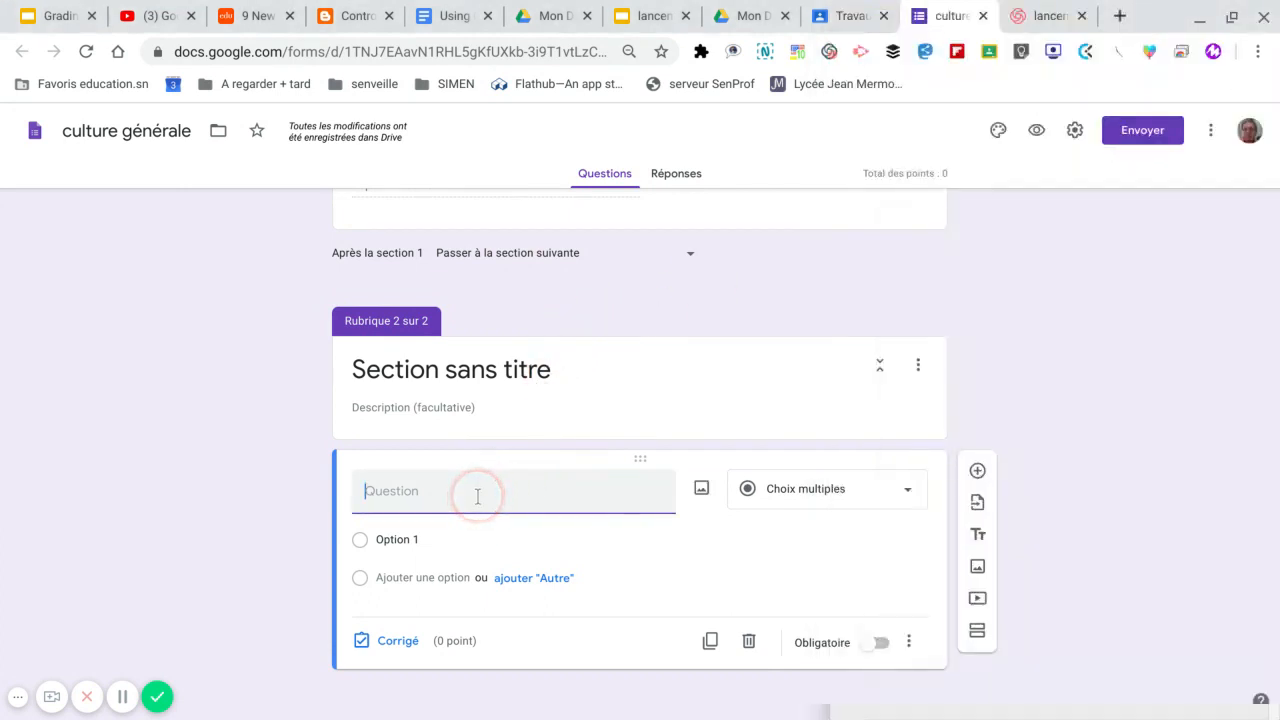
{"action": "key", "text": "ctrl+v"}
Enter A, B, C and D as the answer options of the question about the 4th letter of the alphabet
{"action": "left_click", "coordinate": [424, 538]}
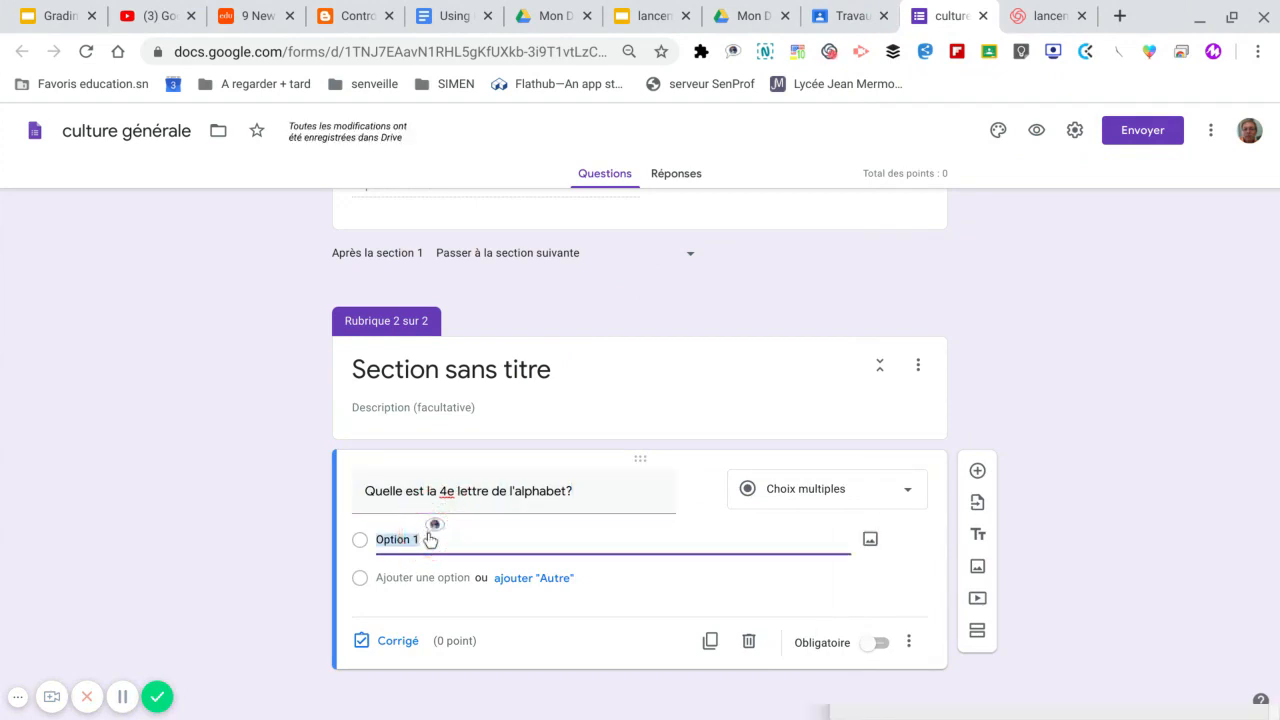
{"action": "left_click", "coordinate": [424, 580]}
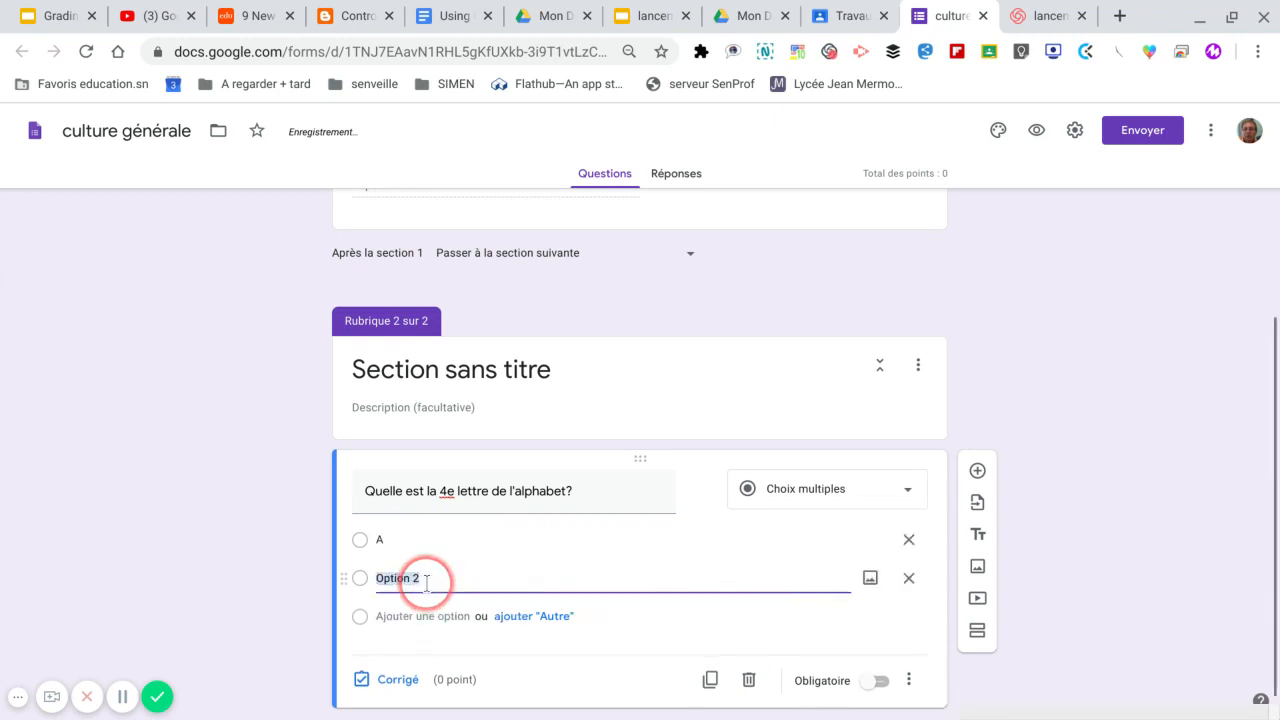
{"action": "left_click", "coordinate": [378, 616]}
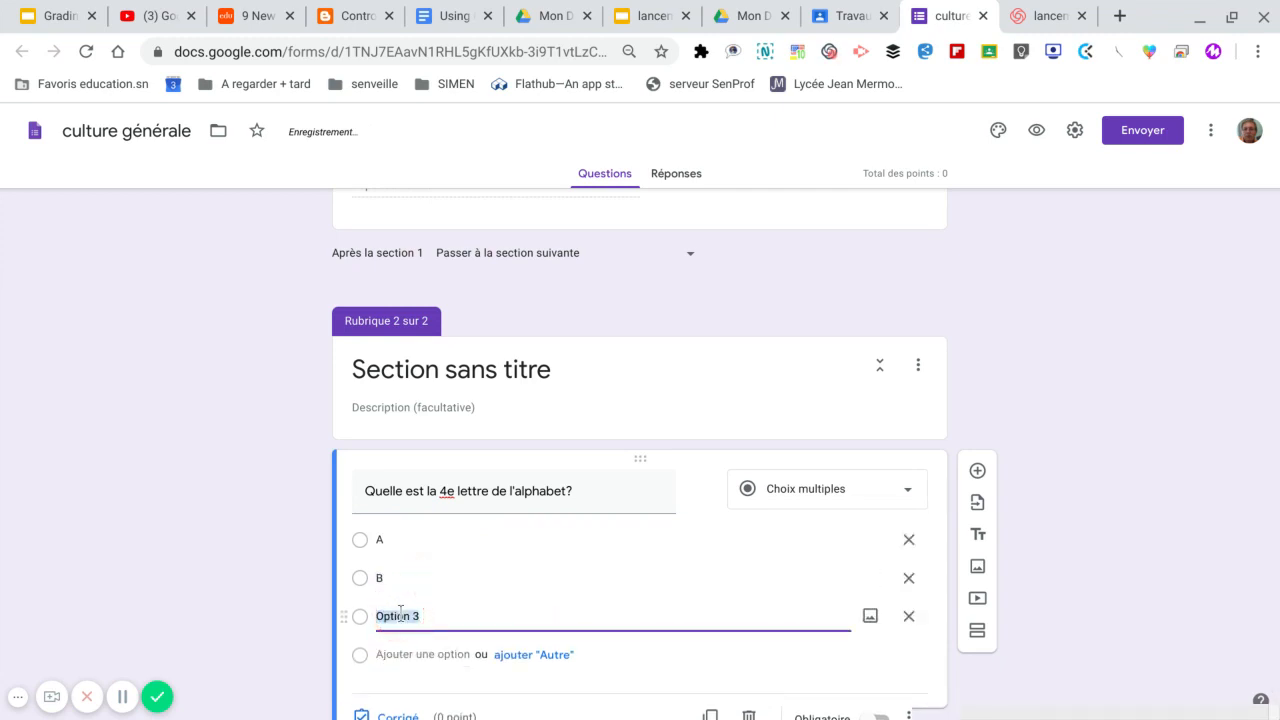
{"action": "type", "text": "C"}
{"action": "left_click", "coordinate": [405, 651]}
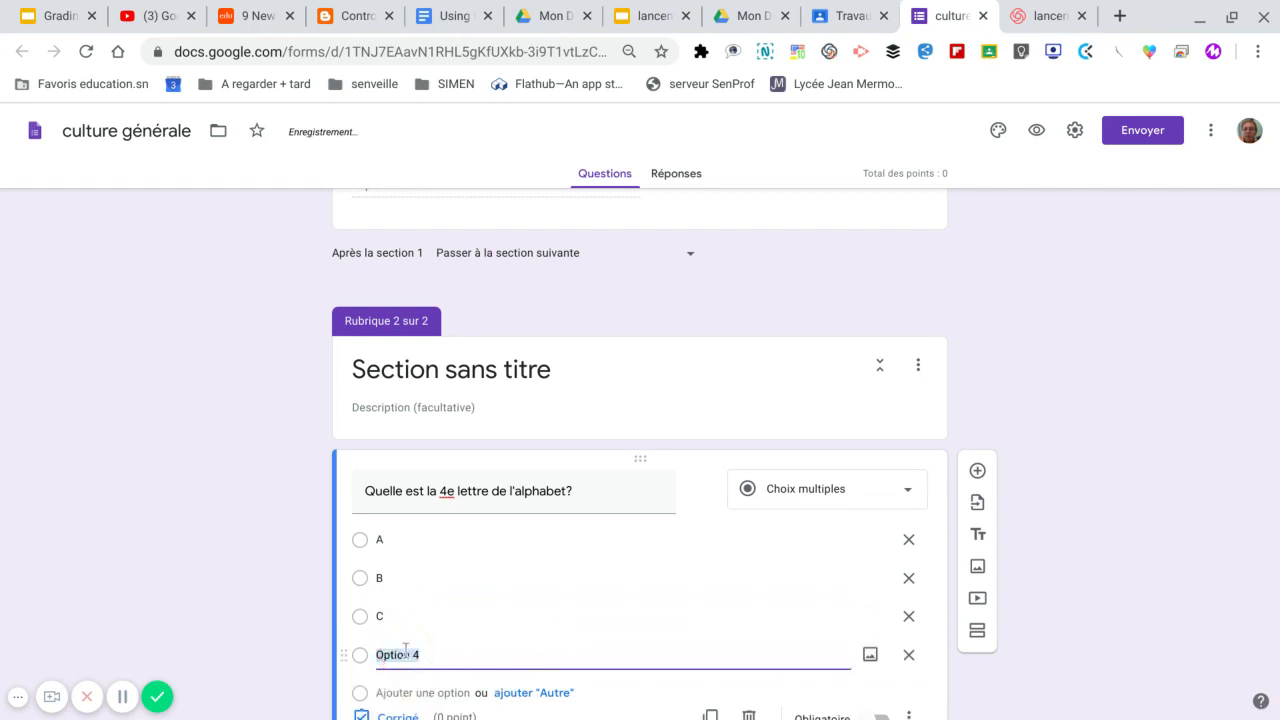
Define the alphabet question's answer key with D as the correct answer, worth 1 point
{"action": "scroll", "coordinate": [566, 603], "scroll_direction": "down", "scroll_amount": 2}
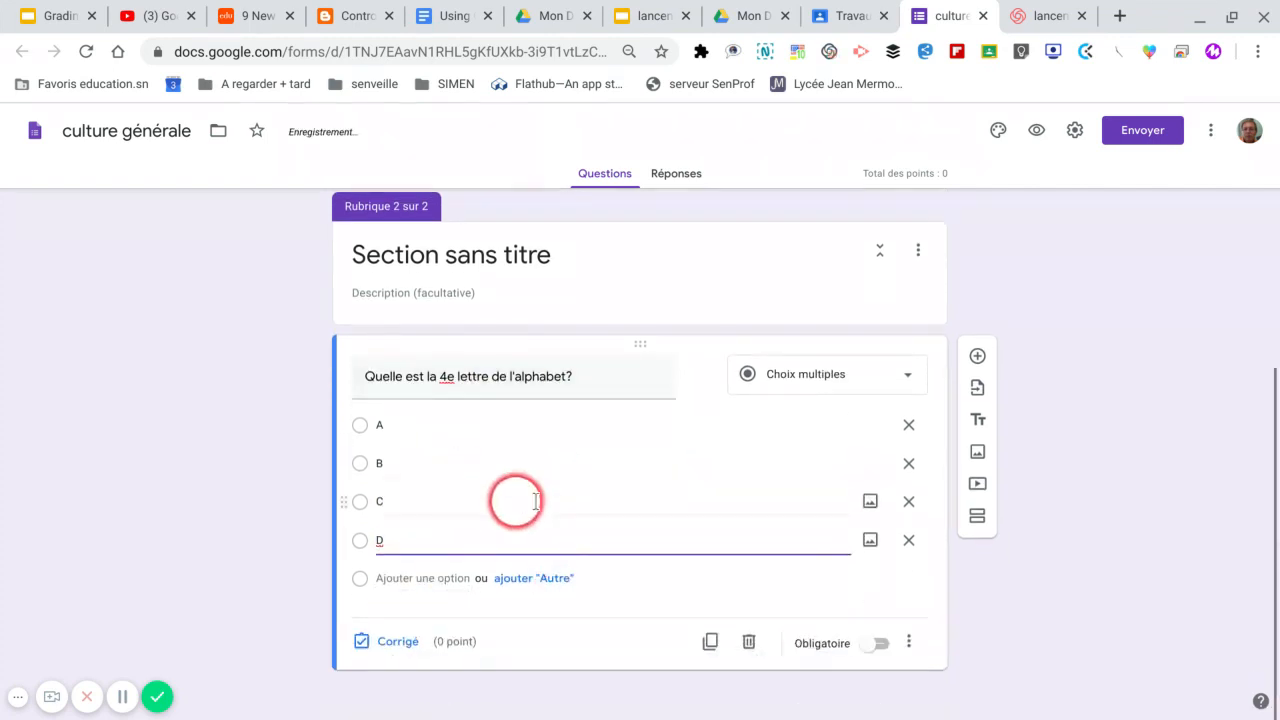
{"action": "left_click", "coordinate": [396, 645]}
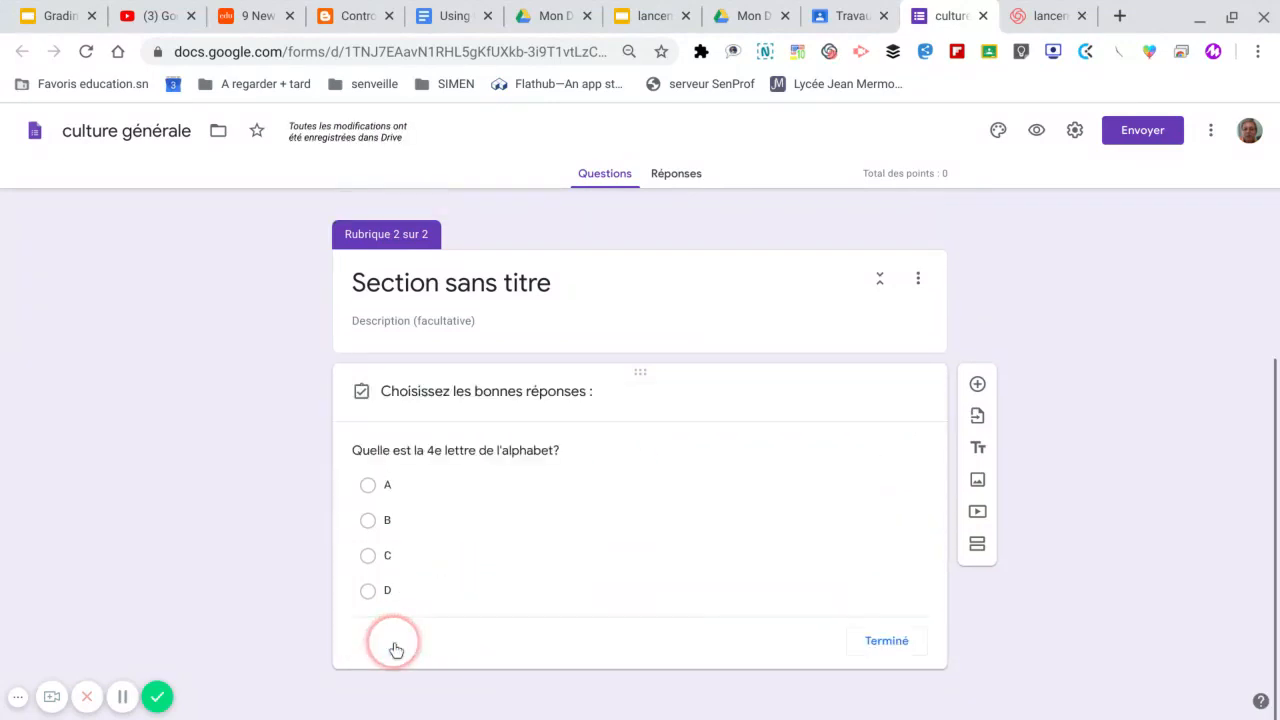
{"action": "left_click", "coordinate": [445, 568]}
{"action": "left_click", "coordinate": [886, 420]}
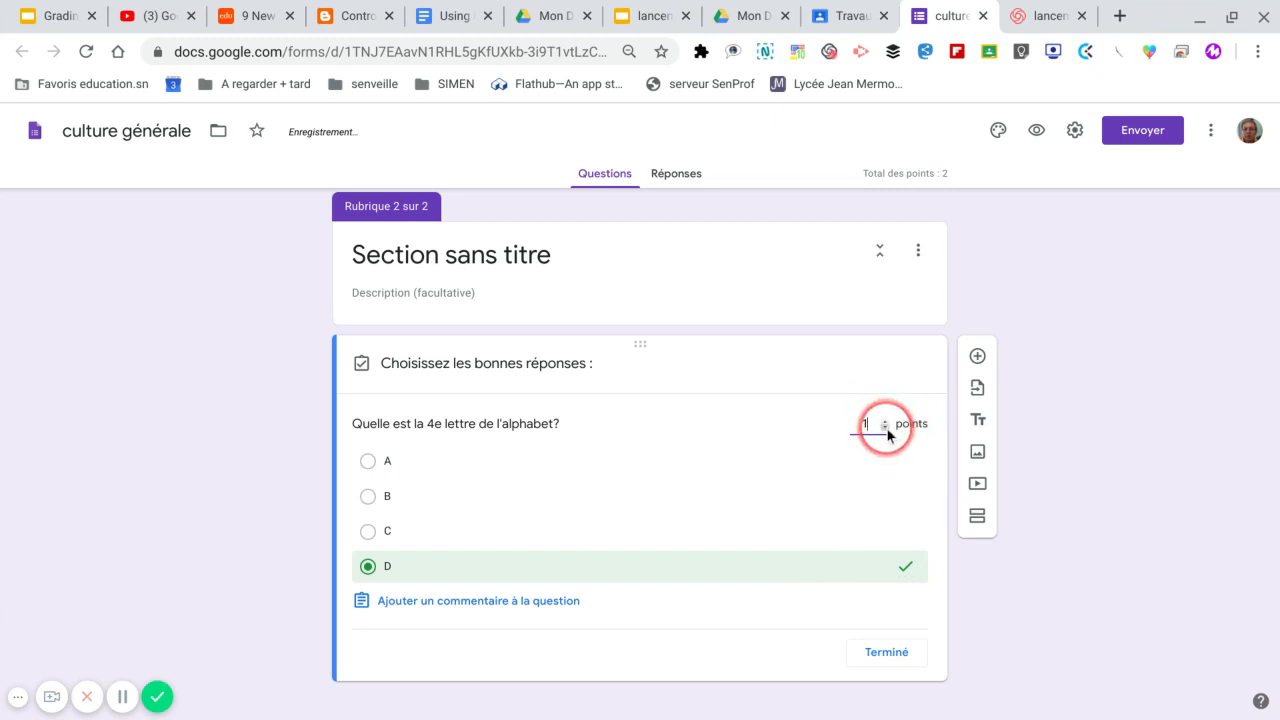
{"action": "left_click", "coordinate": [877, 655]}
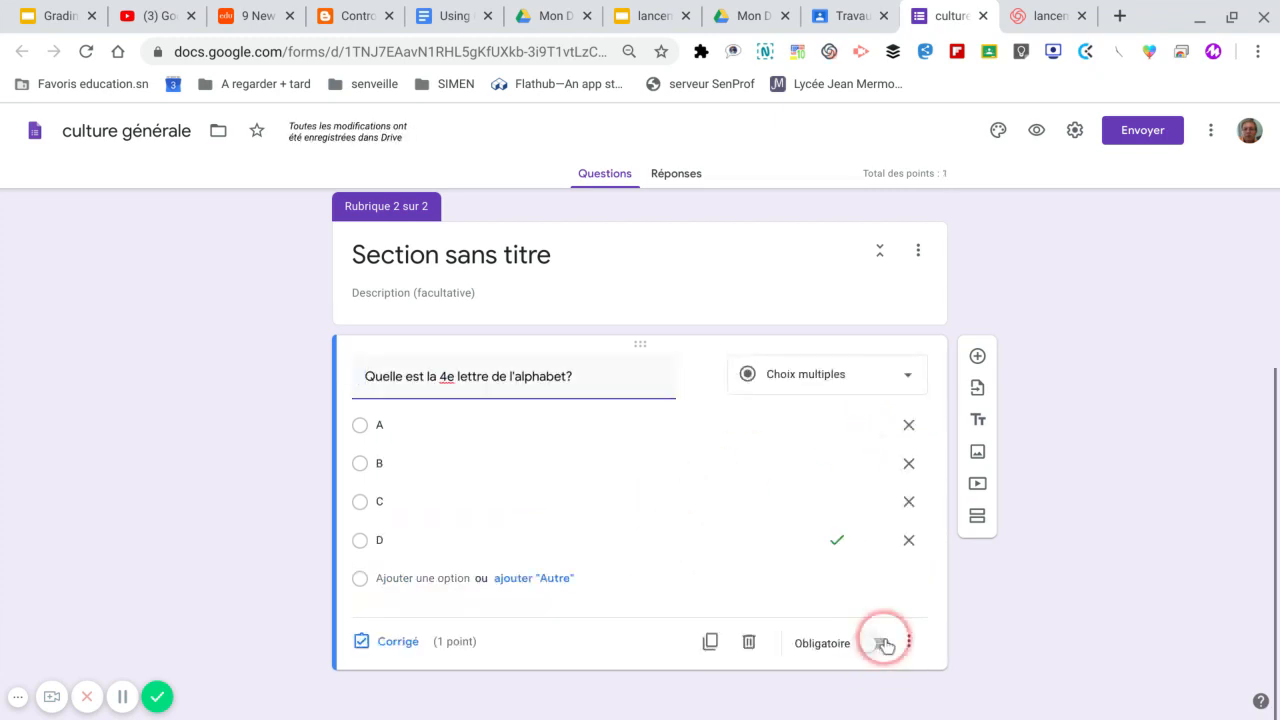
Add a question below the alphabet question using "15 - 10 =?" copied from the Keep note
{"action": "left_click", "coordinate": [978, 357]}
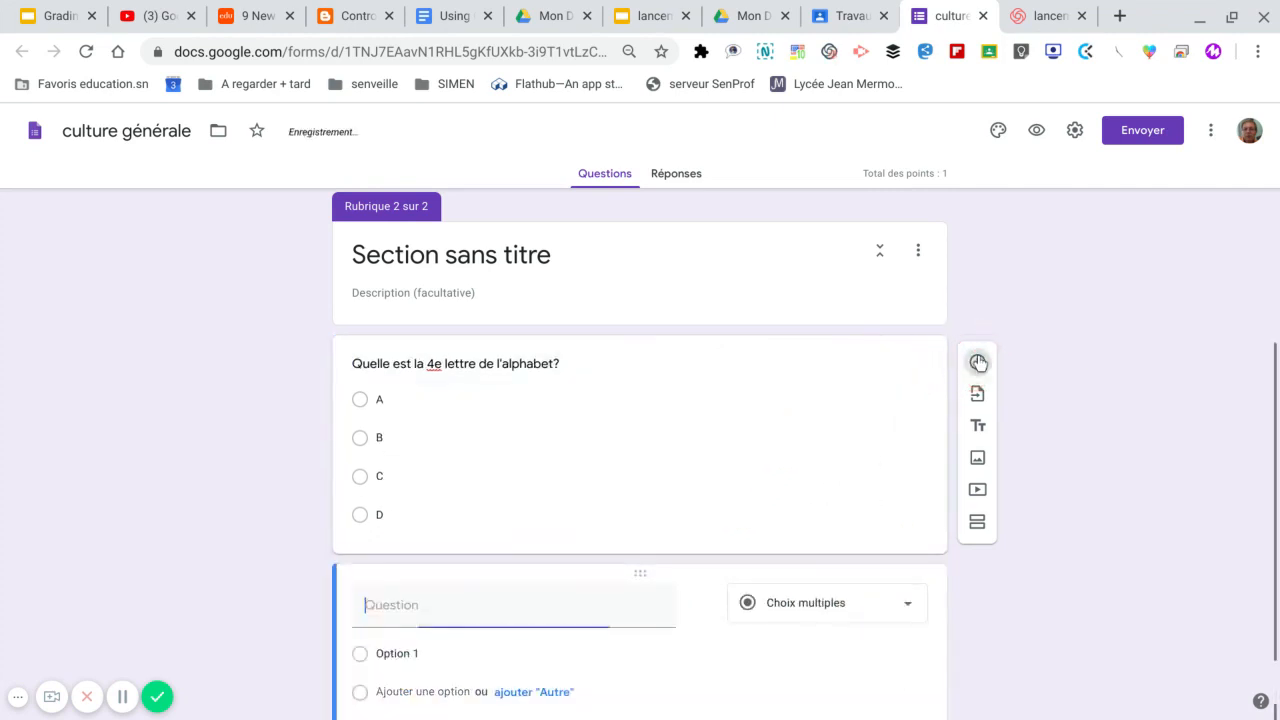
{"action": "scroll", "coordinate": [1134, 430], "scroll_direction": "down", "scroll_amount": 1}
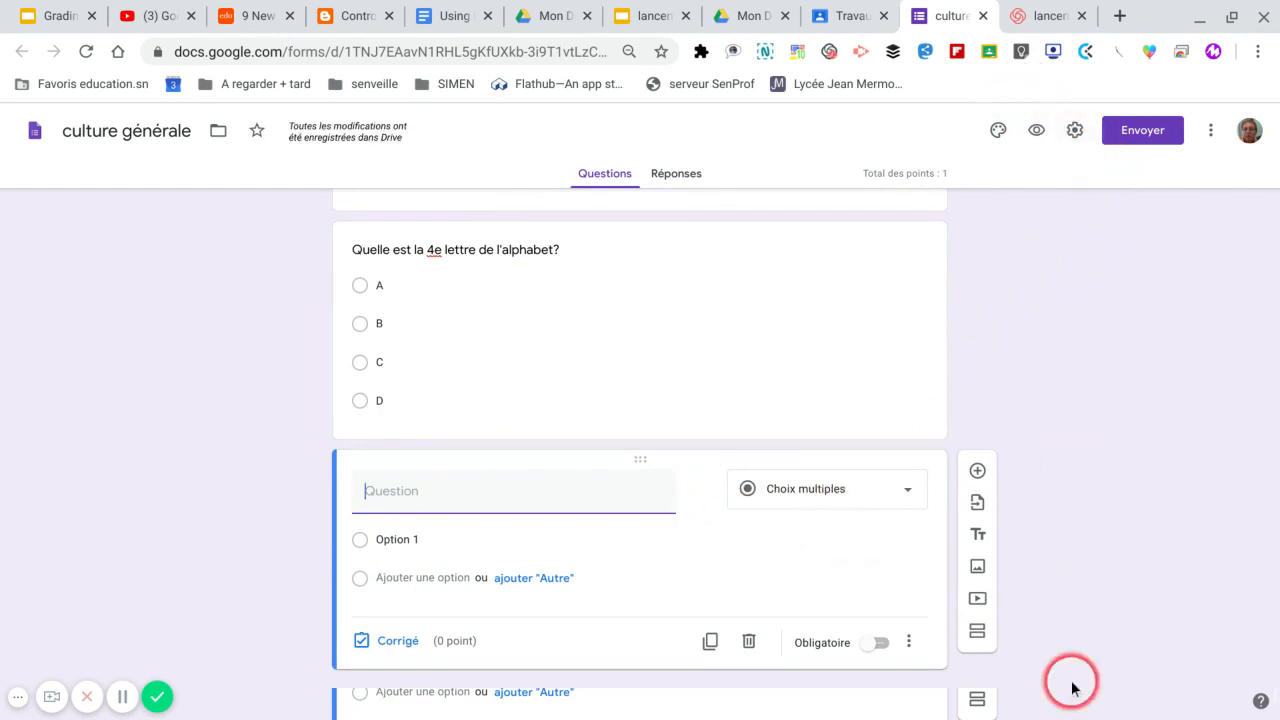
{"action": "mouse_move", "coordinate": [1065, 712]}
{"action": "left_click", "coordinate": [617, 708]}
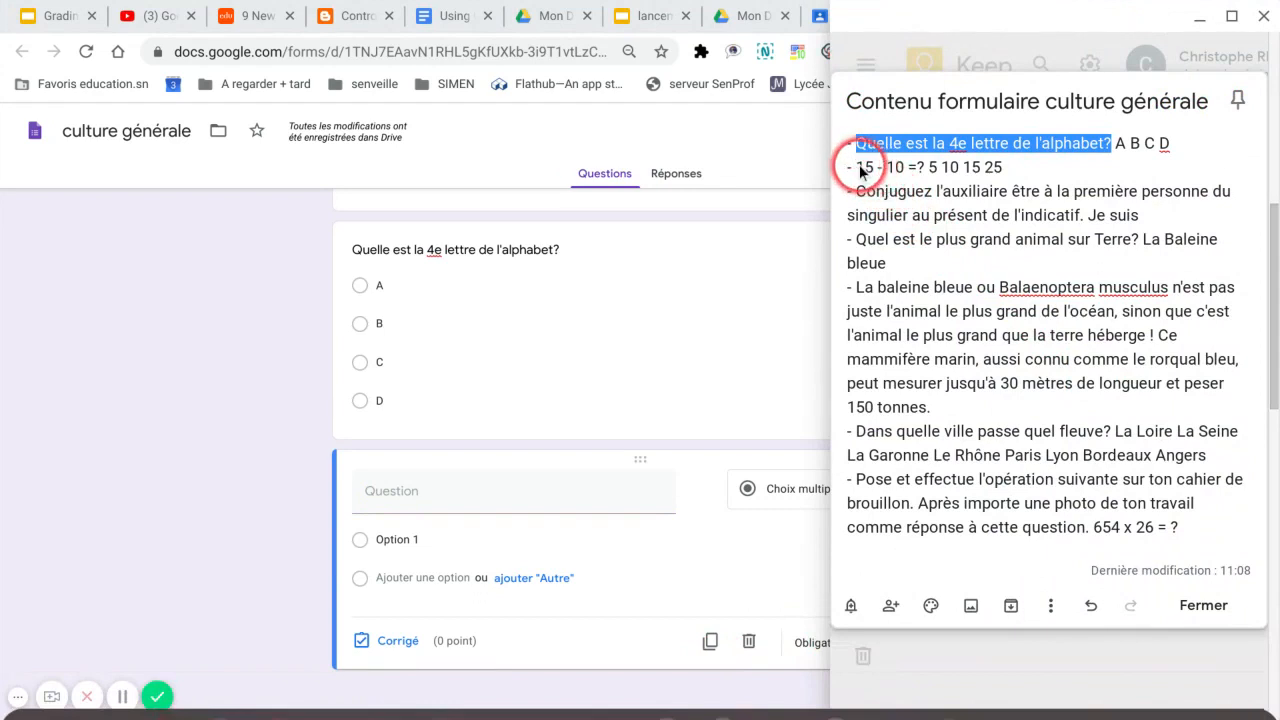
{"action": "left_click_drag", "start_coordinate": [860, 172], "coordinate": [926, 172]}
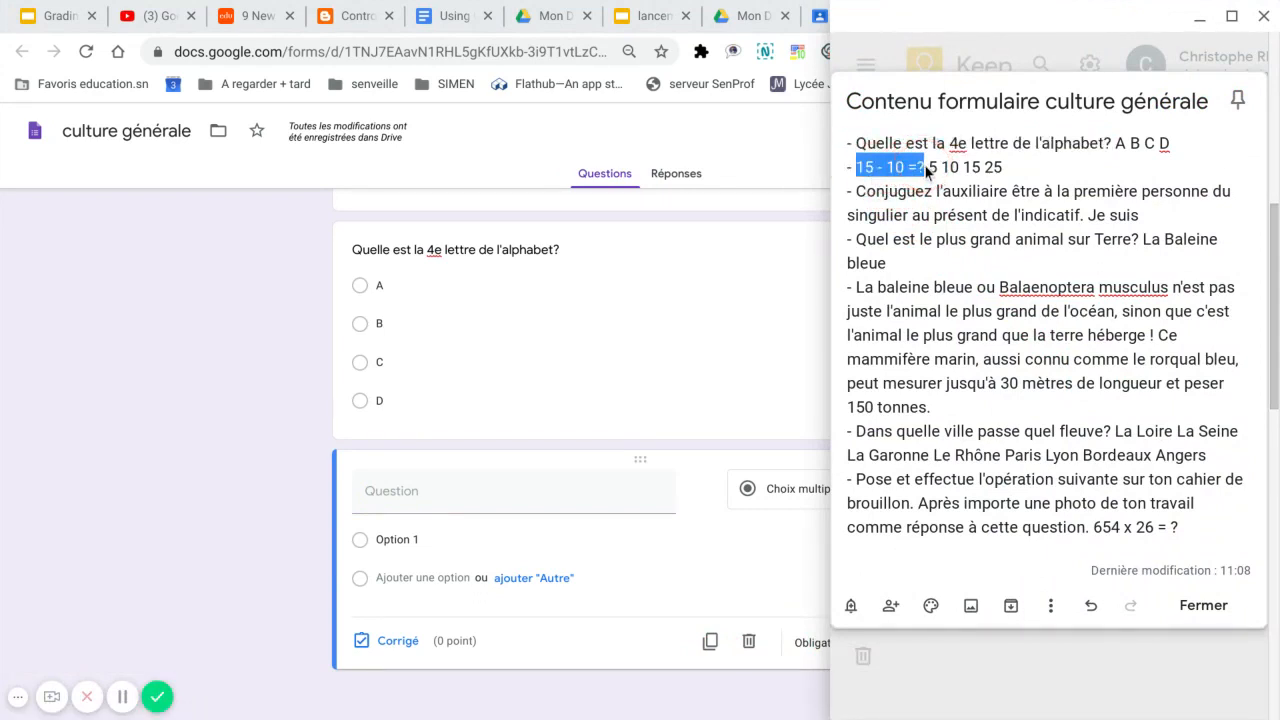
{"action": "left_click", "coordinate": [450, 497]}
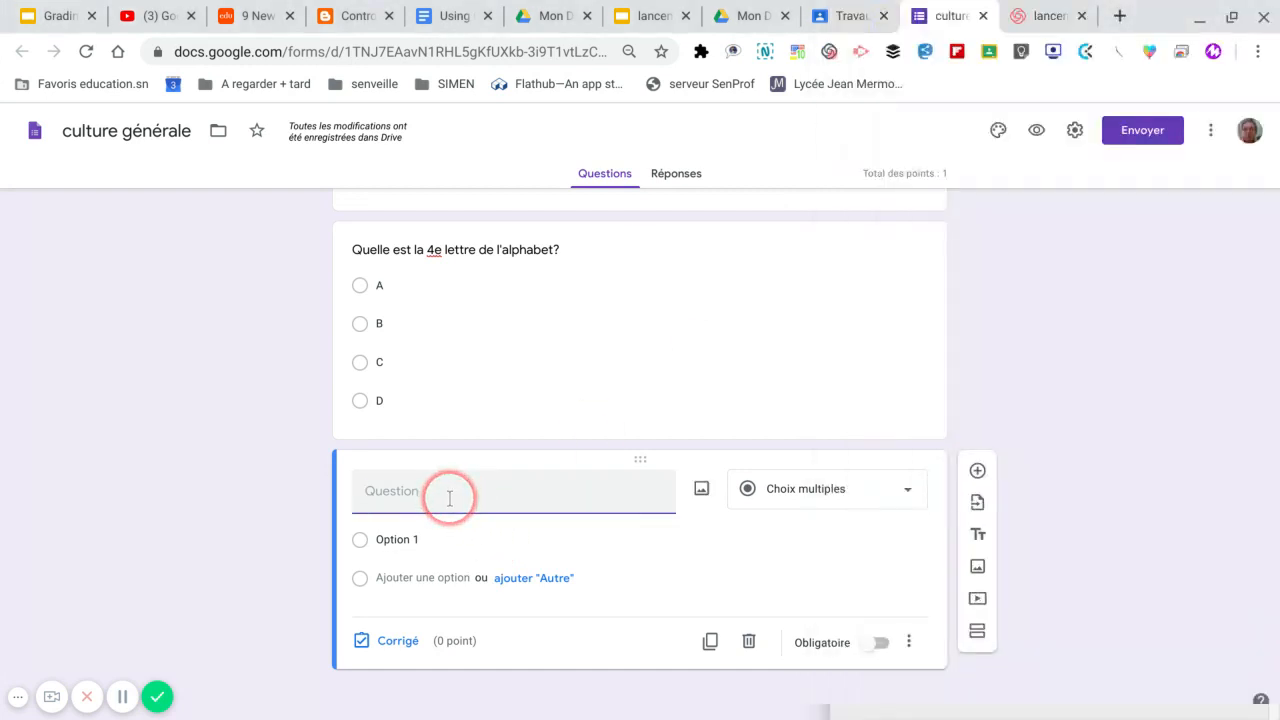
Change the subtraction question to a dropdown (Liste déroulante) with the options 5, 10, 15 and 25
{"action": "left_click", "coordinate": [858, 500]}
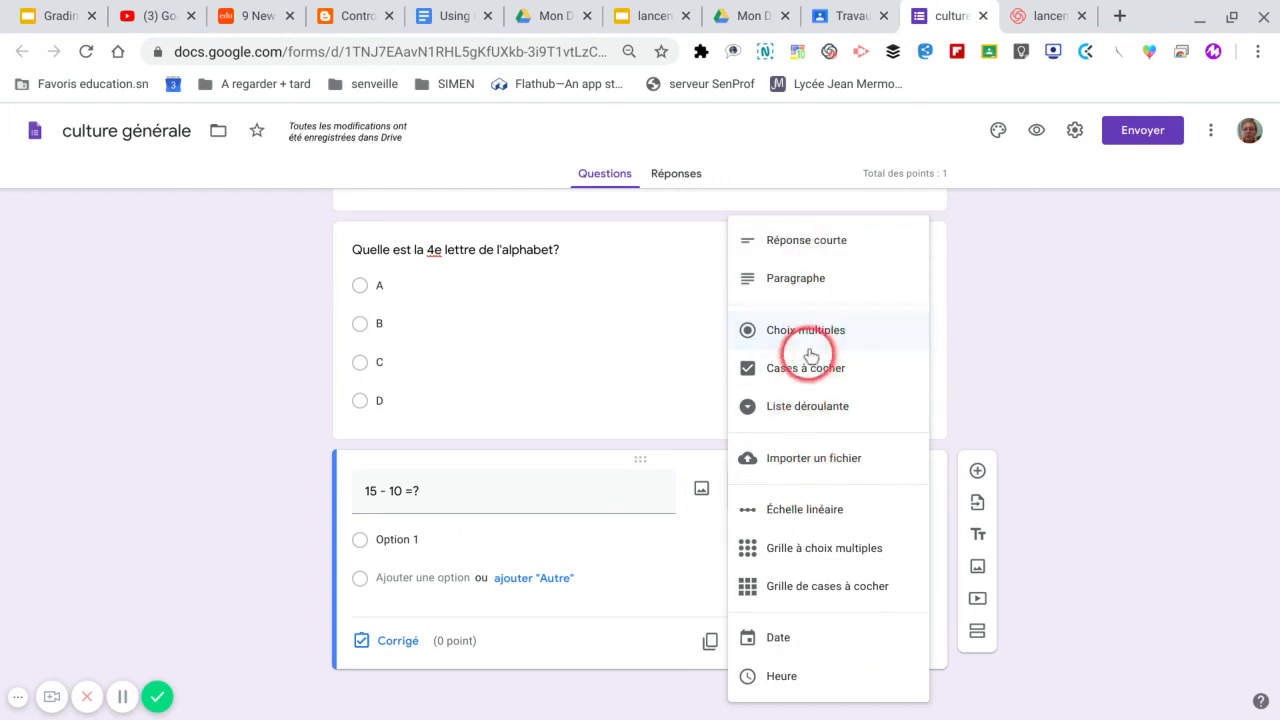
{"action": "left_click", "coordinate": [808, 406]}
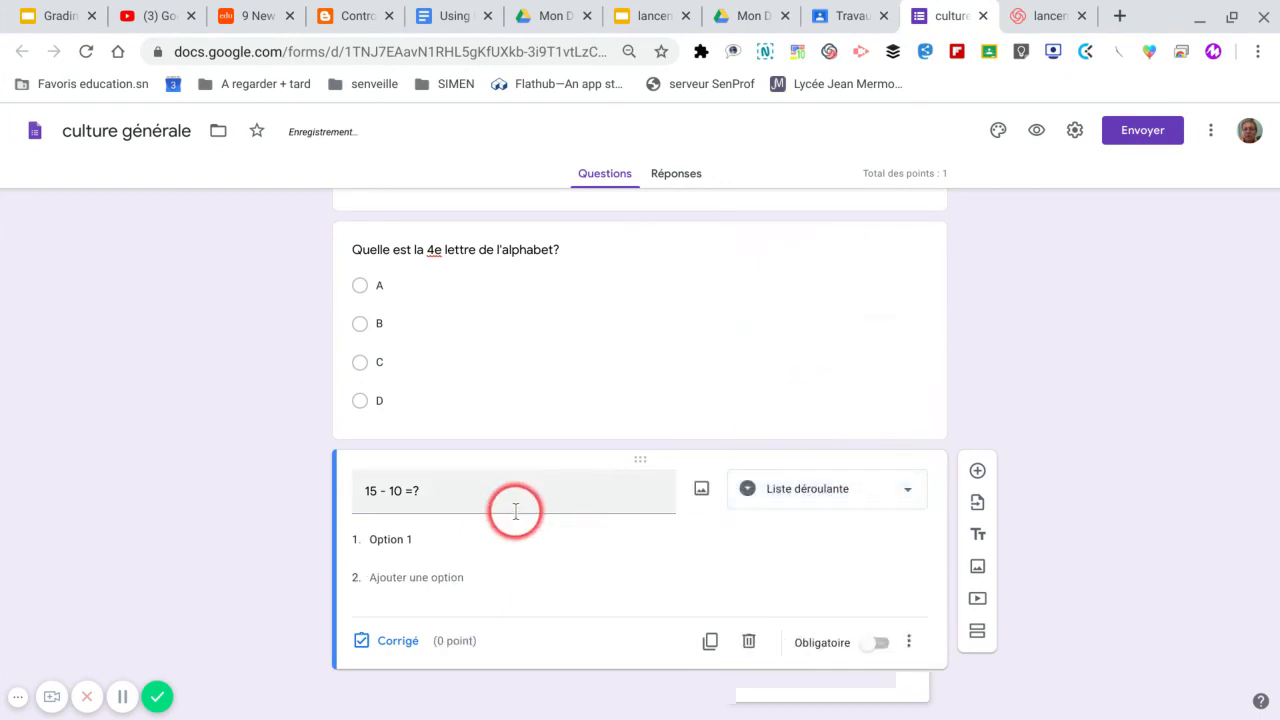
{"action": "left_click", "coordinate": [447, 532]}
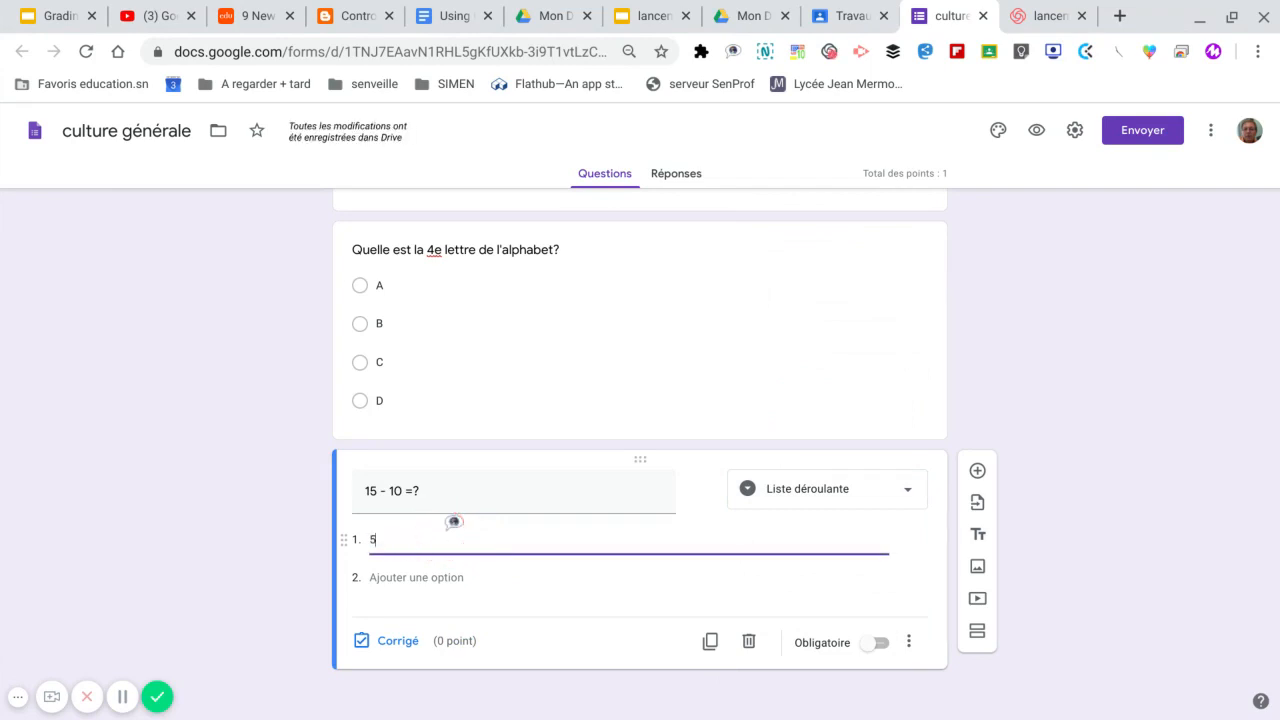
{"action": "type", "text": "5"}
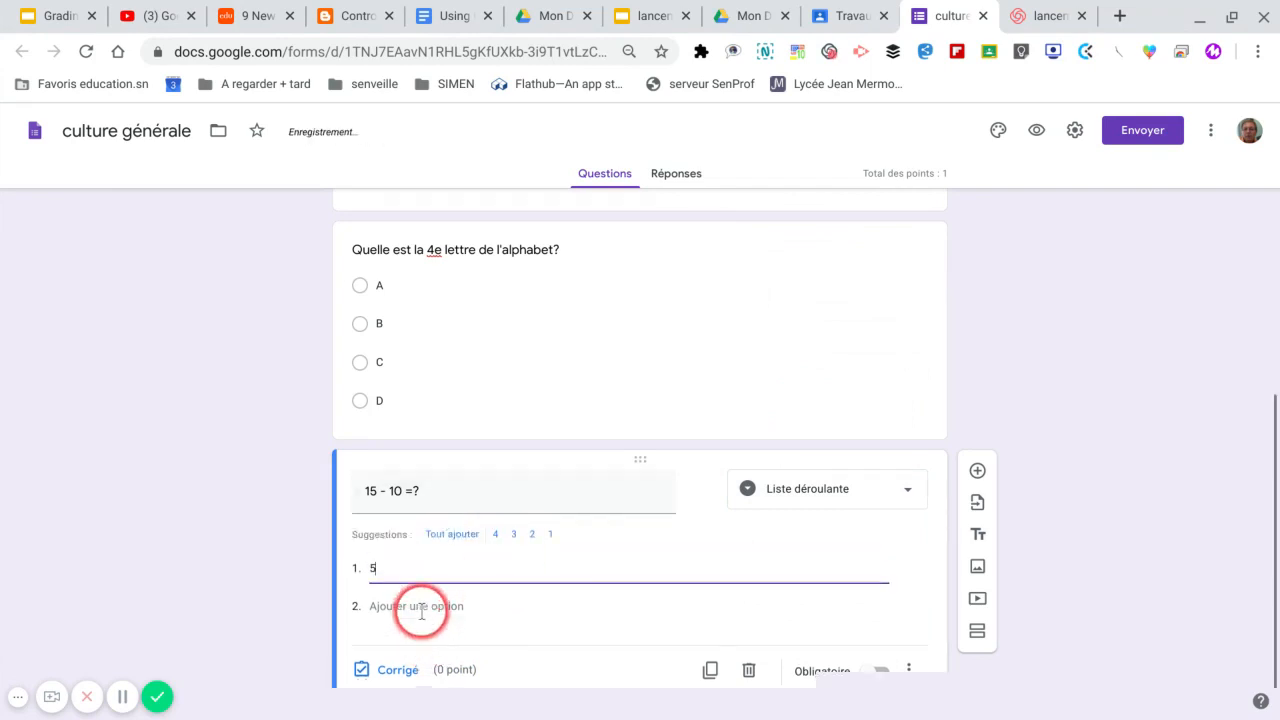
{"action": "left_click", "coordinate": [421, 607]}
{"action": "type", "text": "4"}
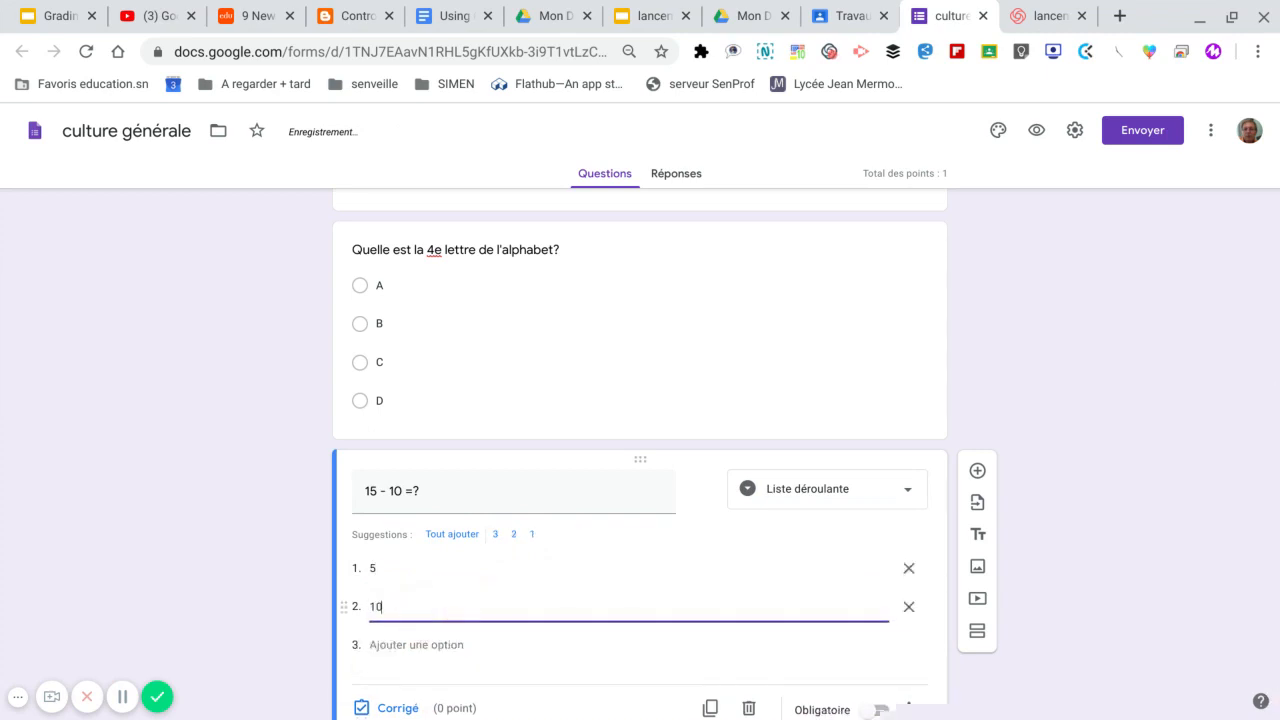
{"action": "left_click", "coordinate": [472, 642]}
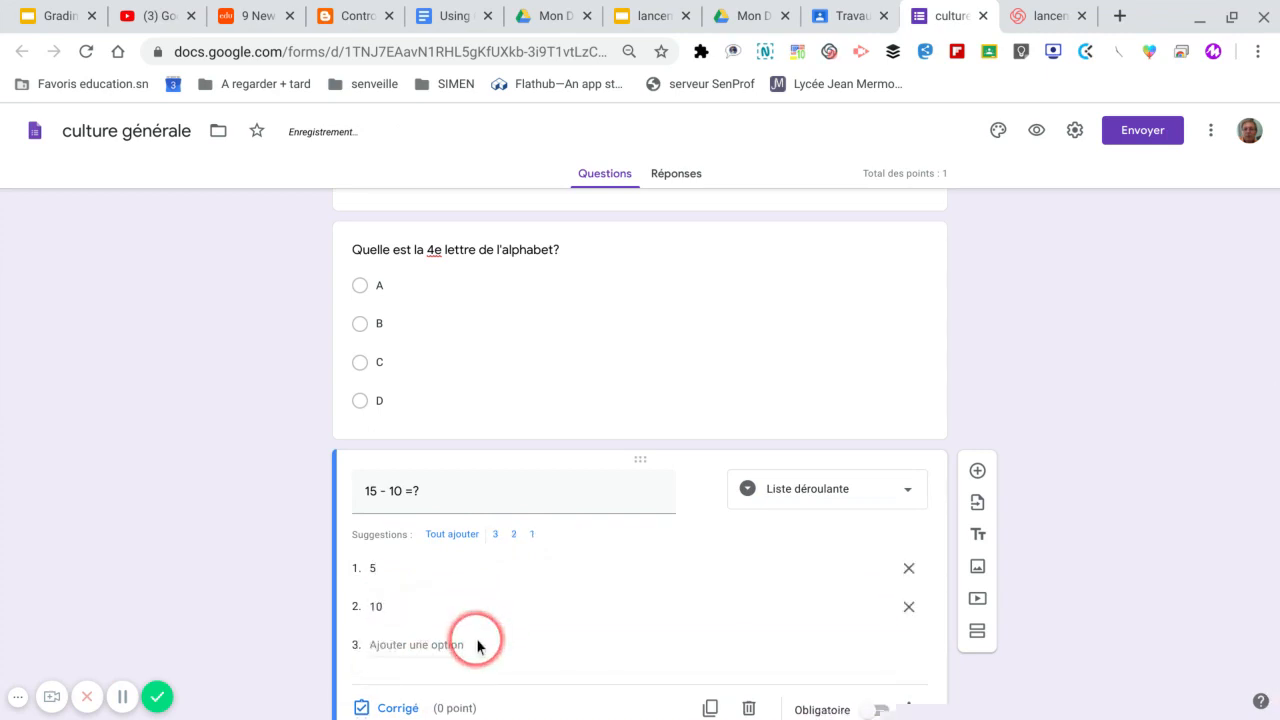
{"action": "type", "text": "15"}
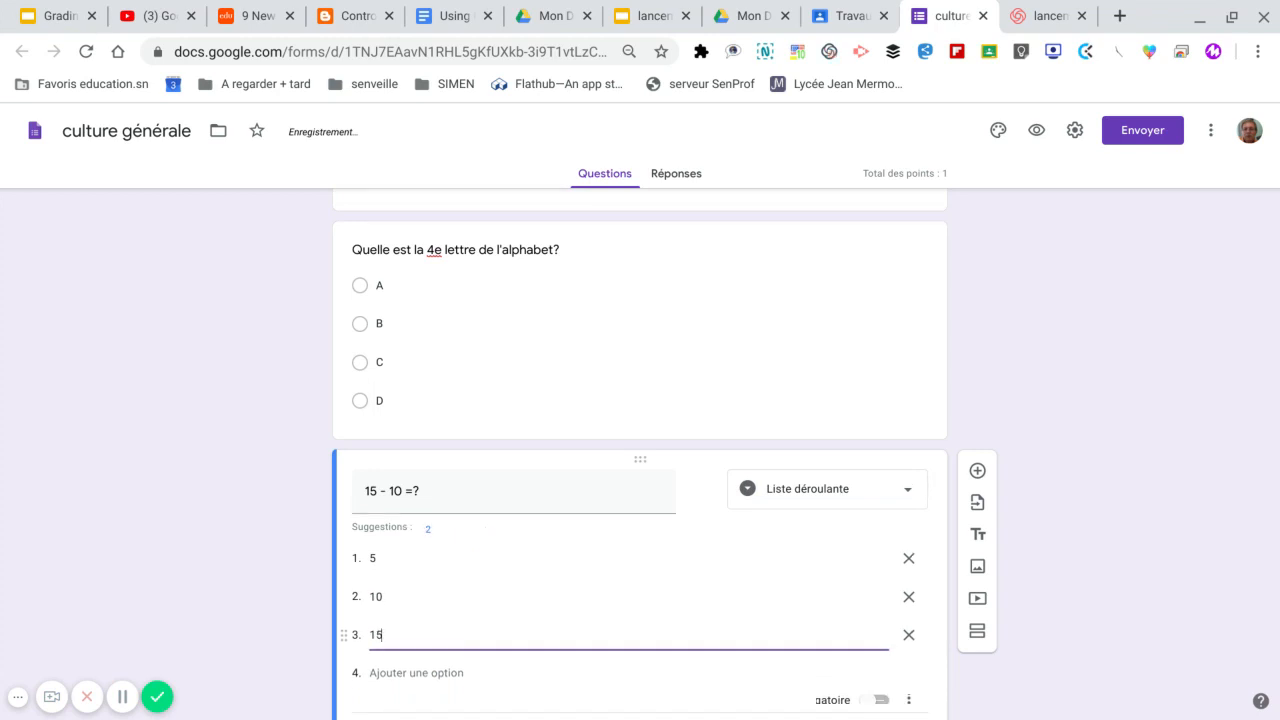
{"action": "left_click", "coordinate": [451, 672]}
{"action": "type", "text": "25"}
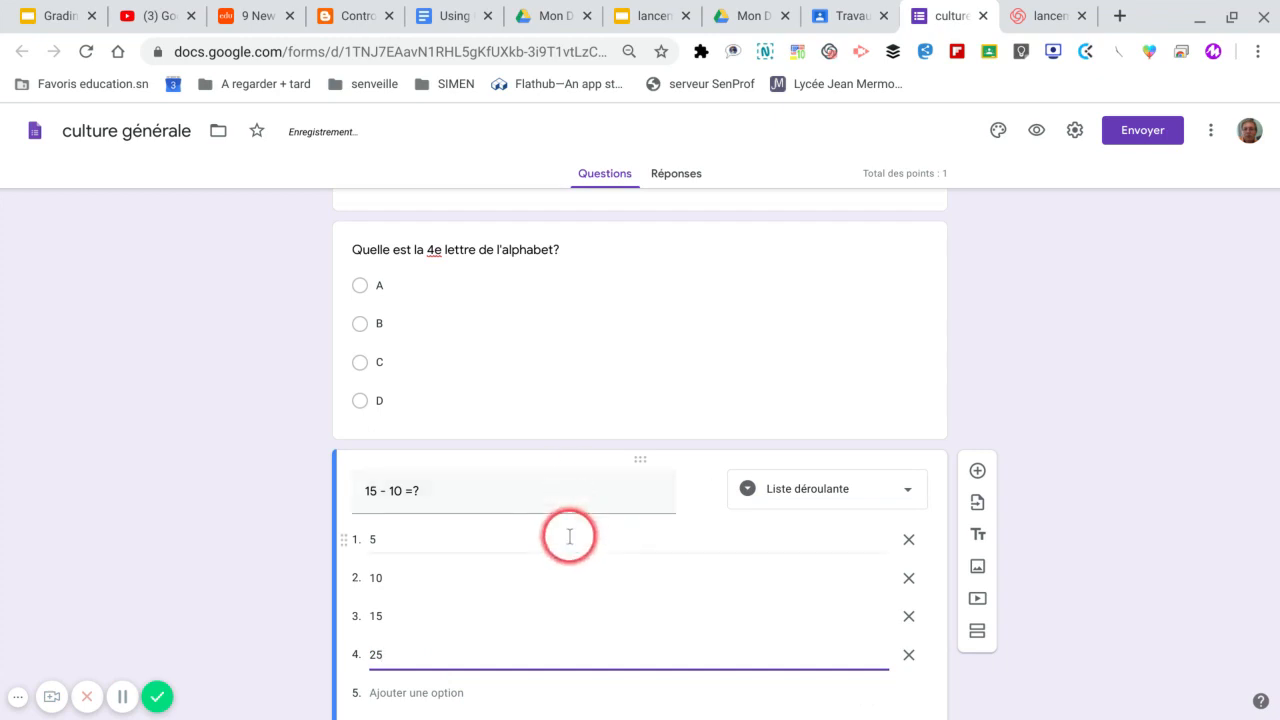
Reorder the subtraction question's options by moving 25 up to second place, directly after 5
{"action": "scroll", "coordinate": [569, 534], "scroll_direction": "down", "scroll_amount": 2}
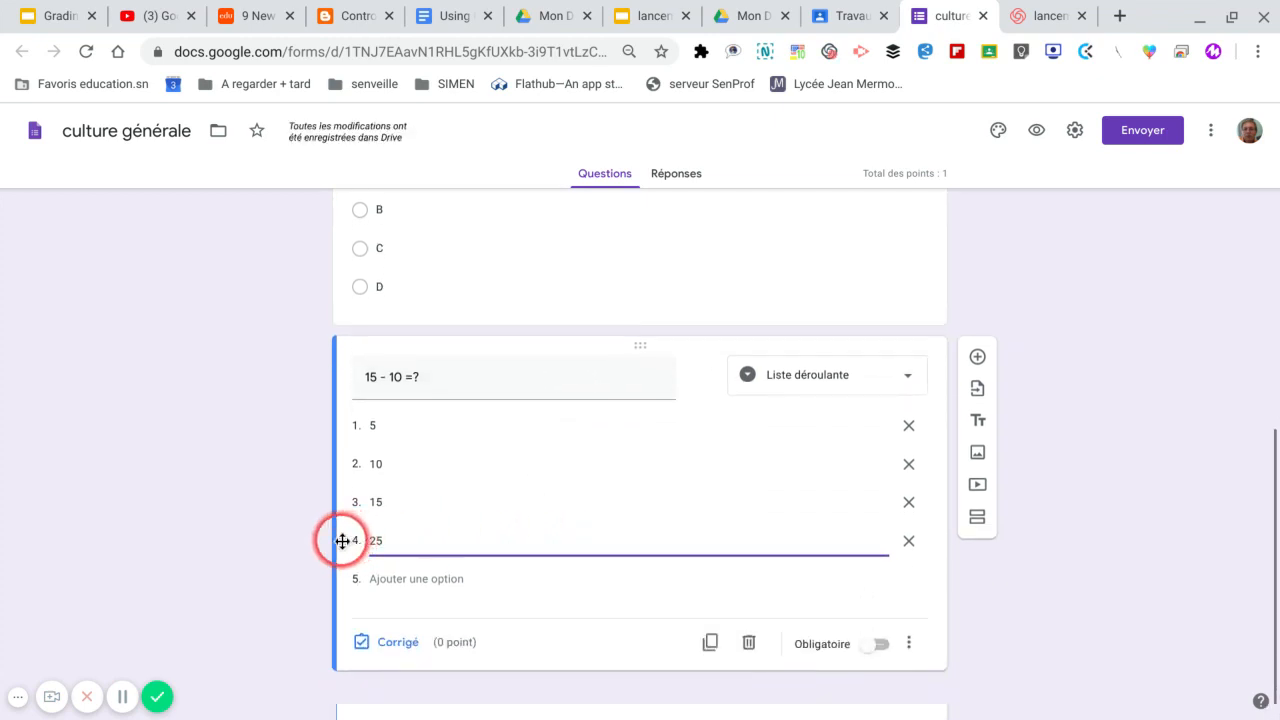
{"action": "left_click_drag", "start_coordinate": [342, 541], "coordinate": [362, 500]}
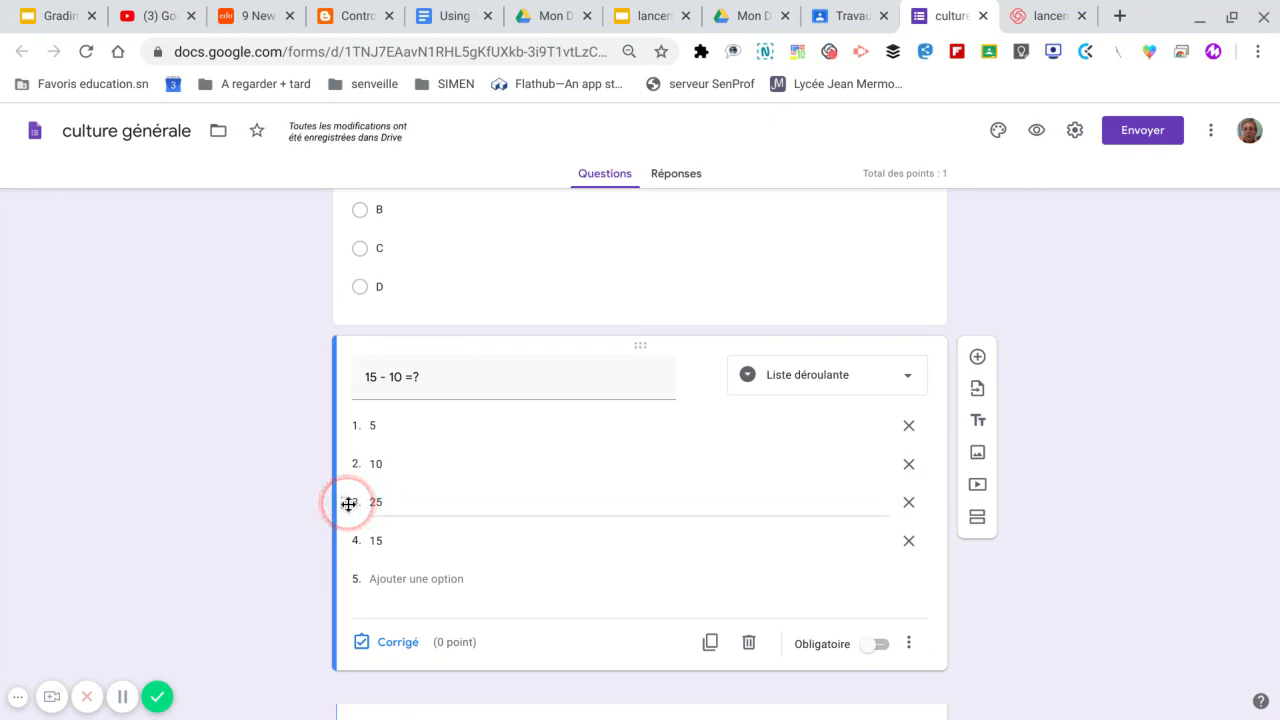
{"action": "left_click_drag", "start_coordinate": [352, 486], "coordinate": [354, 457]}
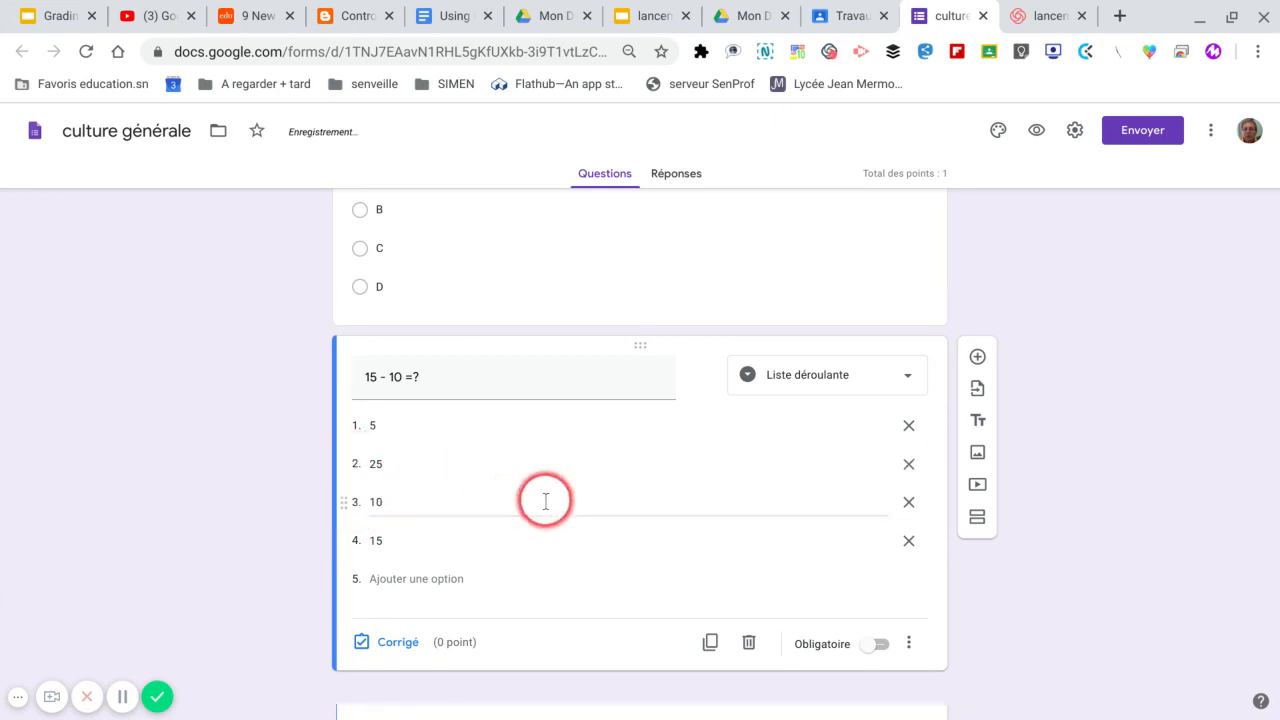
Mark 5 as the subtraction question's correct answer worth 2 points, and make the question required
{"action": "left_click", "coordinate": [397, 645]}
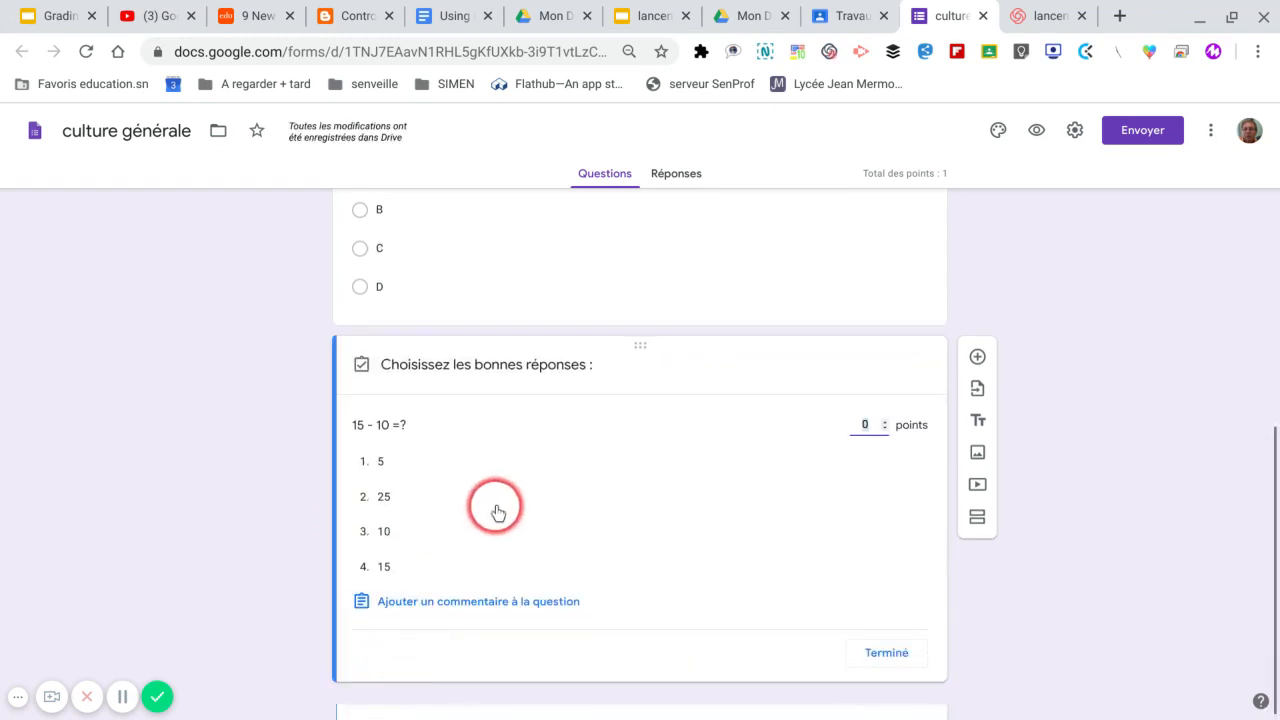
{"action": "left_click", "coordinate": [400, 469]}
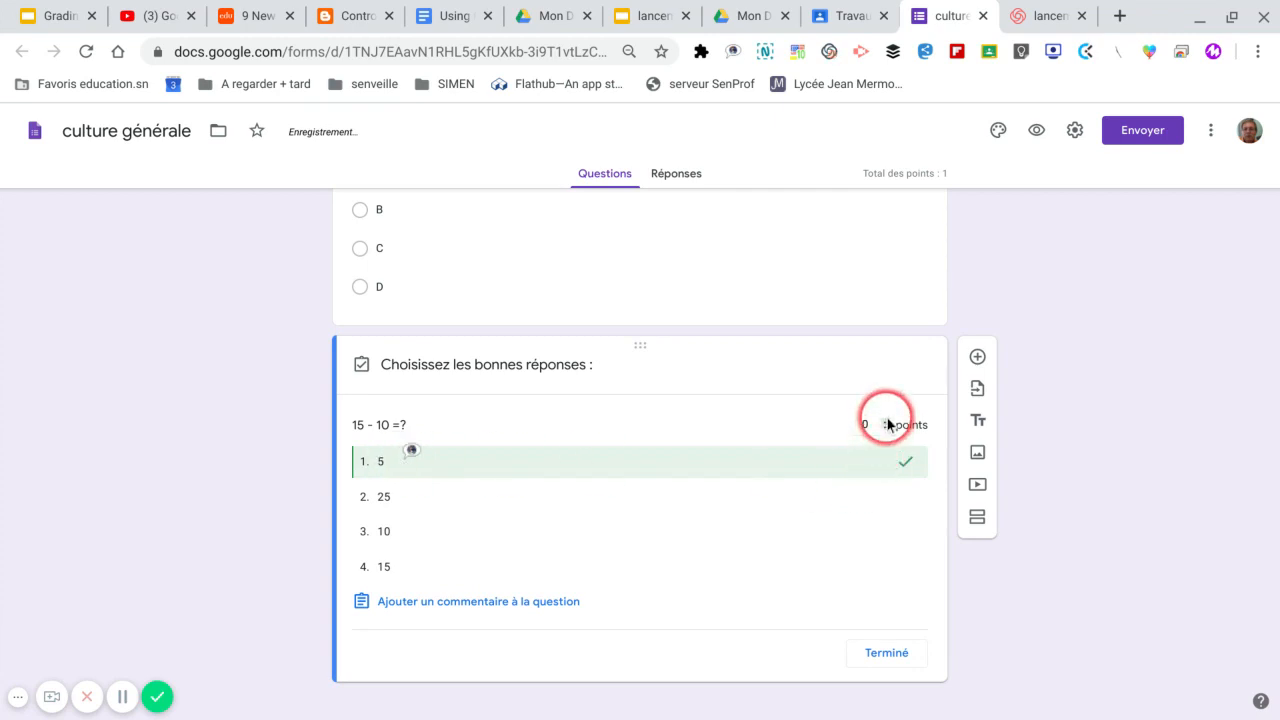
{"action": "left_click", "coordinate": [885, 421]}
{"action": "left_click", "coordinate": [885, 421]}
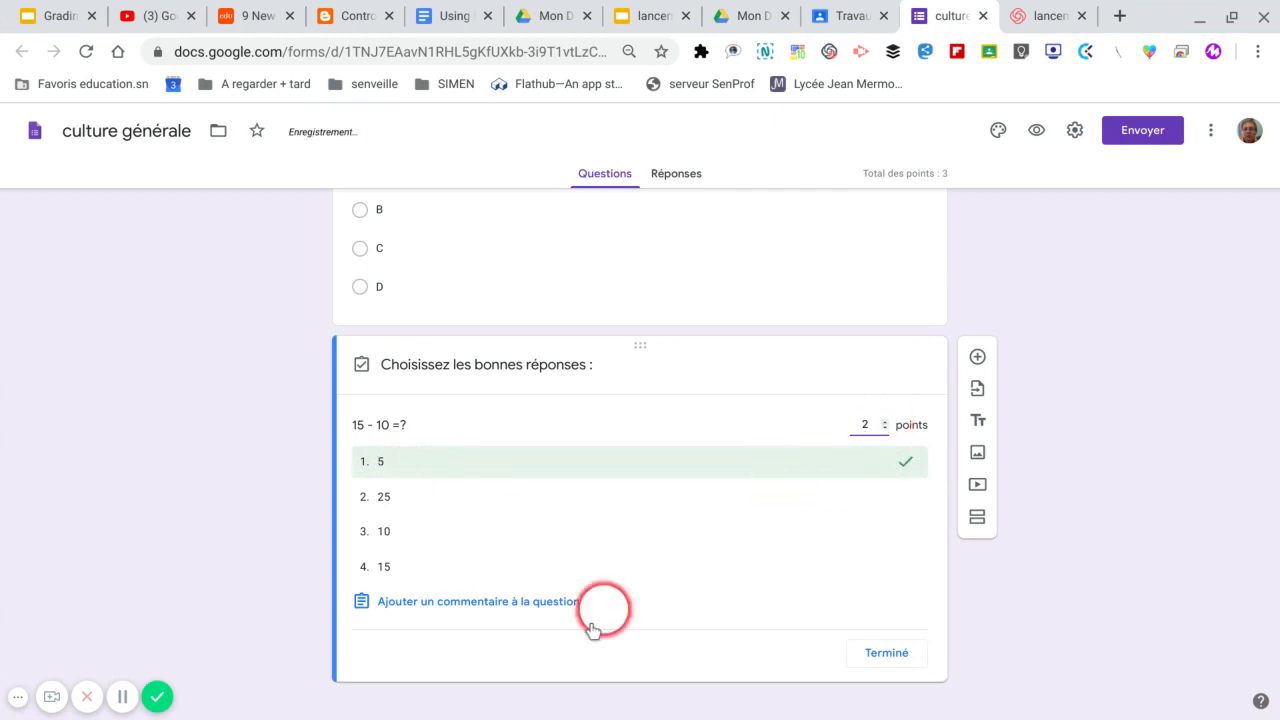
{"action": "left_click", "coordinate": [886, 653]}
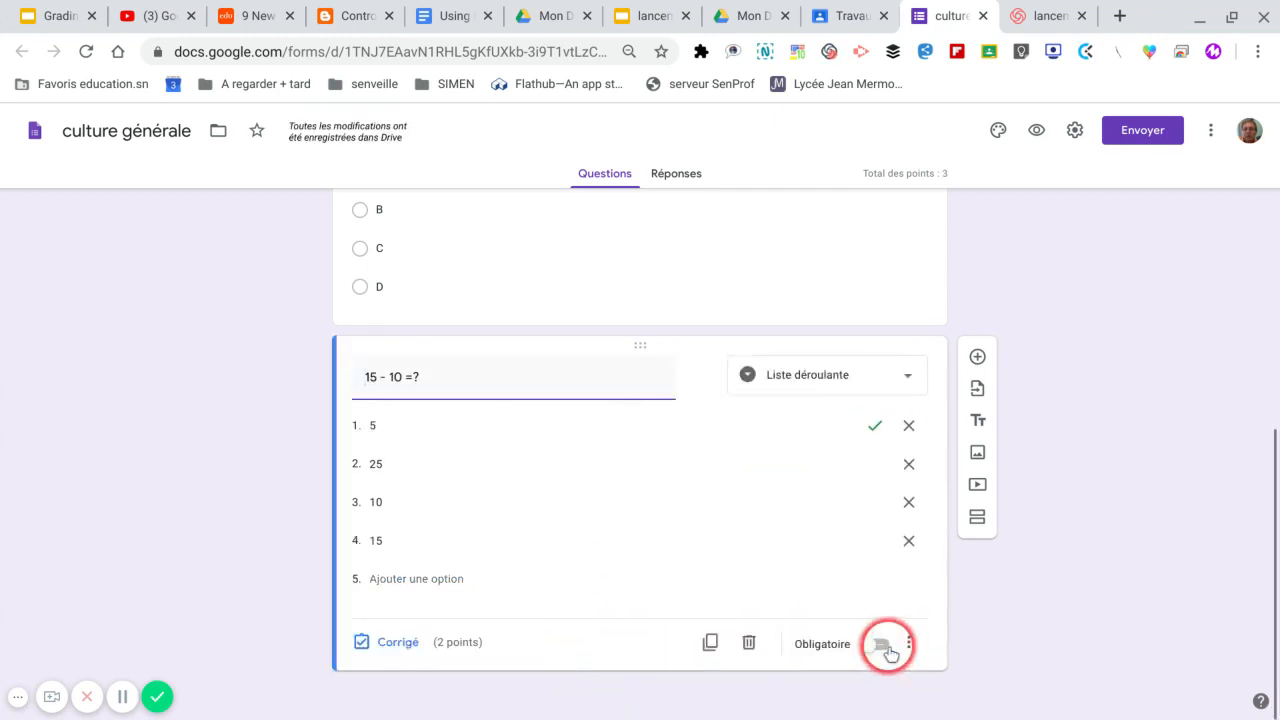
{"action": "left_click", "coordinate": [883, 645]}
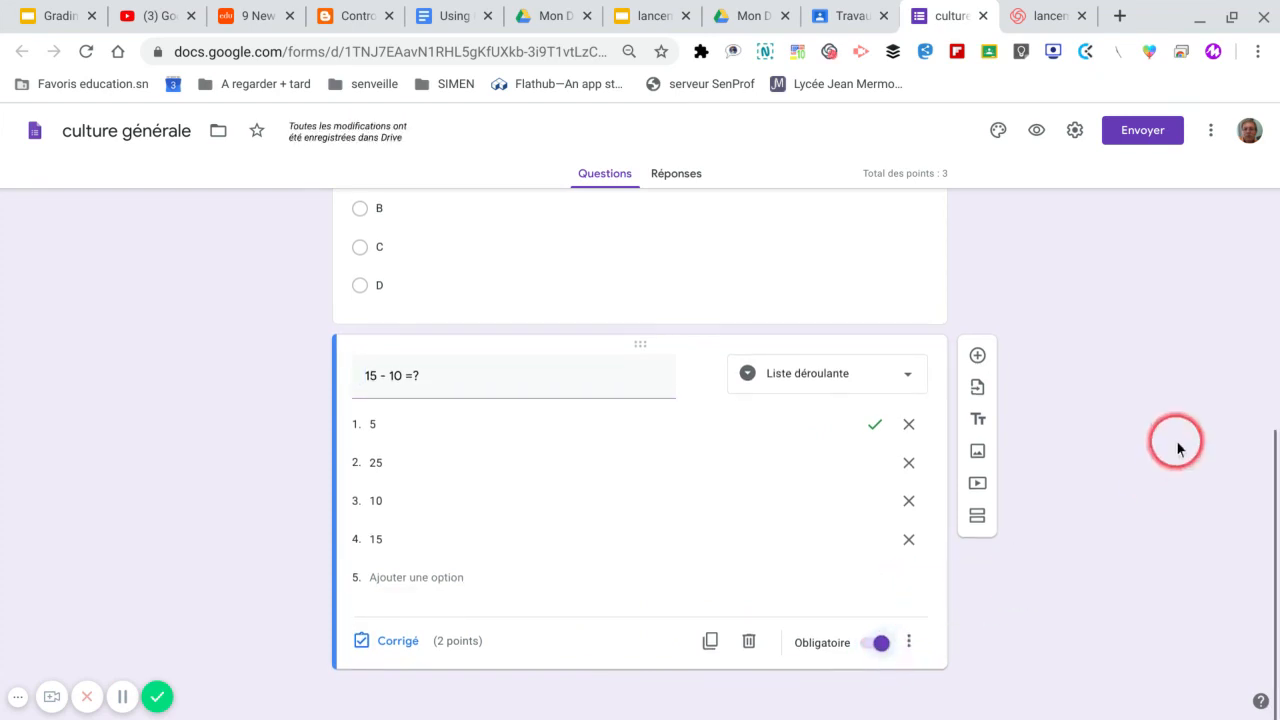
Add a third section with a question using "Conjuguez l'auxiliaire être à la première personne du singulier au présent de l'indicatif." from the Keep note
{"action": "left_click", "coordinate": [977, 516]}
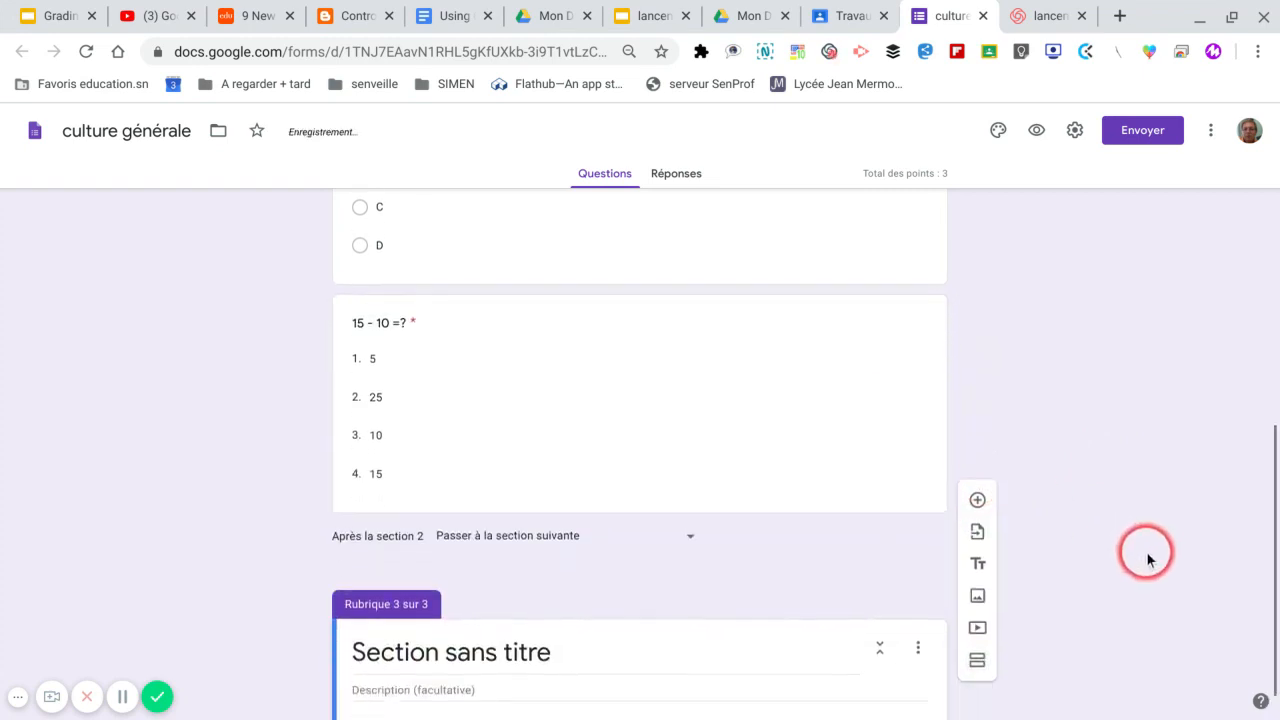
{"action": "left_click", "coordinate": [978, 540]}
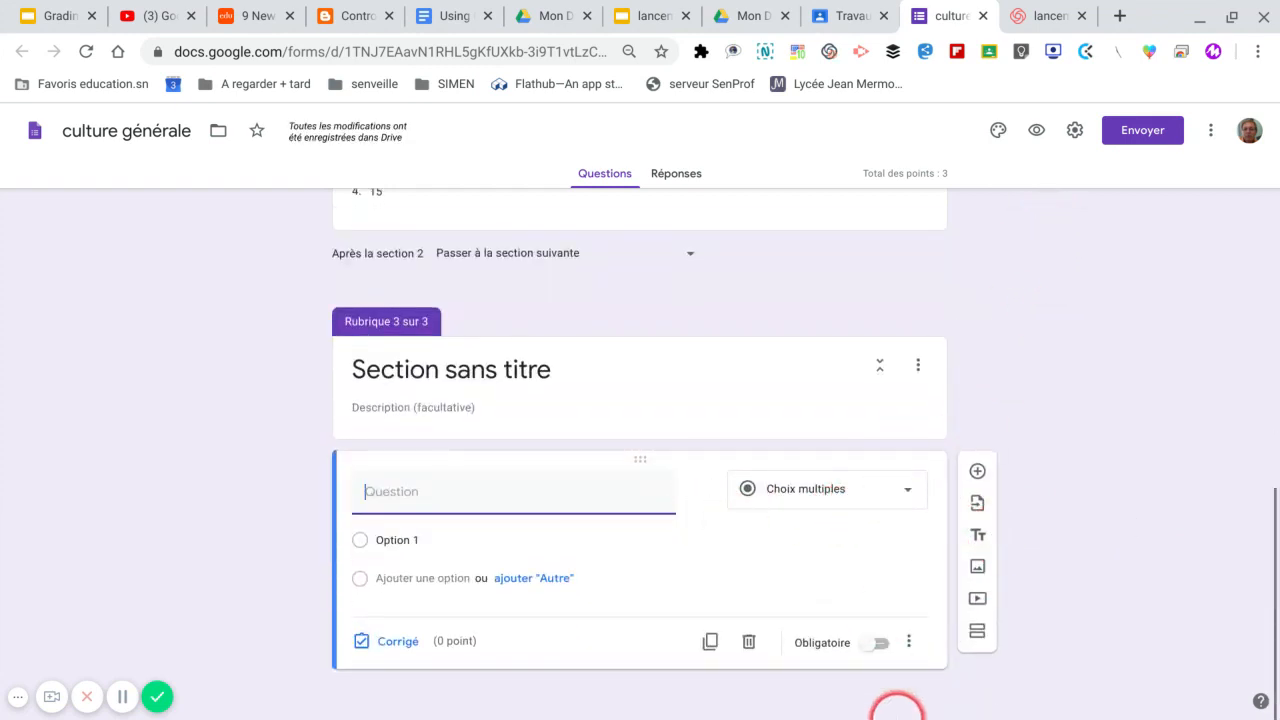
{"action": "mouse_move", "coordinate": [720, 712]}
{"action": "left_click", "coordinate": [612, 697]}
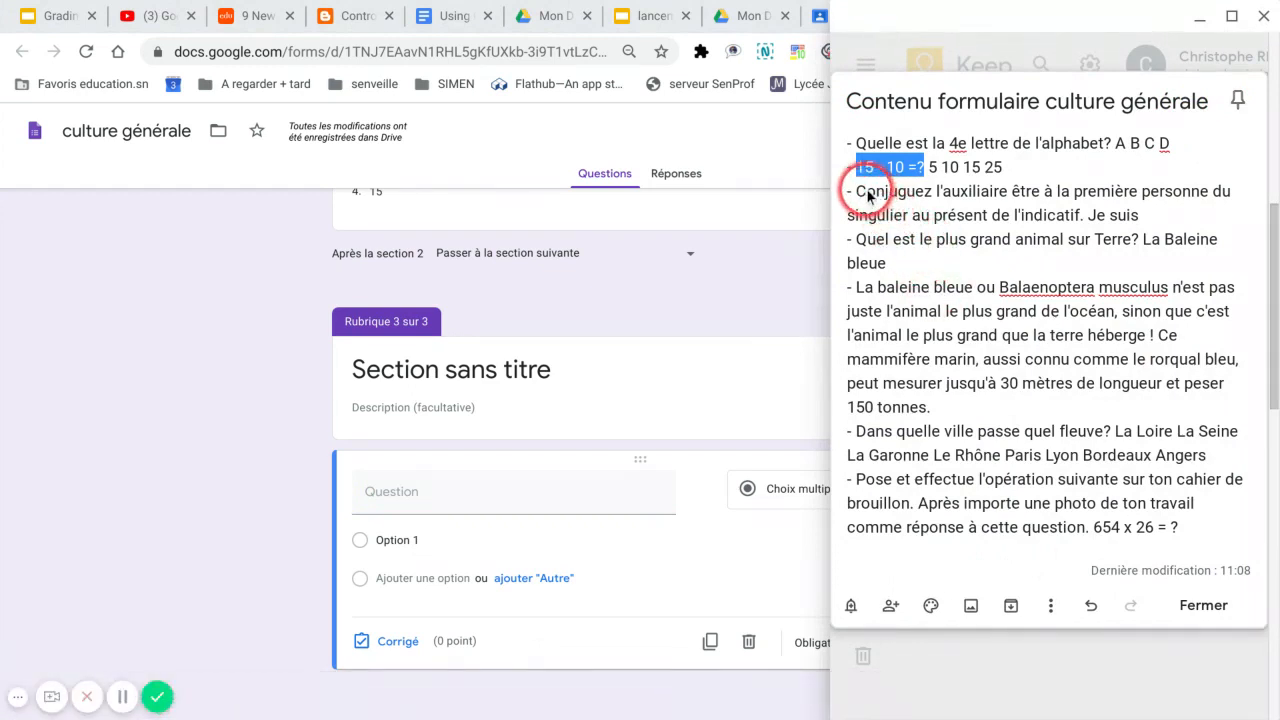
{"action": "left_click_drag", "start_coordinate": [856, 190], "coordinate": [1081, 220]}
{"action": "key", "text": "ctrl+c"}
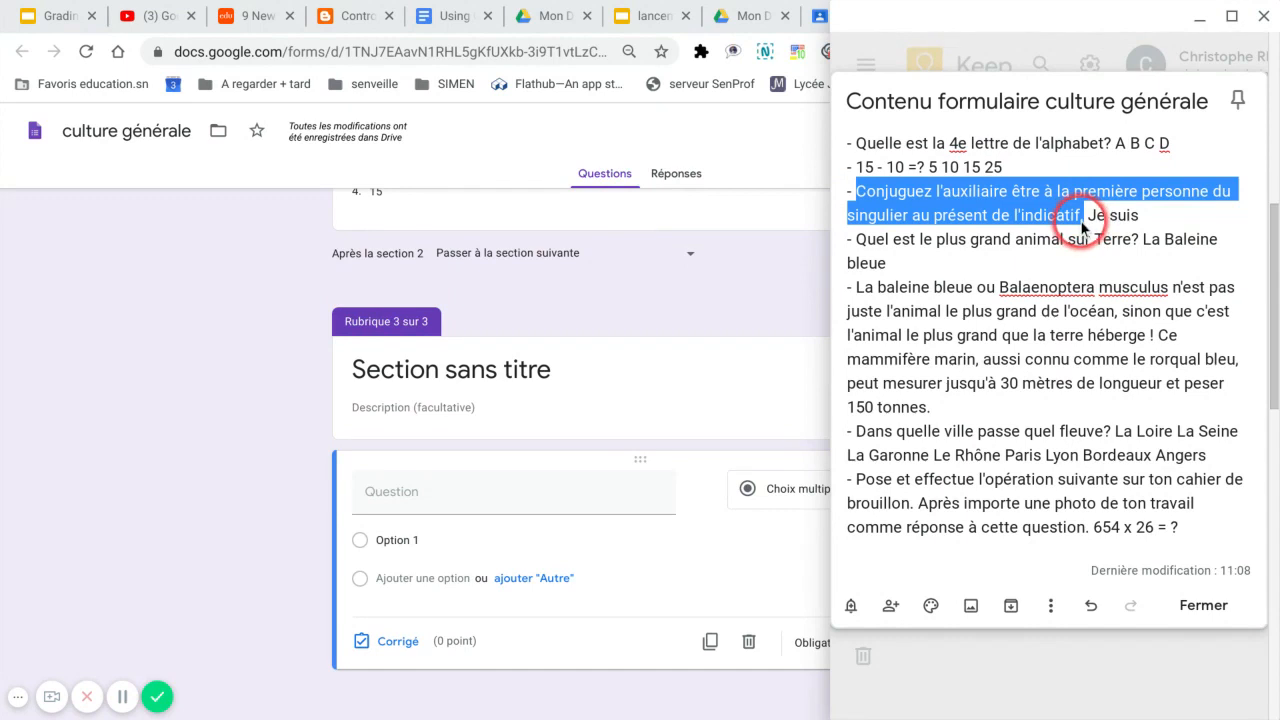
{"action": "left_click", "coordinate": [435, 503]}
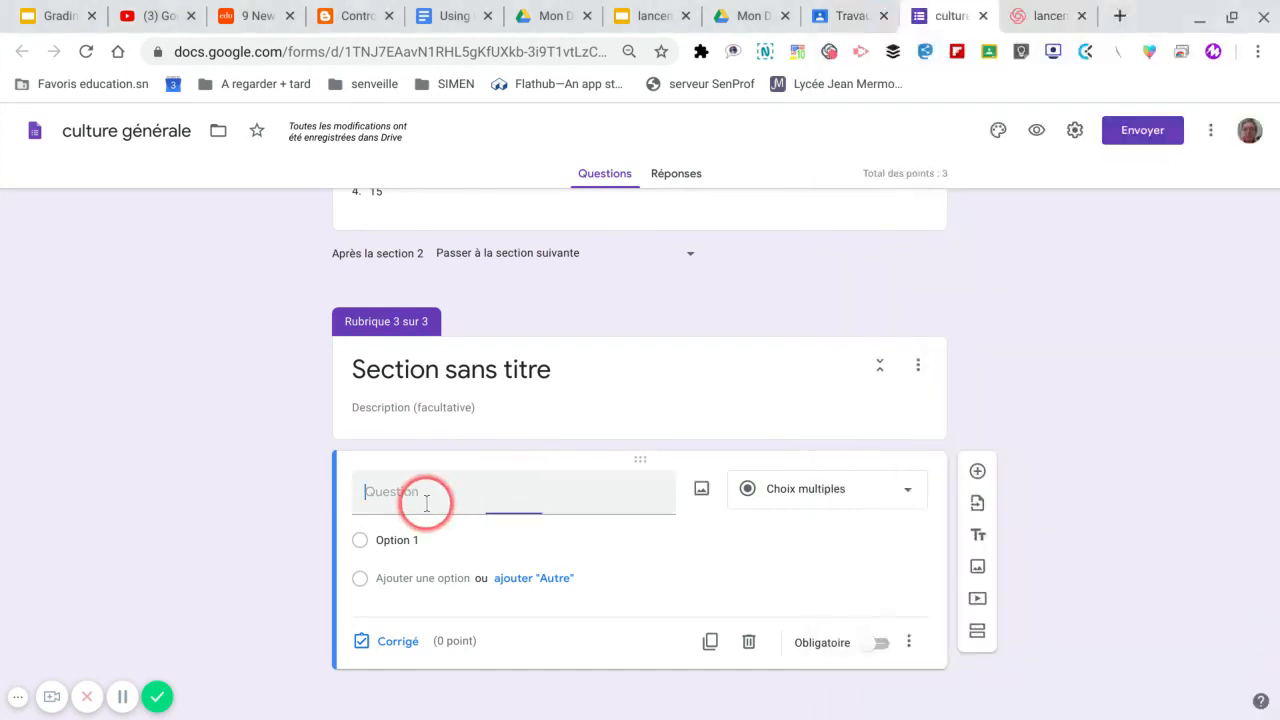
{"action": "key", "text": "ctrl+v"}
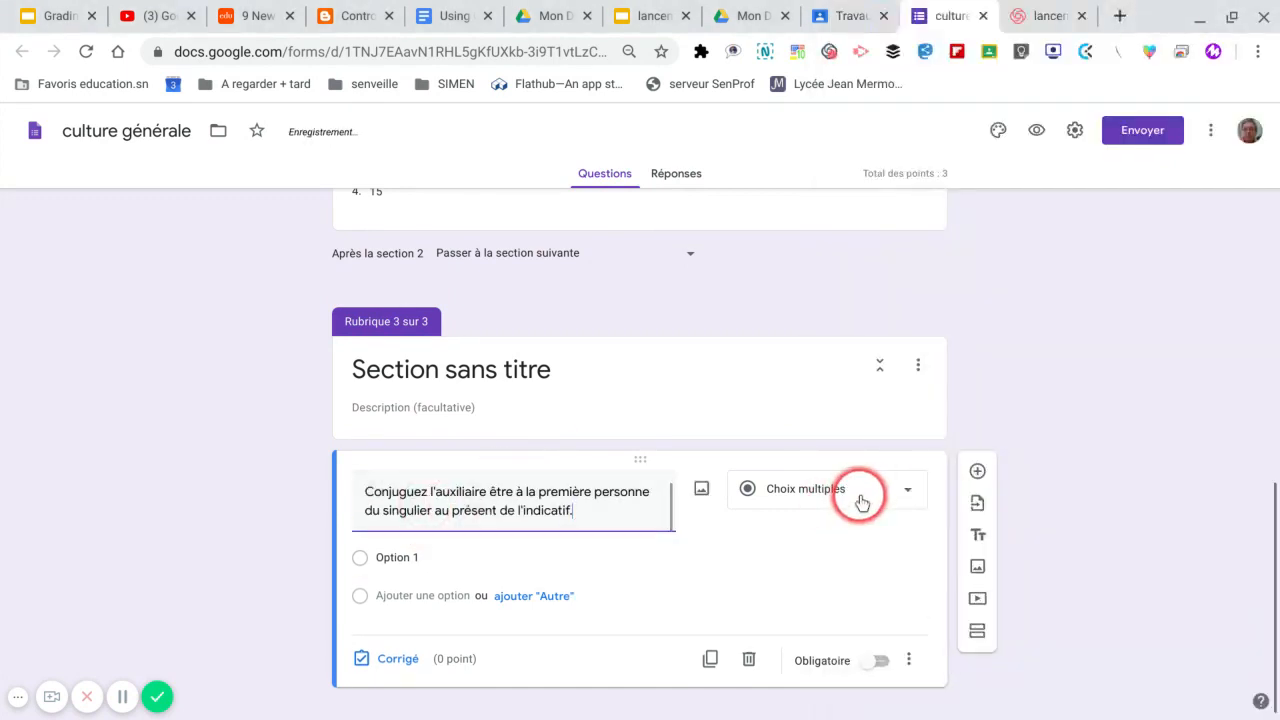
Change the conjugation question to a short answer (Réponse courte) and accept "Je suis", "je suis" and "Je suis." as correct answers
{"action": "left_click", "coordinate": [858, 490]}
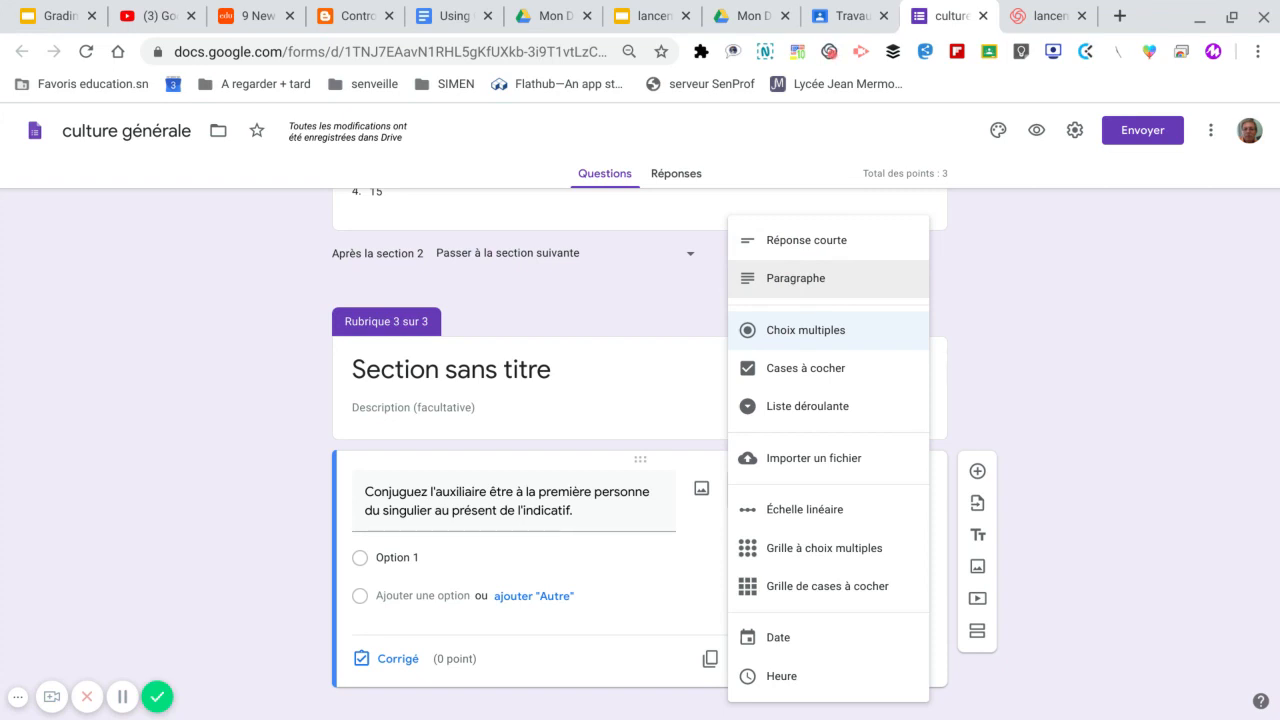
{"action": "left_click", "coordinate": [808, 249]}
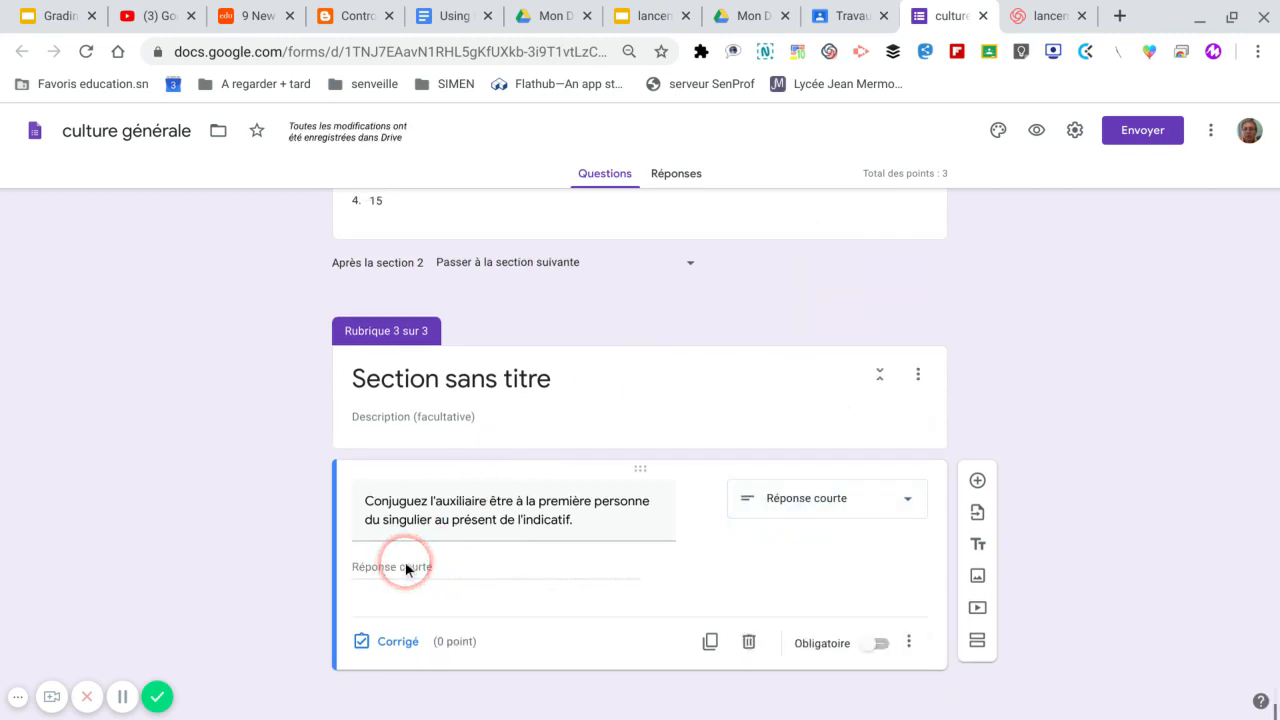
{"action": "left_click", "coordinate": [388, 620]}
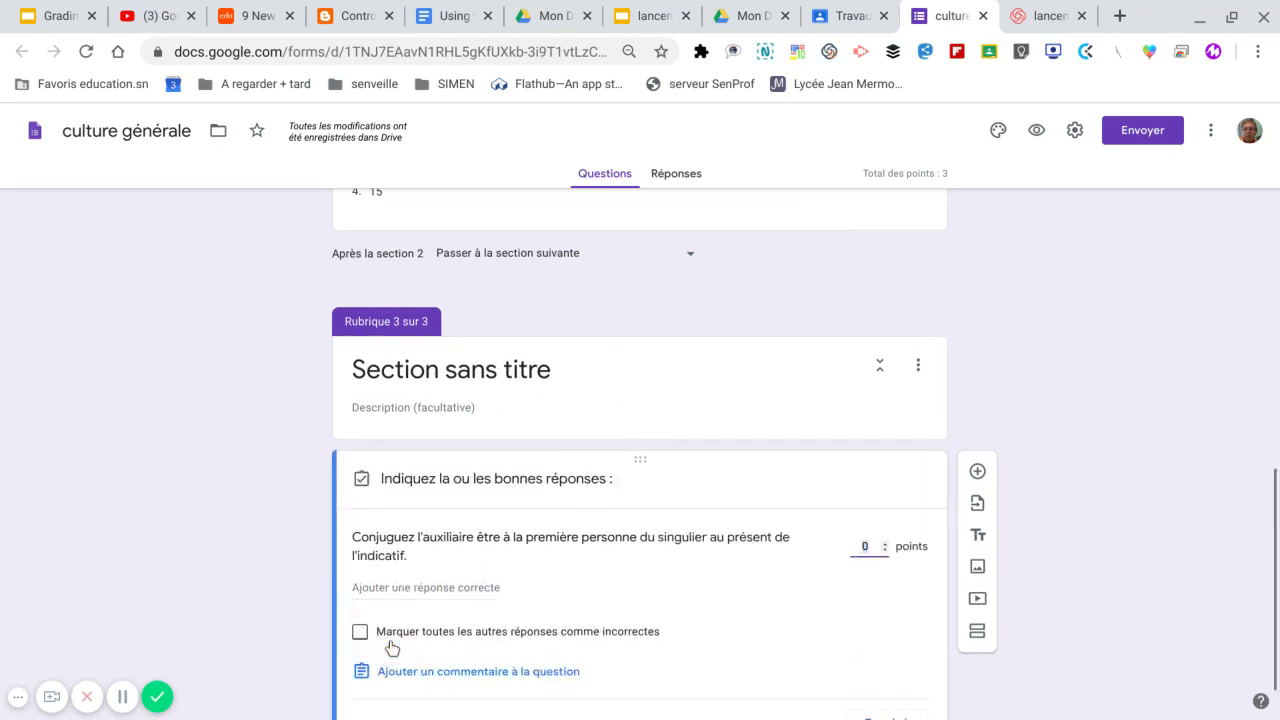
{"action": "left_click", "coordinate": [413, 587]}
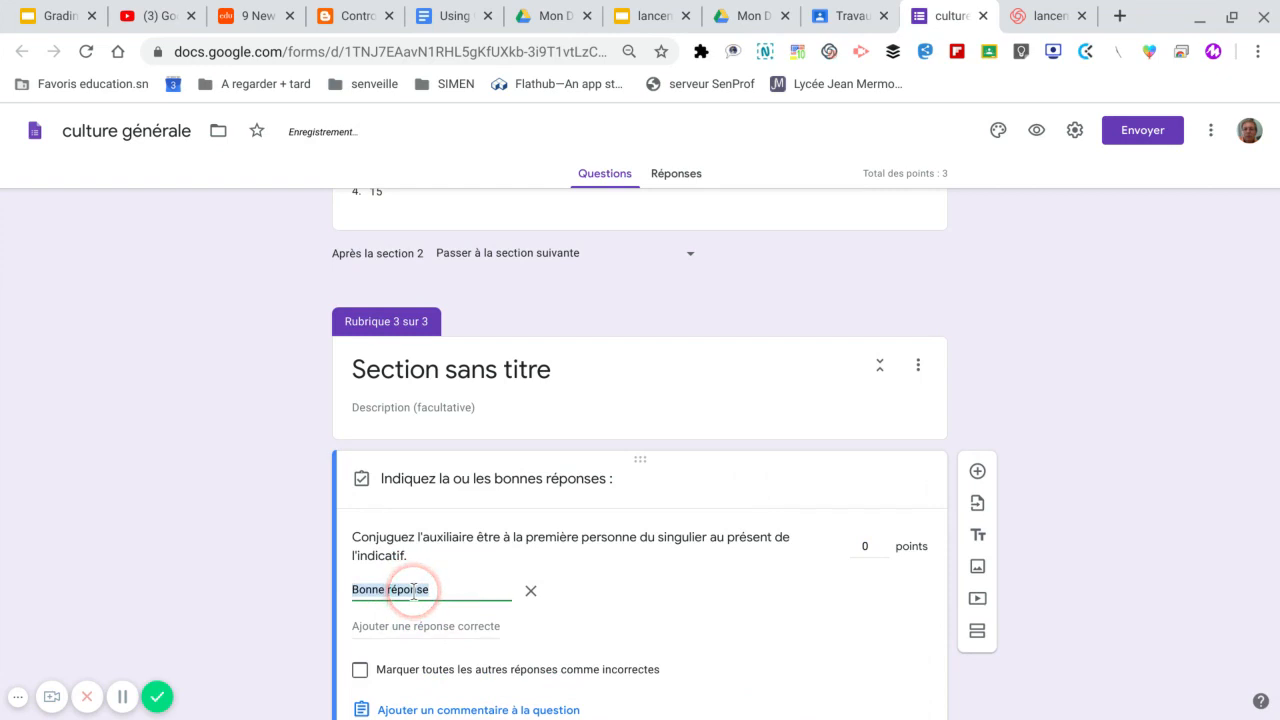
{"action": "type", "text": "Je suis"}
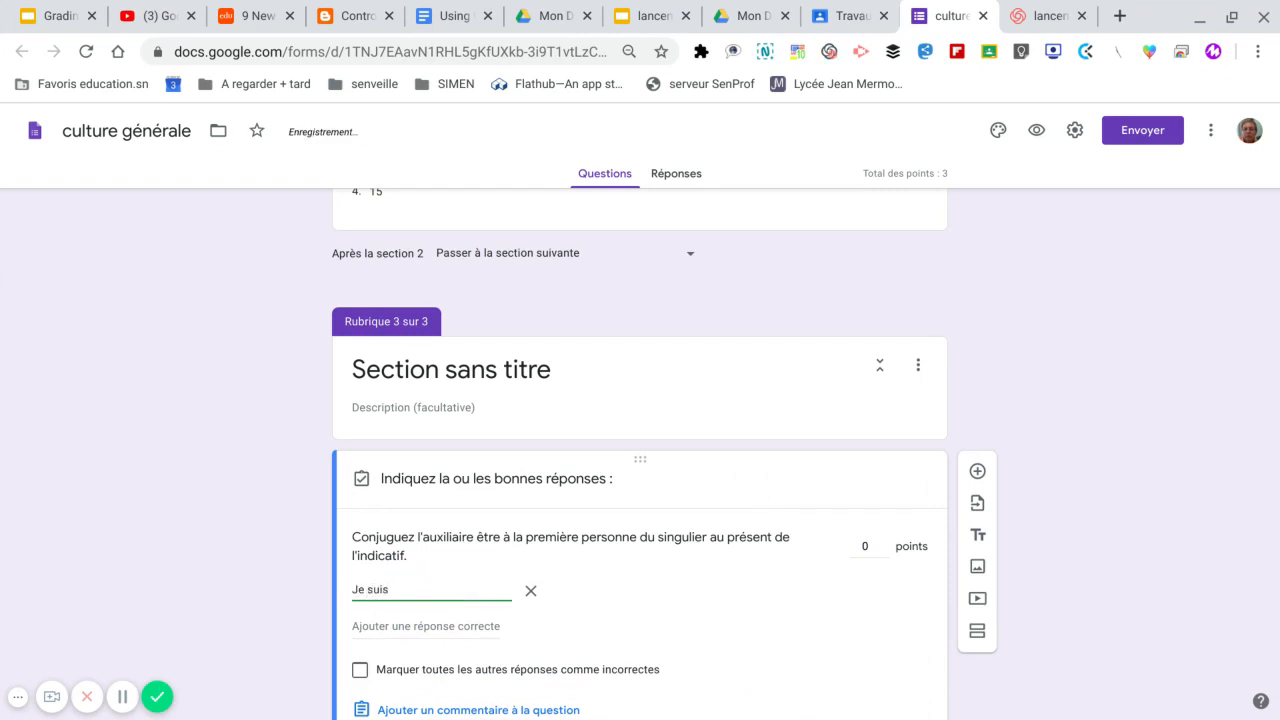
{"action": "left_click", "coordinate": [420, 627]}
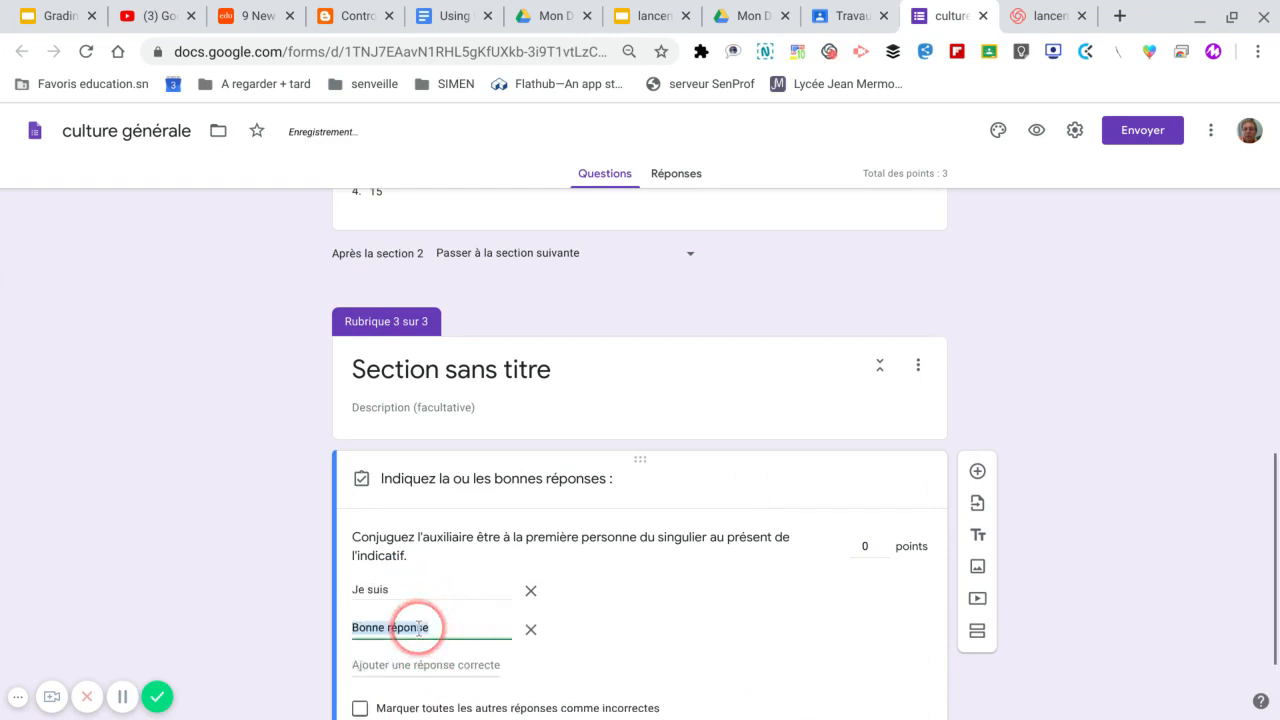
{"action": "type", "text": "je suis"}
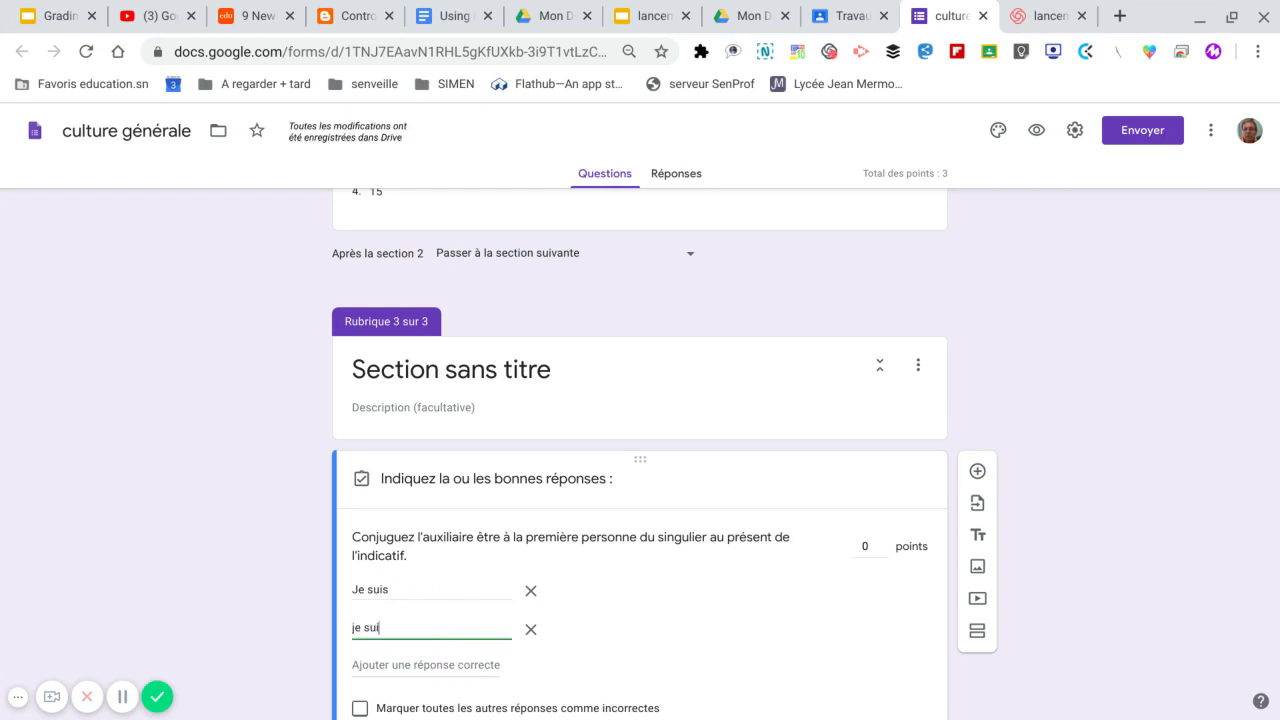
{"action": "left_click", "coordinate": [420, 662]}
{"action": "type", "text": "Je s"}
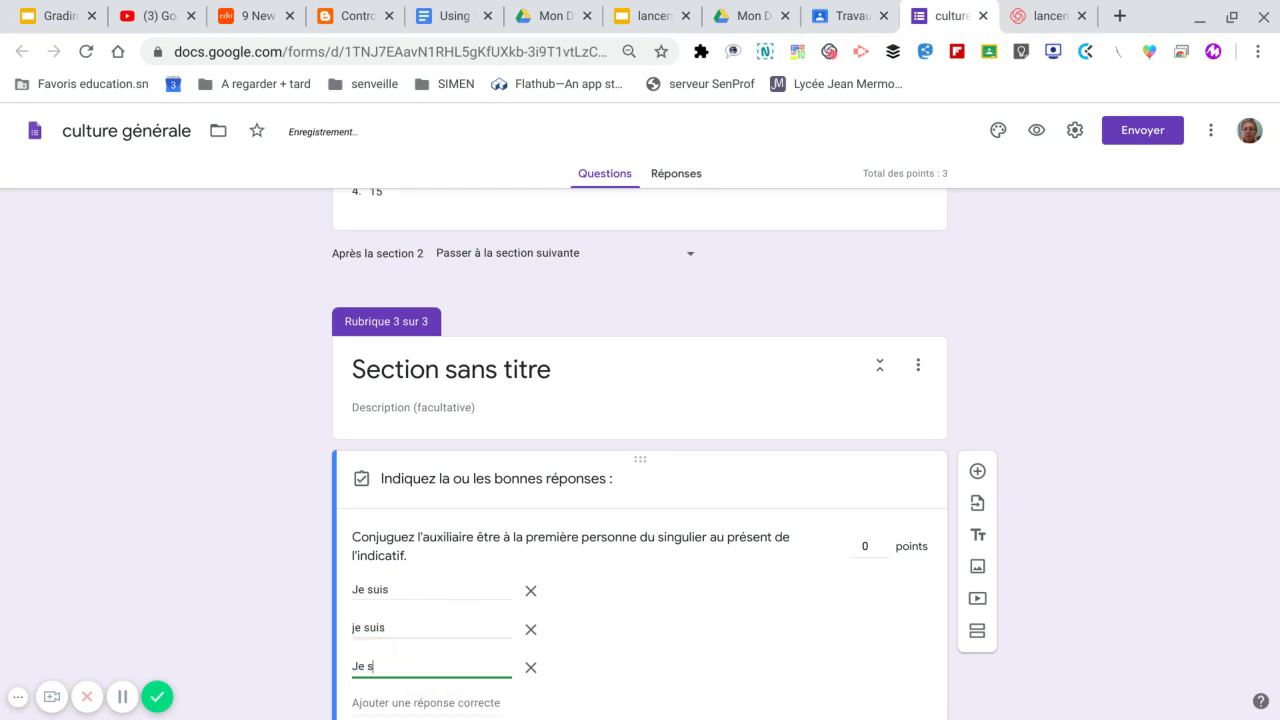
{"action": "type", "text": "uis."}
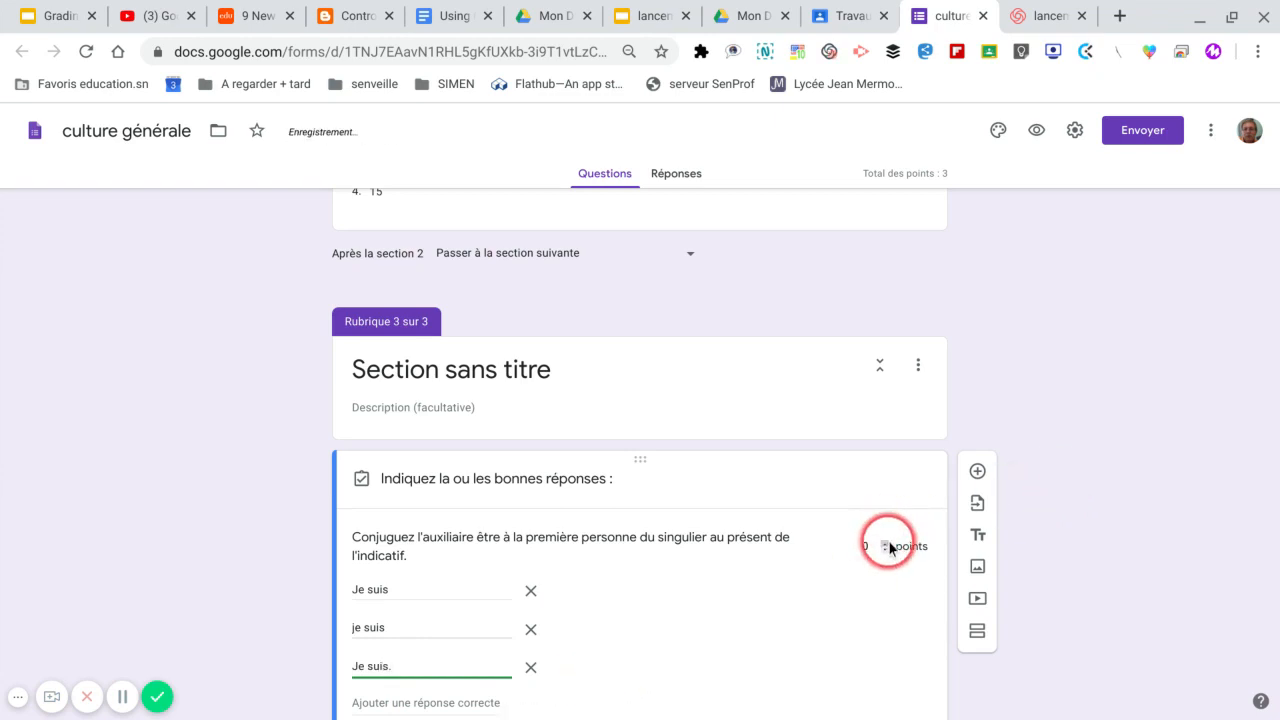
Make the conjugation question worth 2 points, finish its answer key, and mark the question as required
{"action": "left_click", "coordinate": [887, 542]}
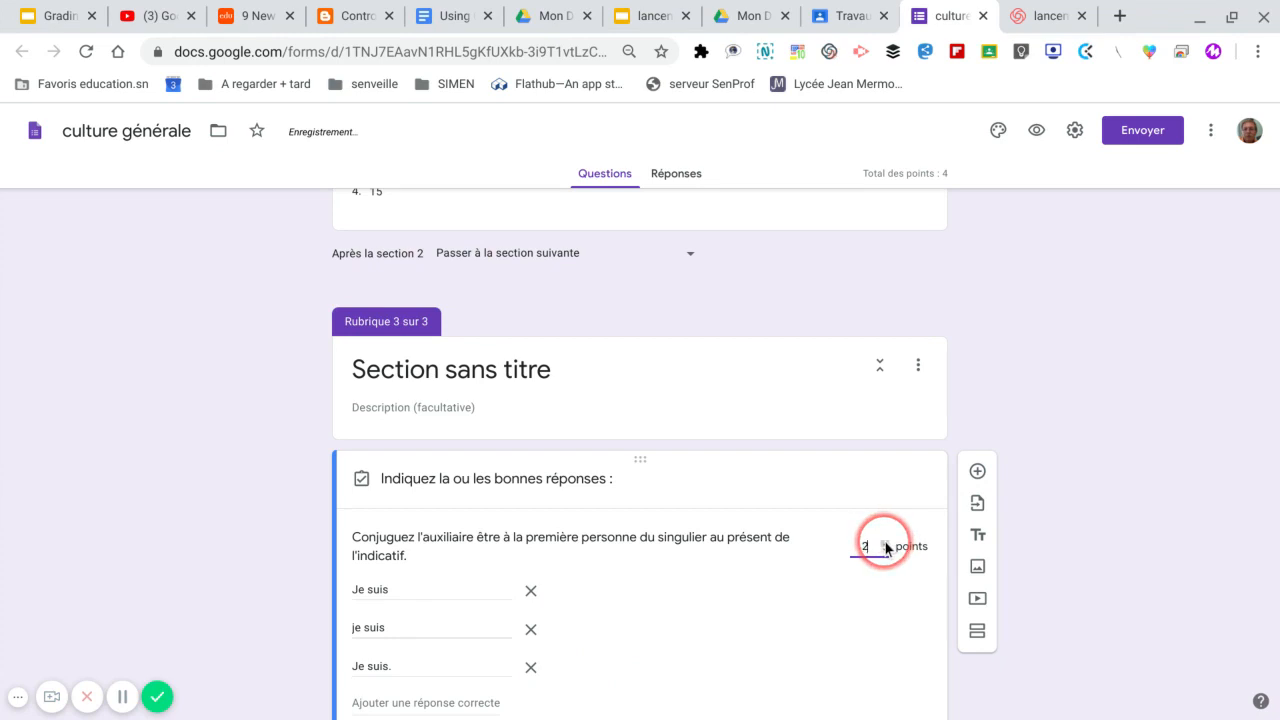
{"action": "scroll", "coordinate": [715, 565], "scroll_direction": "down", "scroll_amount": 2}
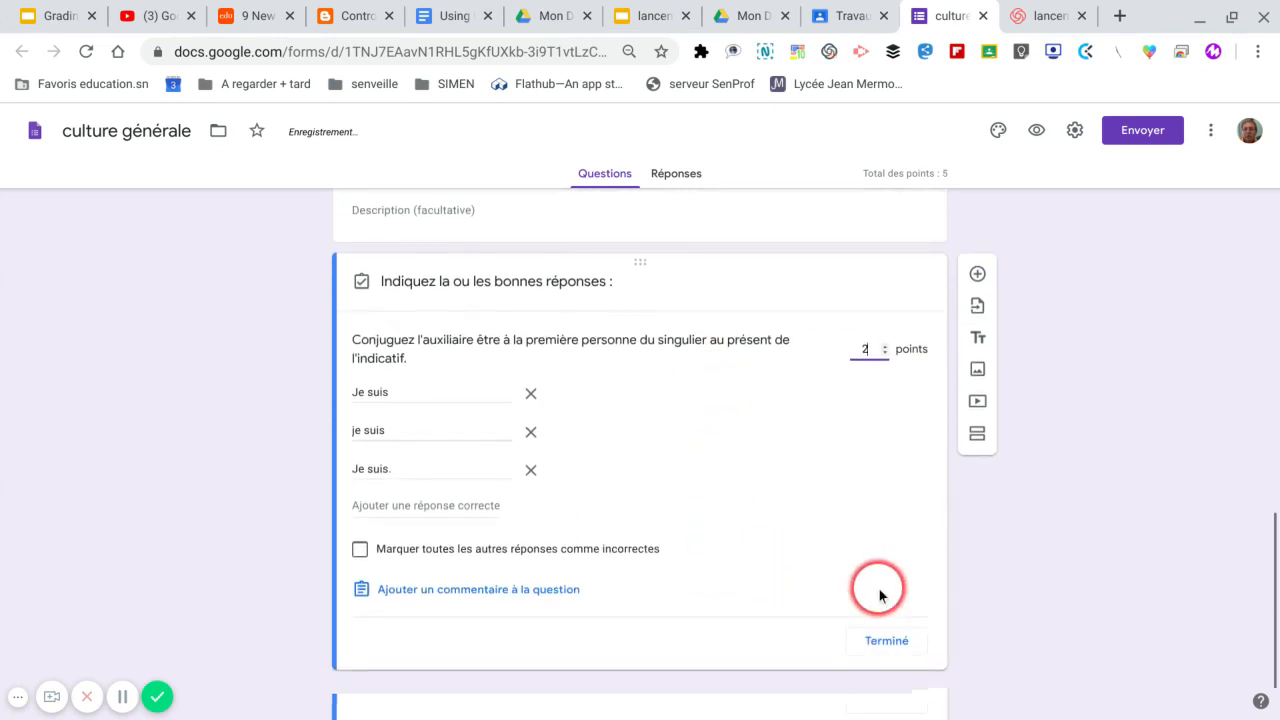
{"action": "left_click", "coordinate": [889, 638]}
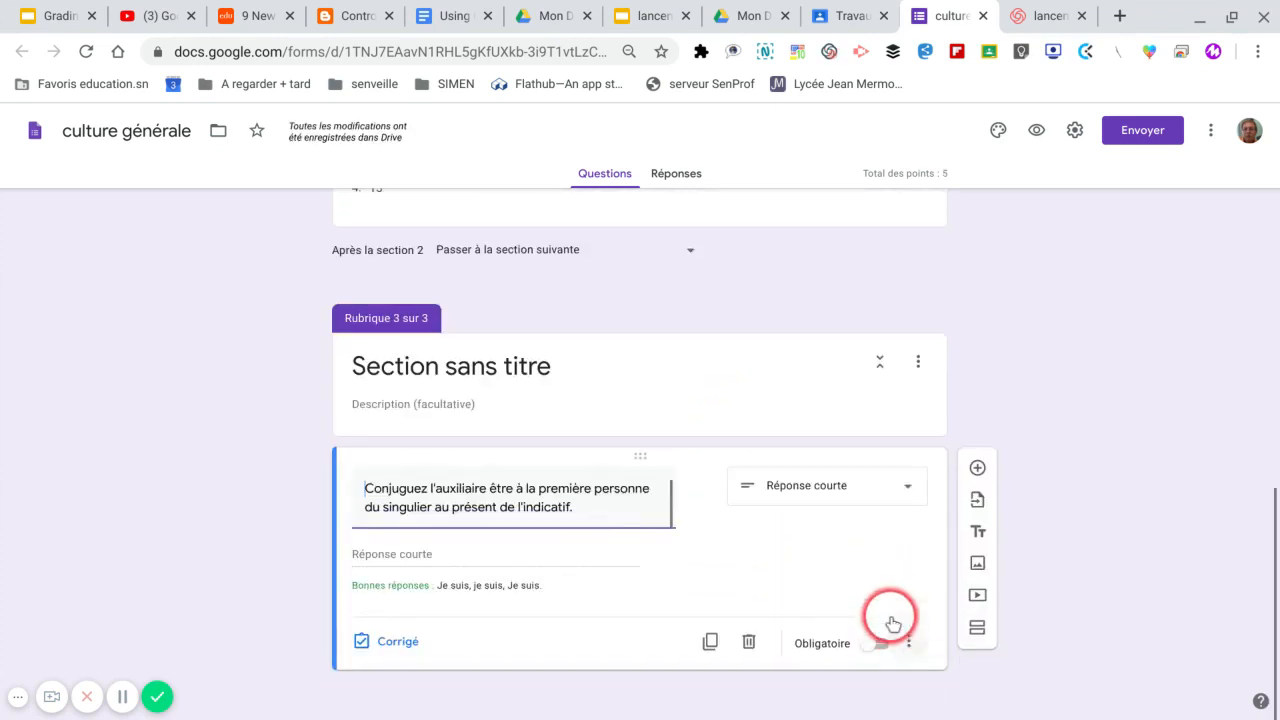
{"action": "left_click", "coordinate": [886, 645]}
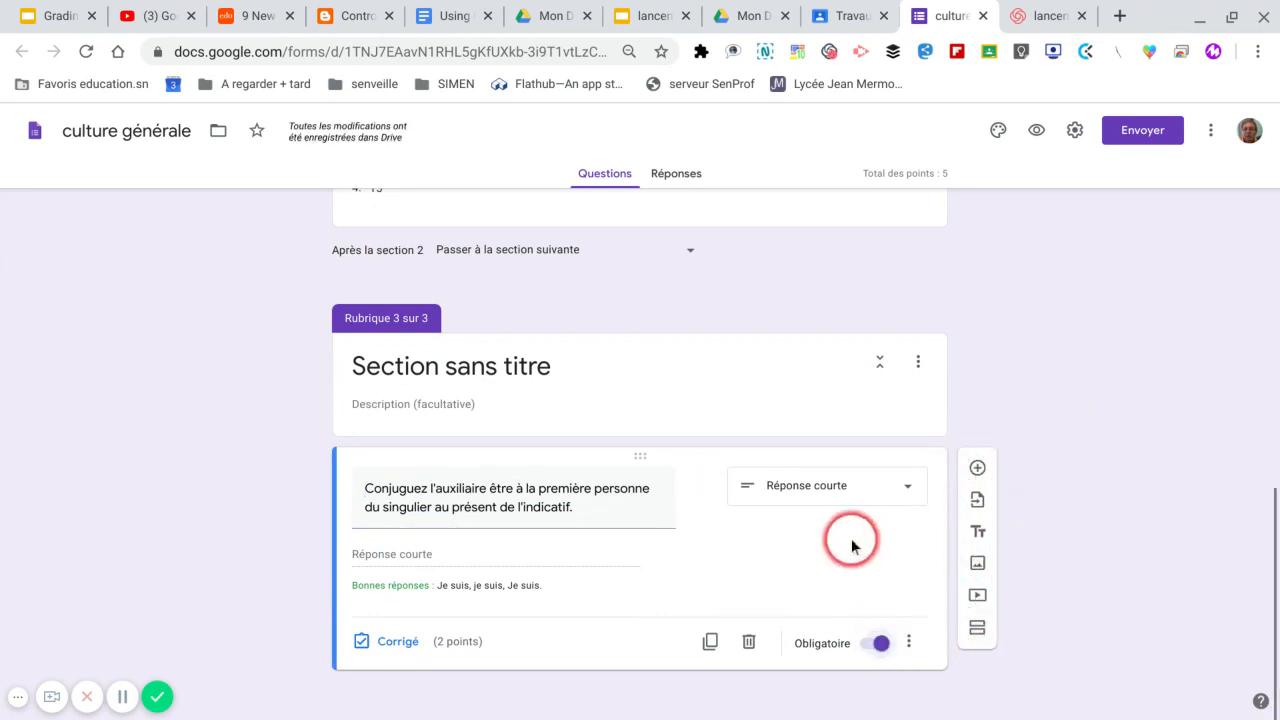
Add a question below the conjugation one with "Quel est le plus grand animal sur Terre?" copied from the Keep note
{"action": "left_click", "coordinate": [978, 469]}
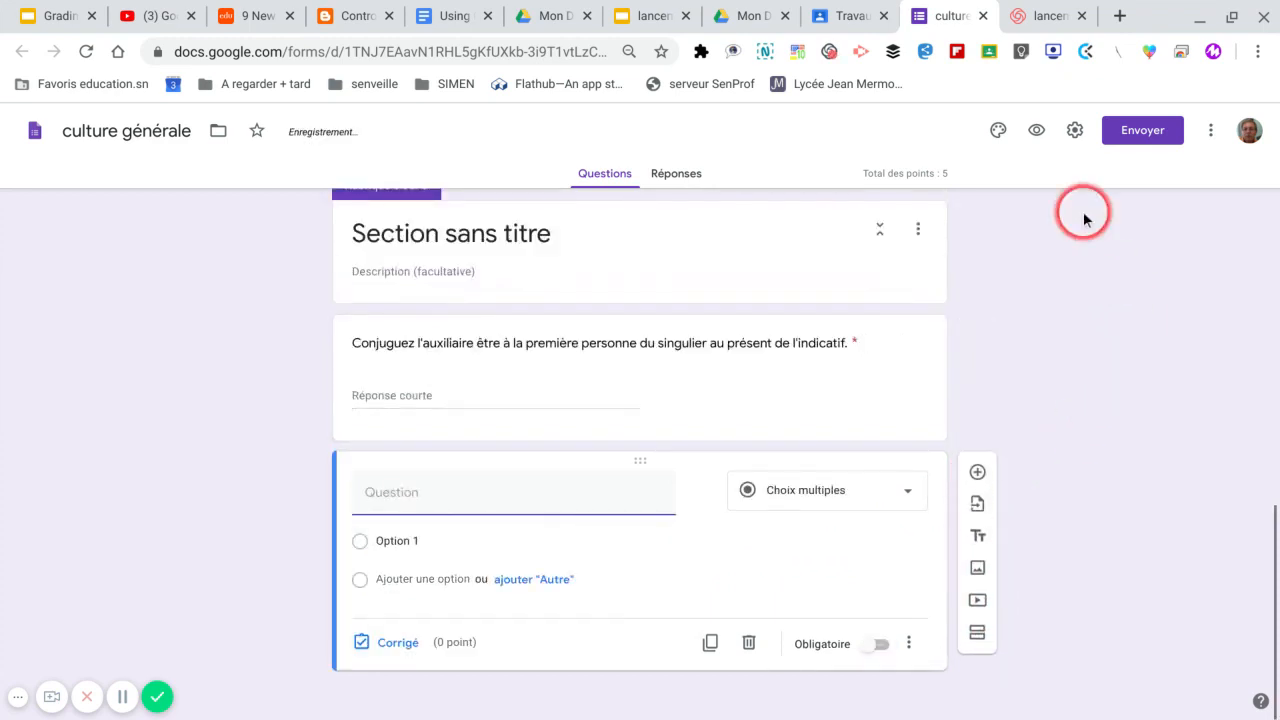
{"action": "mouse_move", "coordinate": [772, 700]}
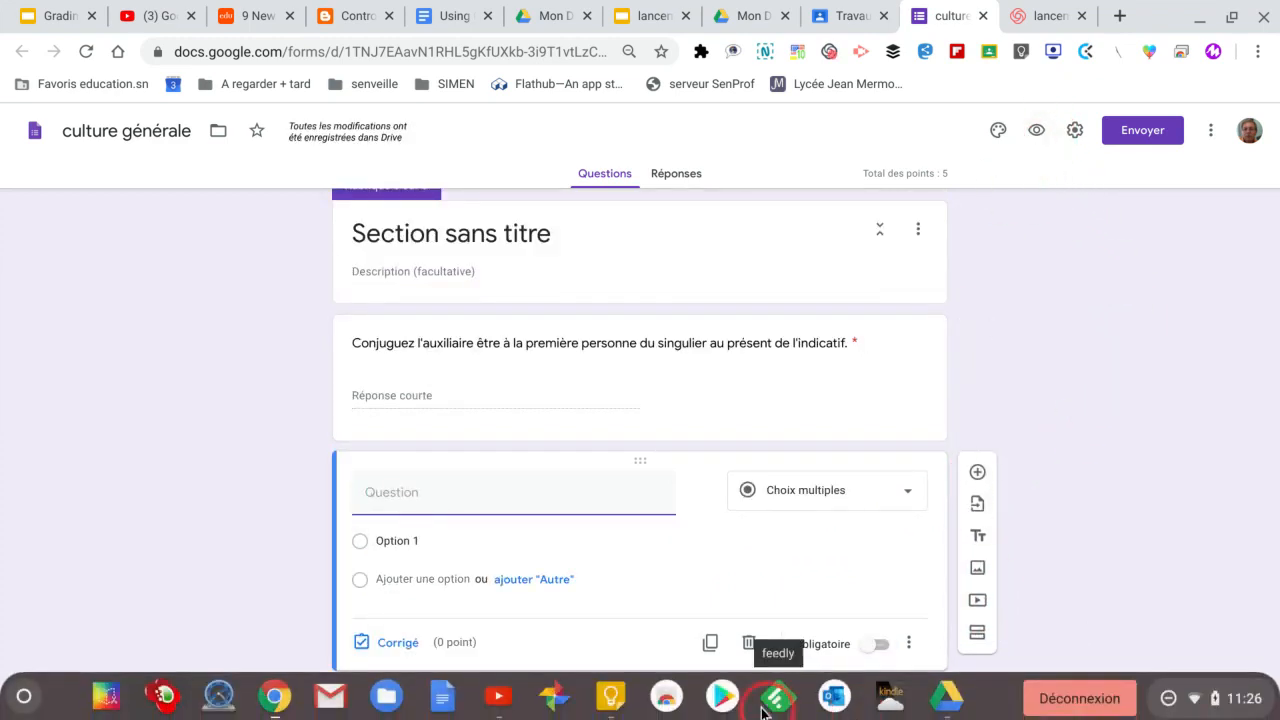
{"action": "left_click", "coordinate": [612, 697]}
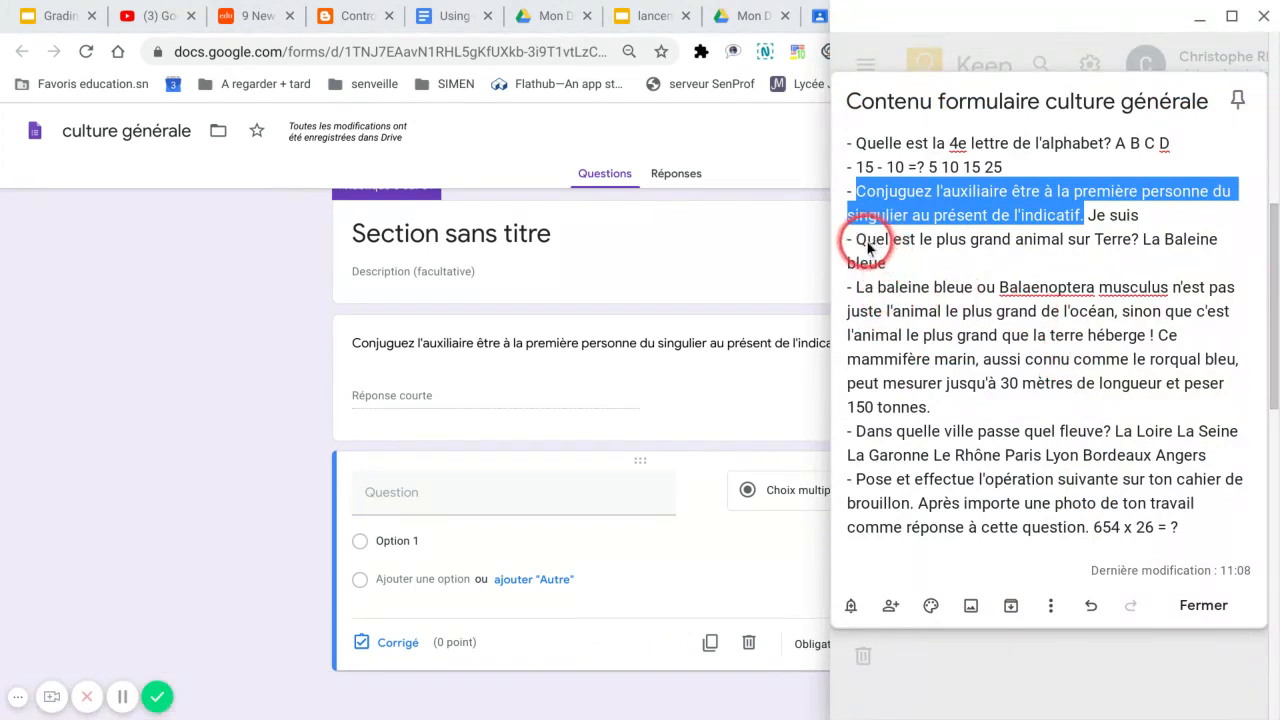
{"action": "left_click_drag", "start_coordinate": [856, 239], "coordinate": [1143, 243]}
{"action": "key", "text": "ctrl+c"}
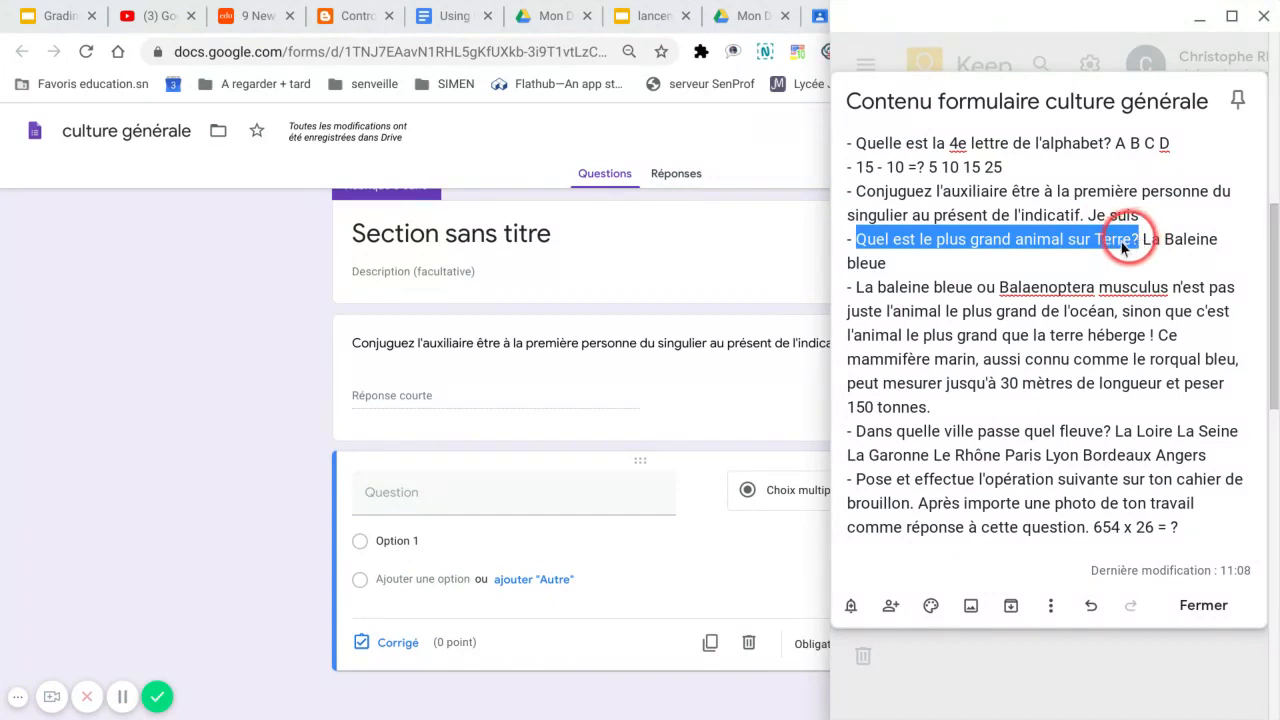
{"action": "left_click", "coordinate": [460, 495]}
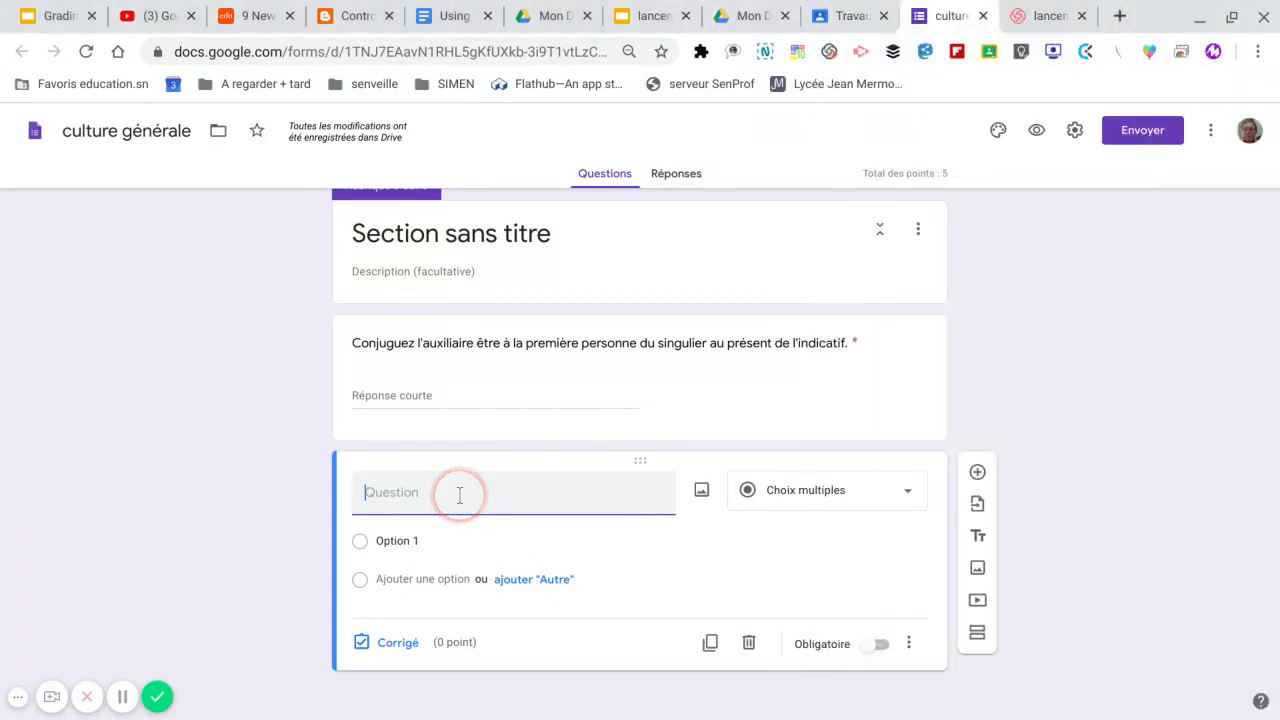
{"action": "key", "text": "ctrl+v"}
Give the largest-animal question the options "La baleine bleue", "L'éléphant", "La girafe" and "L'ours polaire"
{"action": "left_click", "coordinate": [438, 533]}
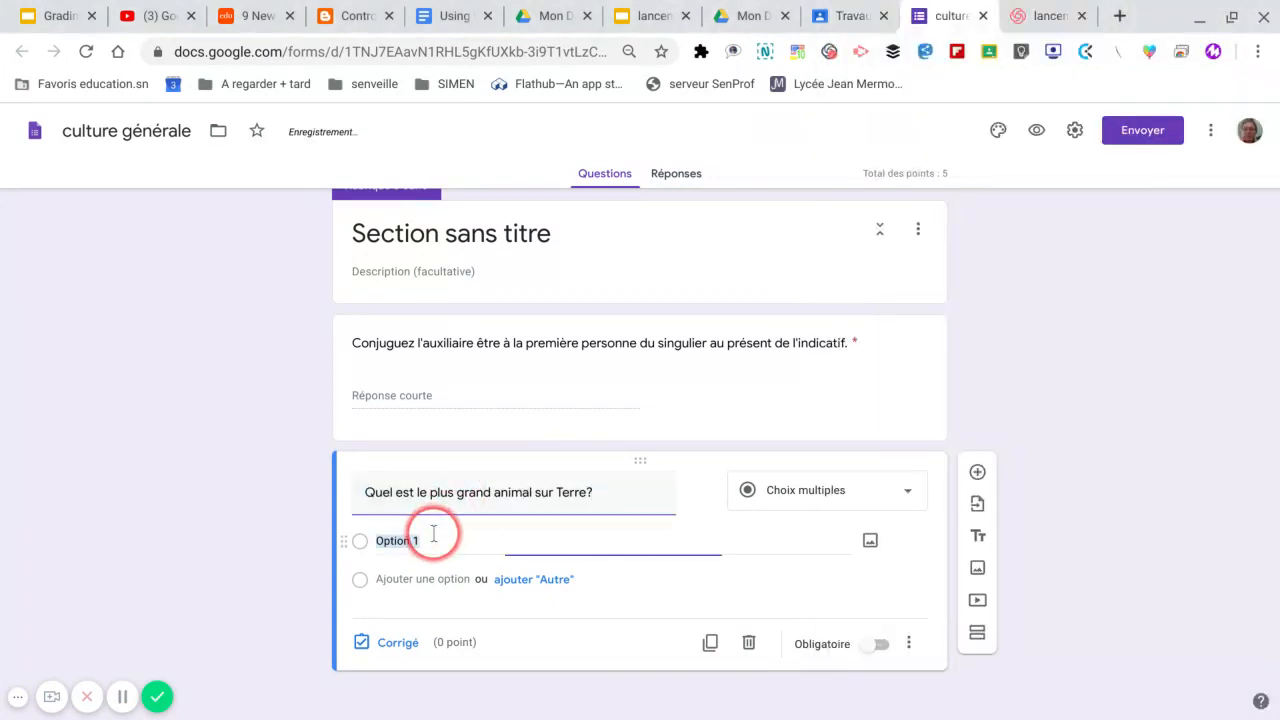
{"action": "type", "text": "La b"}
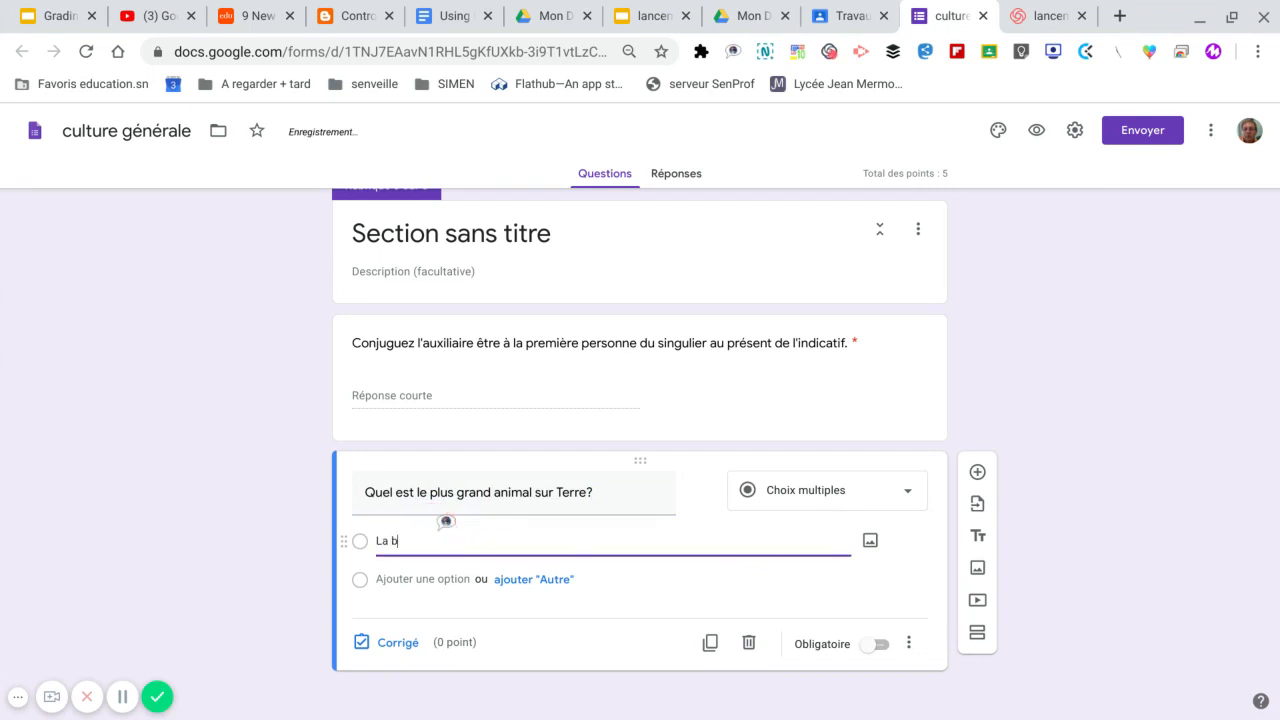
{"action": "type", "text": "aleine bleue"}
{"action": "left_click", "coordinate": [430, 587]}
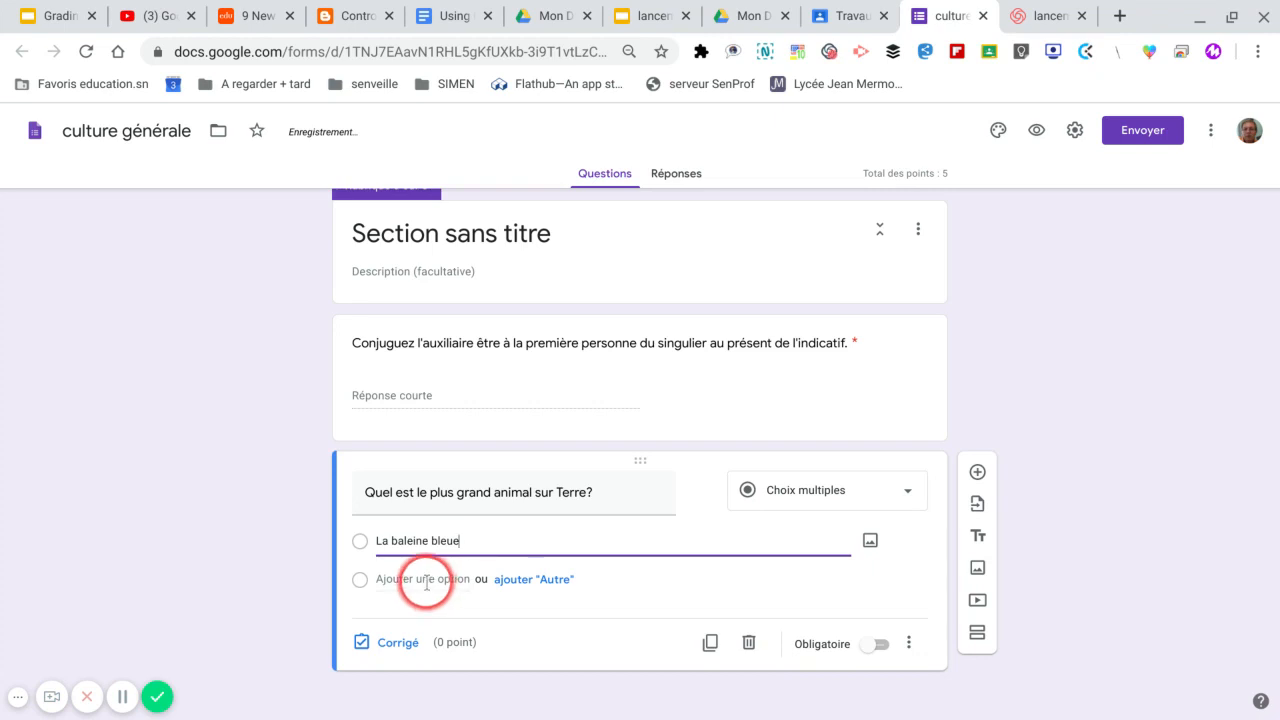
{"action": "type", "text": "L'é"}
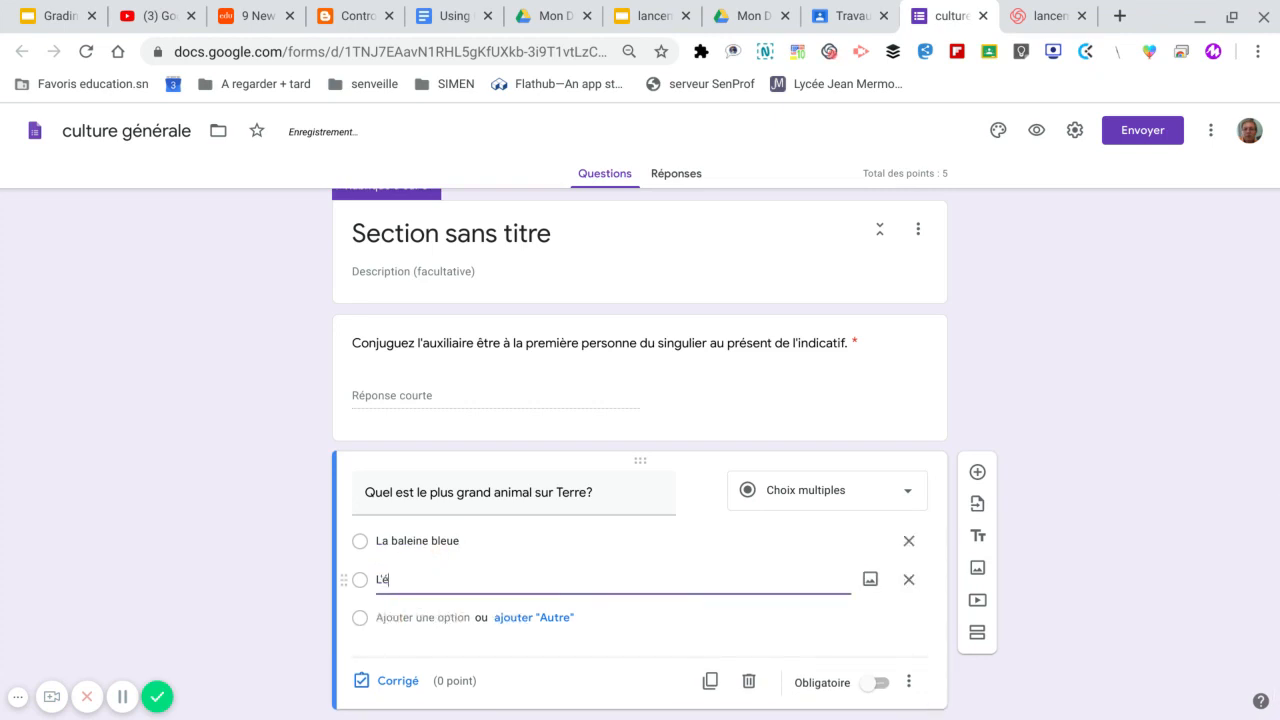
{"action": "type", "text": "léphant"}
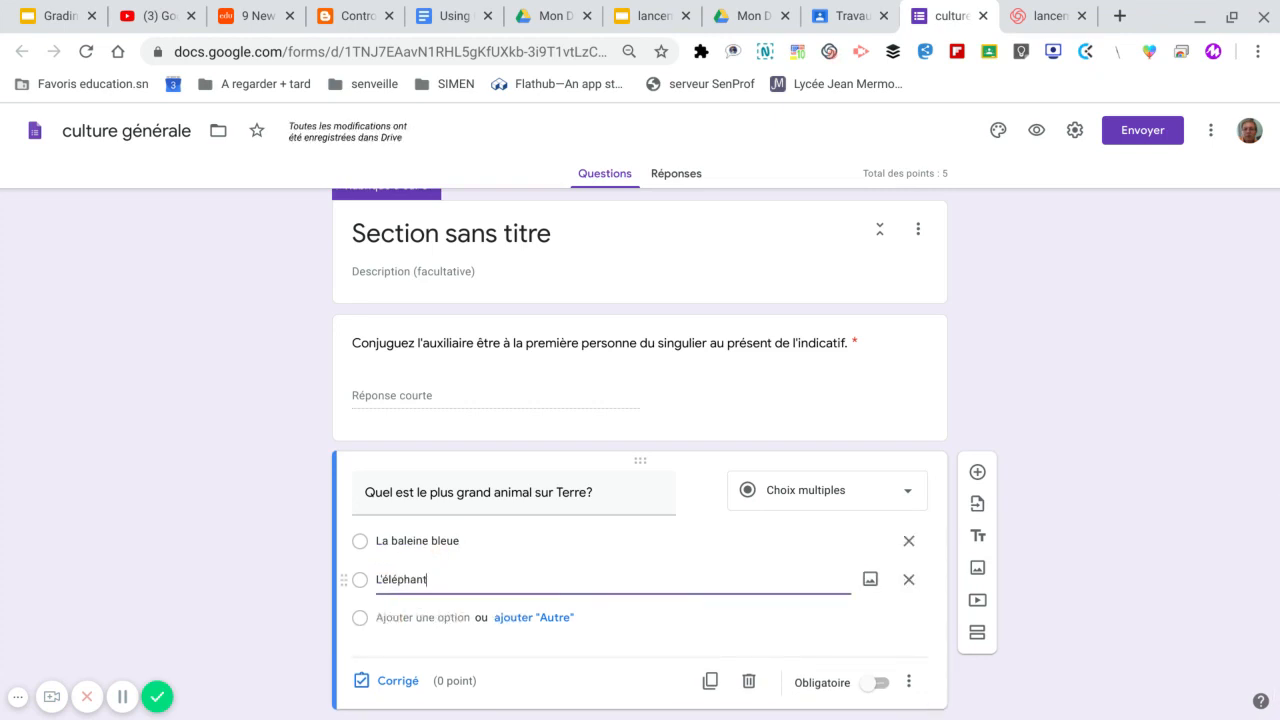
{"action": "left_click", "coordinate": [400, 617]}
{"action": "type", "text": "La"}
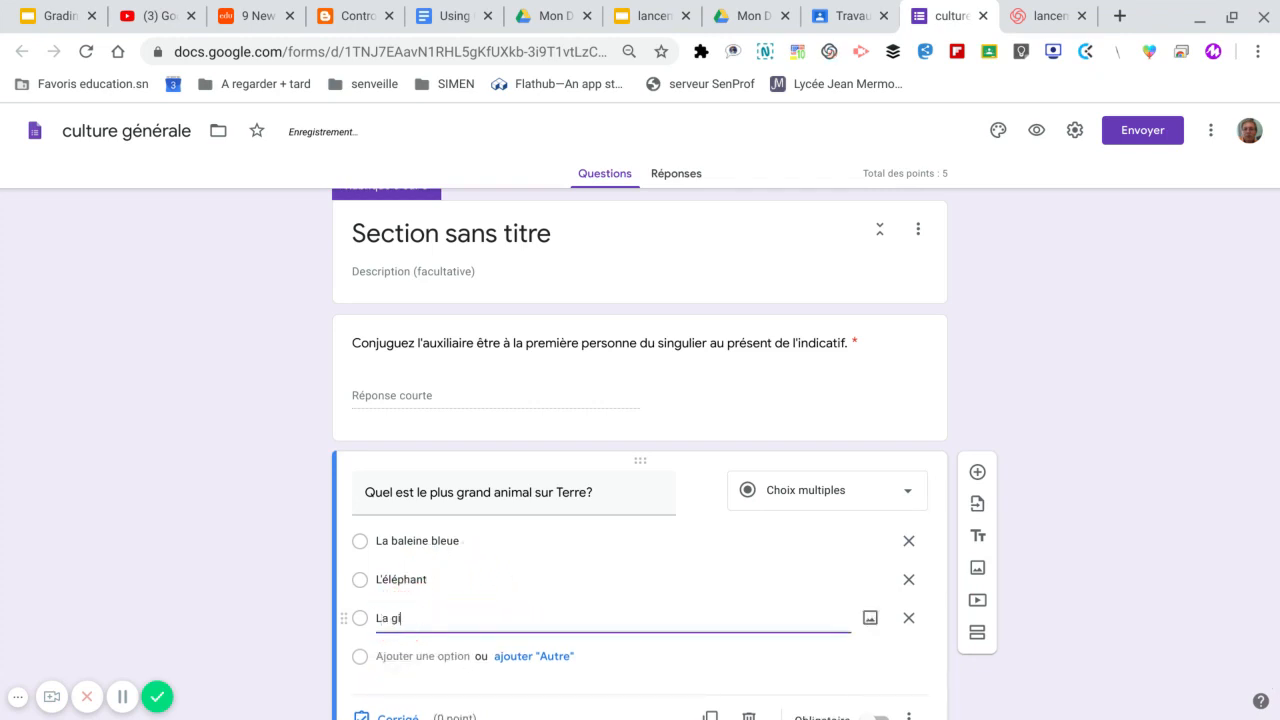
{"action": "type", "text": " girafe"}
{"action": "left_click", "coordinate": [459, 655]}
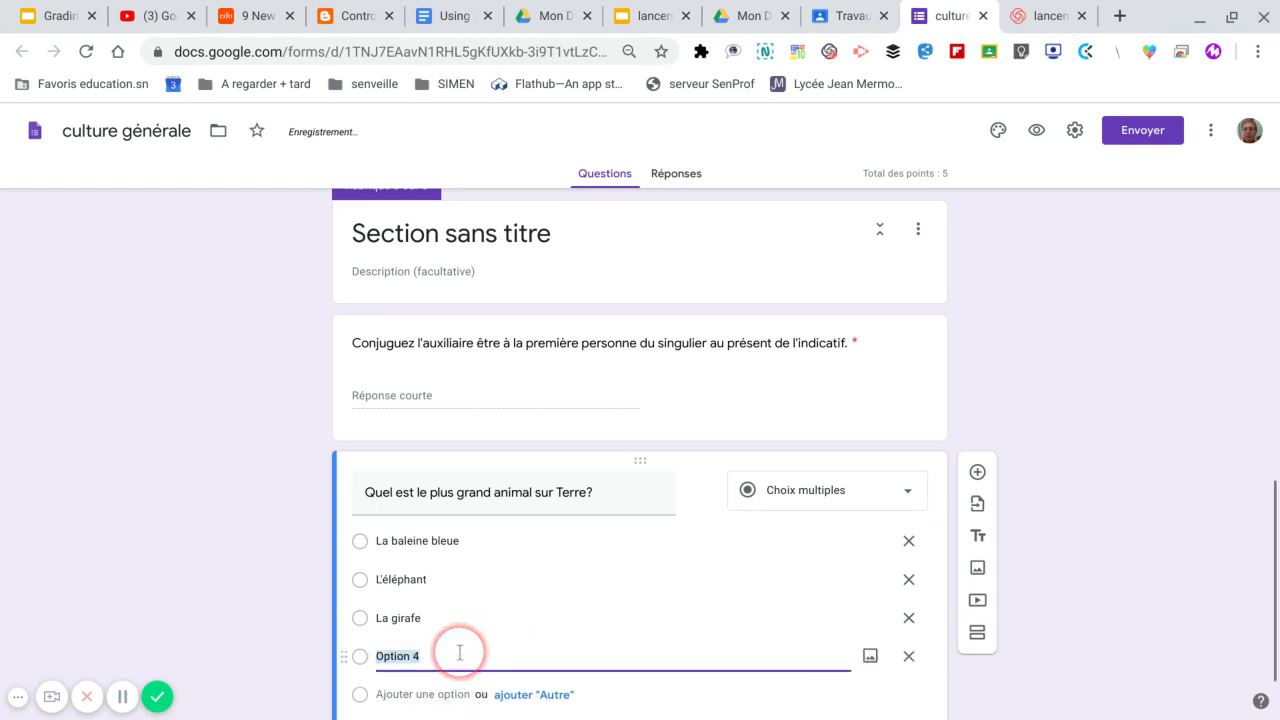
{"action": "type", "text": "laire"}
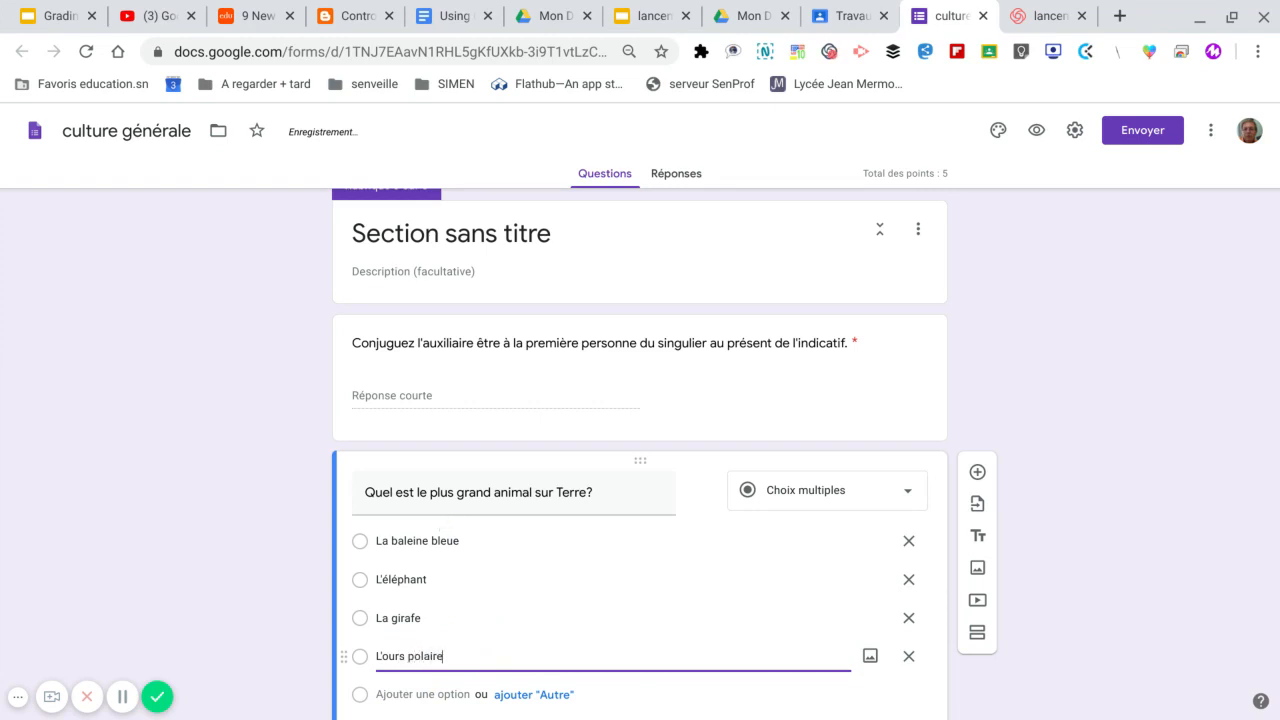
{"action": "left_click", "coordinate": [639, 570]}
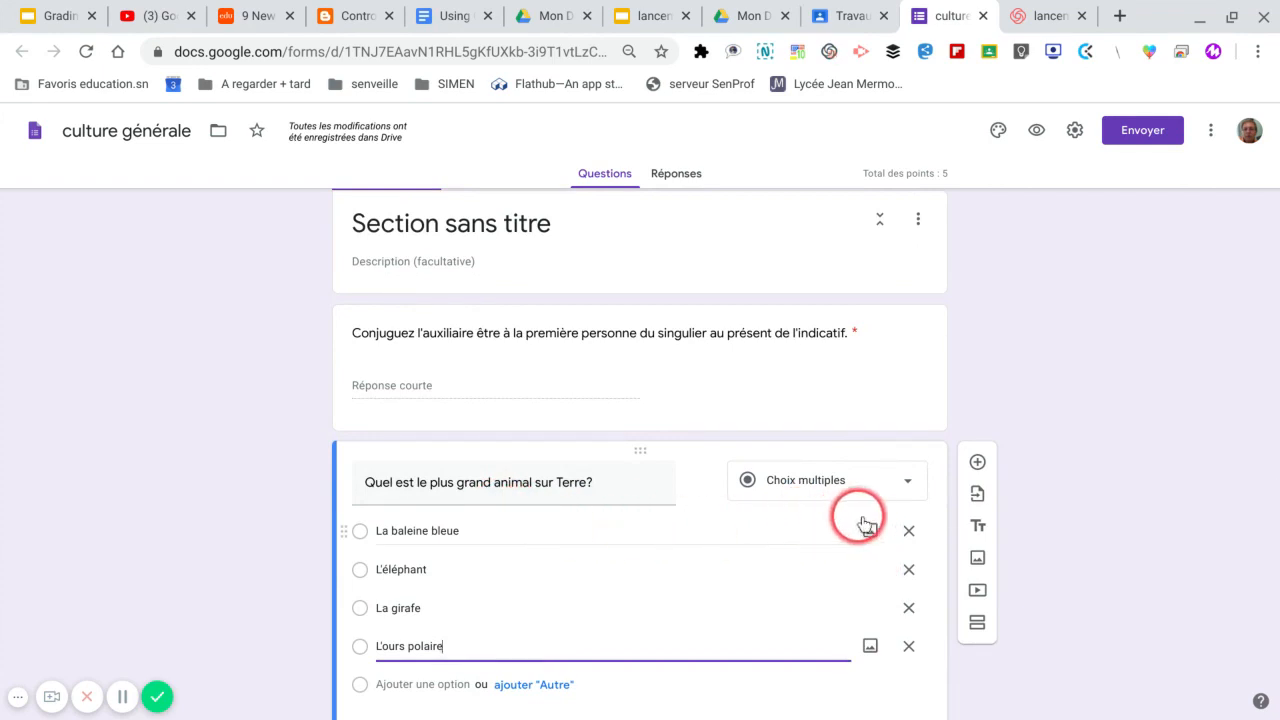
Illustrate the option "La baleine bleue" with the underwater whale picture from a Google image search for "baleine bleue"
{"action": "mouse_move", "coordinate": [657, 480]}
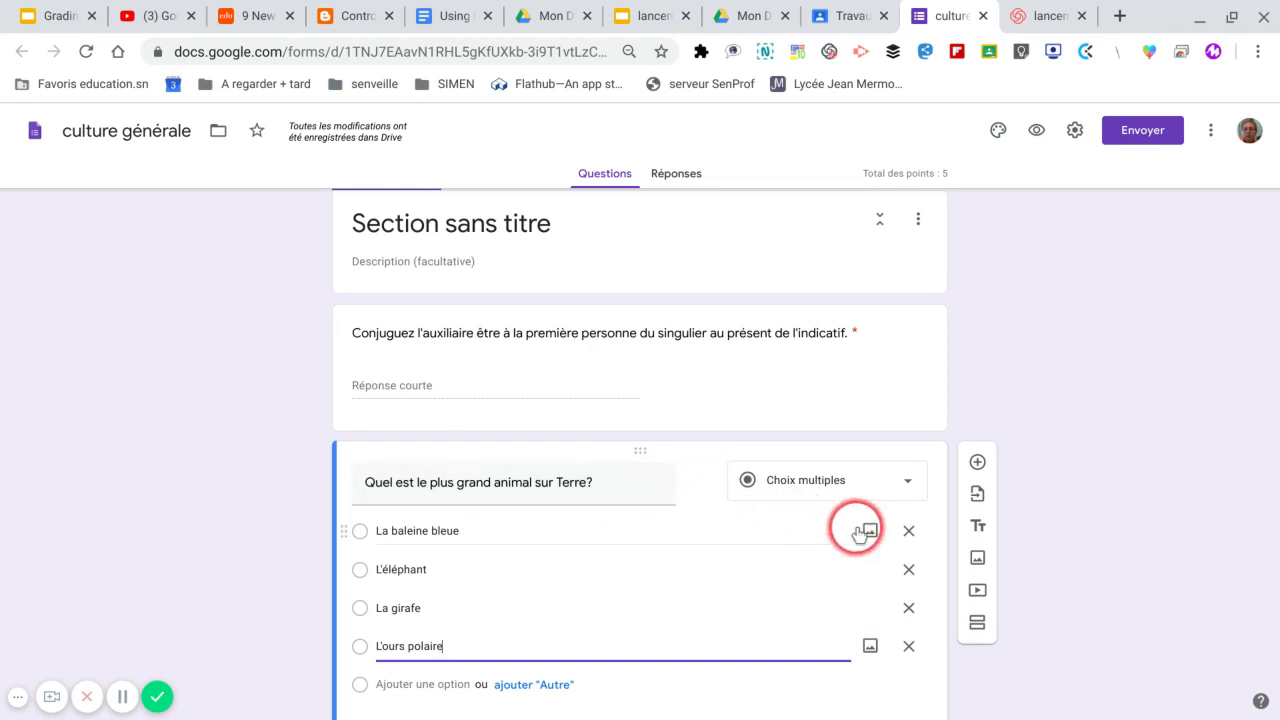
{"action": "left_click", "coordinate": [869, 531]}
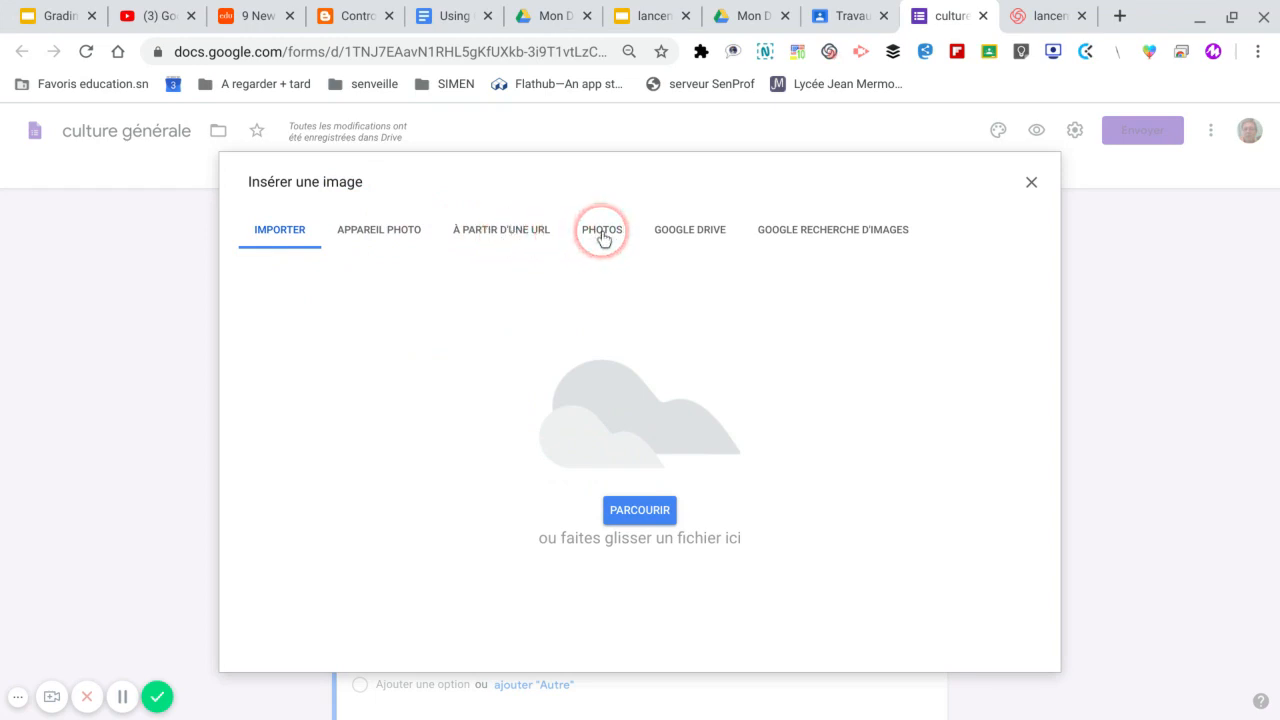
{"action": "left_click", "coordinate": [797, 232]}
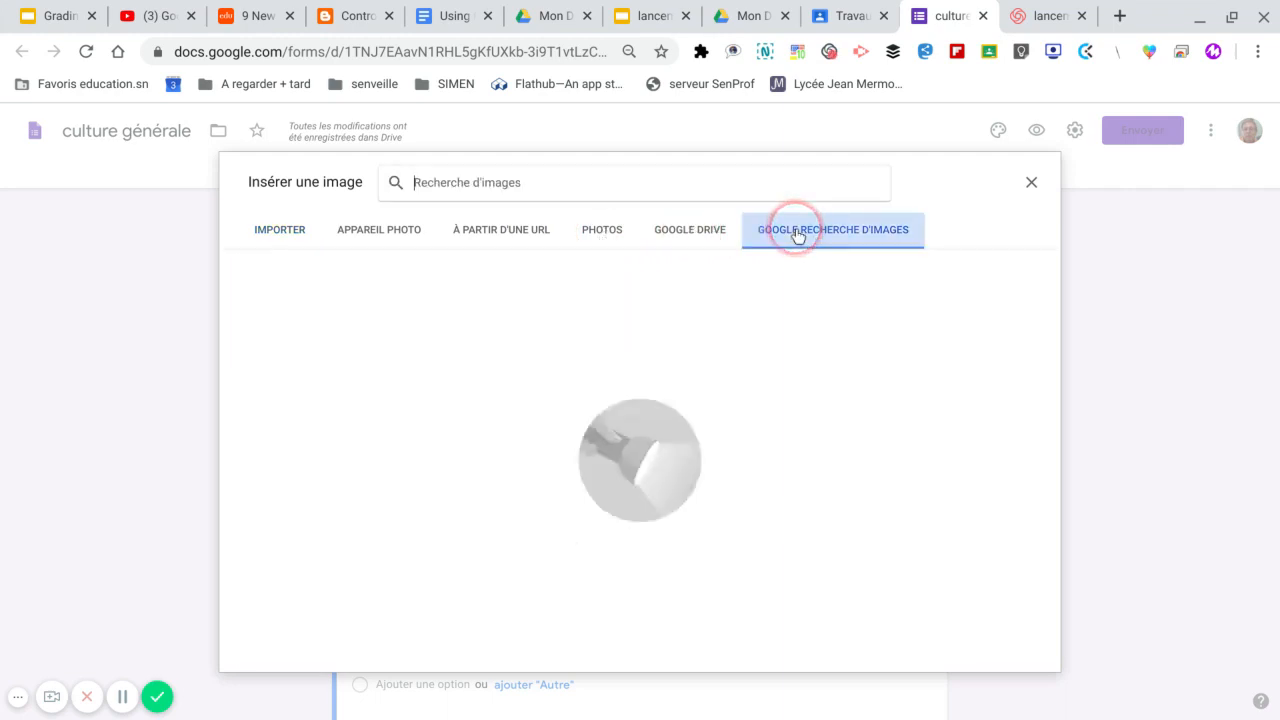
{"action": "left_click", "coordinate": [565, 181]}
{"action": "type", "text": "bale"}
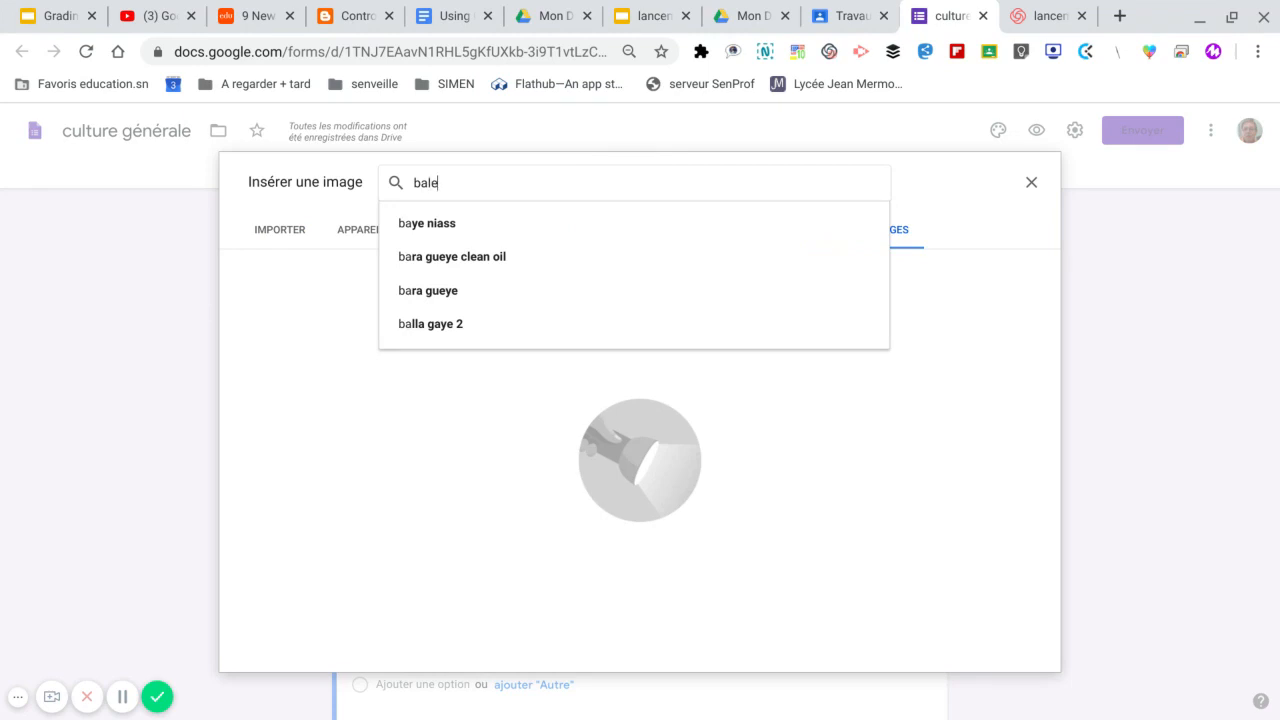
{"action": "type", "text": "ine"}
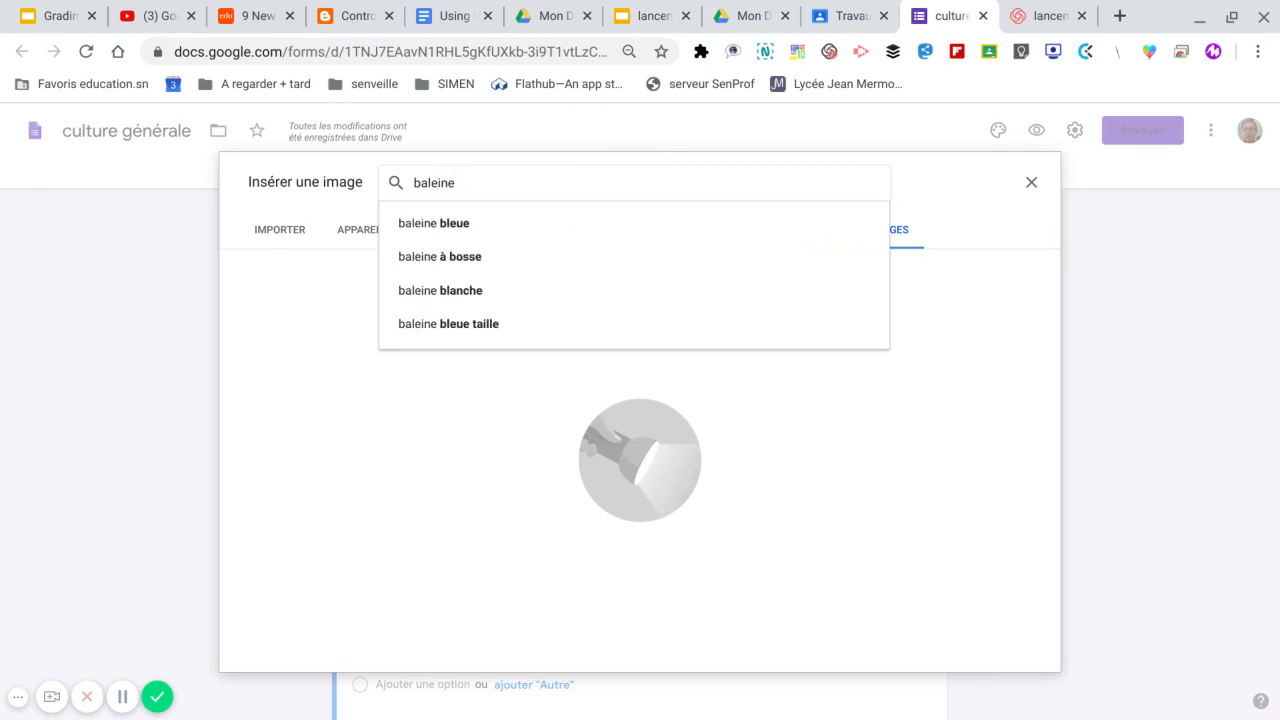
{"action": "left_click", "coordinate": [586, 226]}
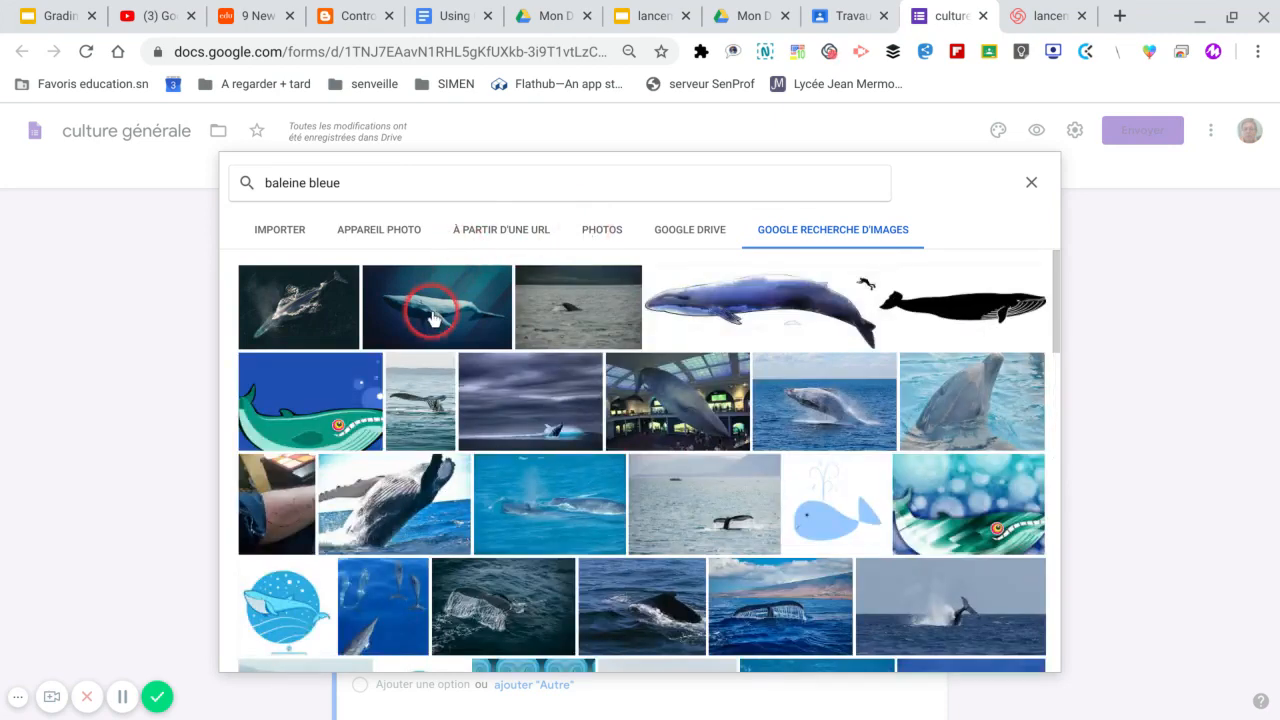
{"action": "left_click", "coordinate": [433, 318]}
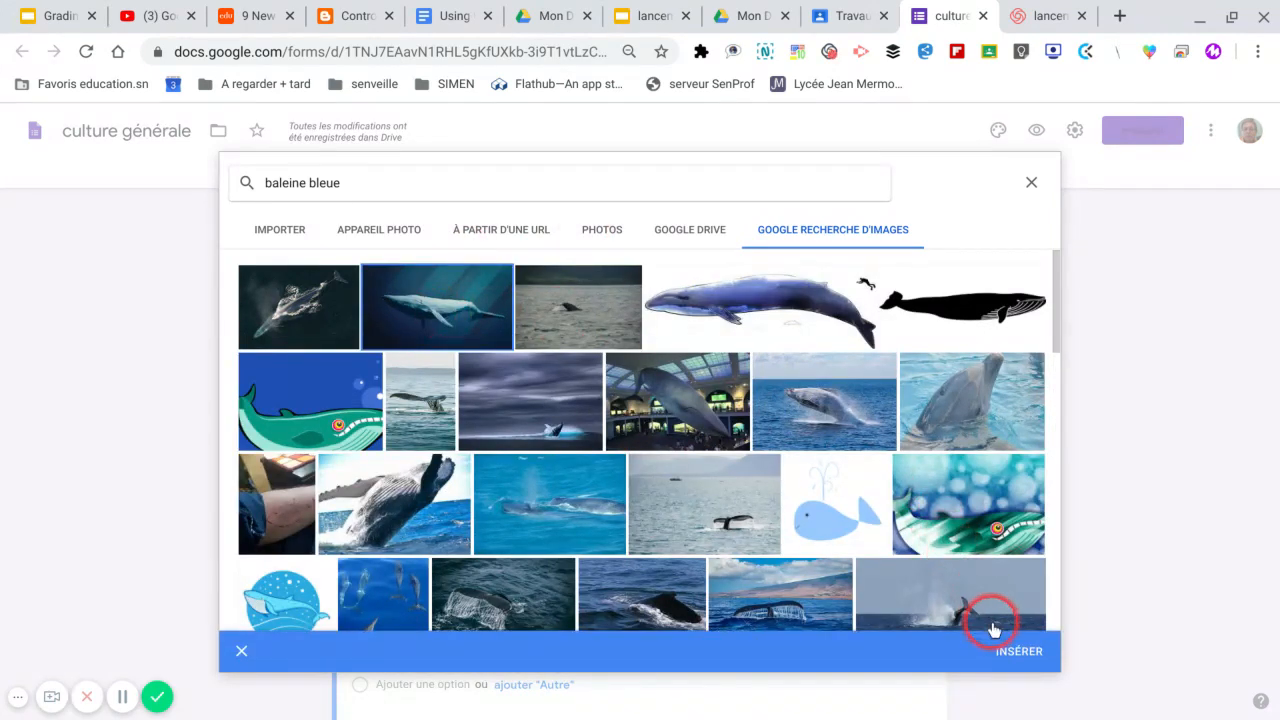
{"action": "left_click", "coordinate": [1019, 651]}
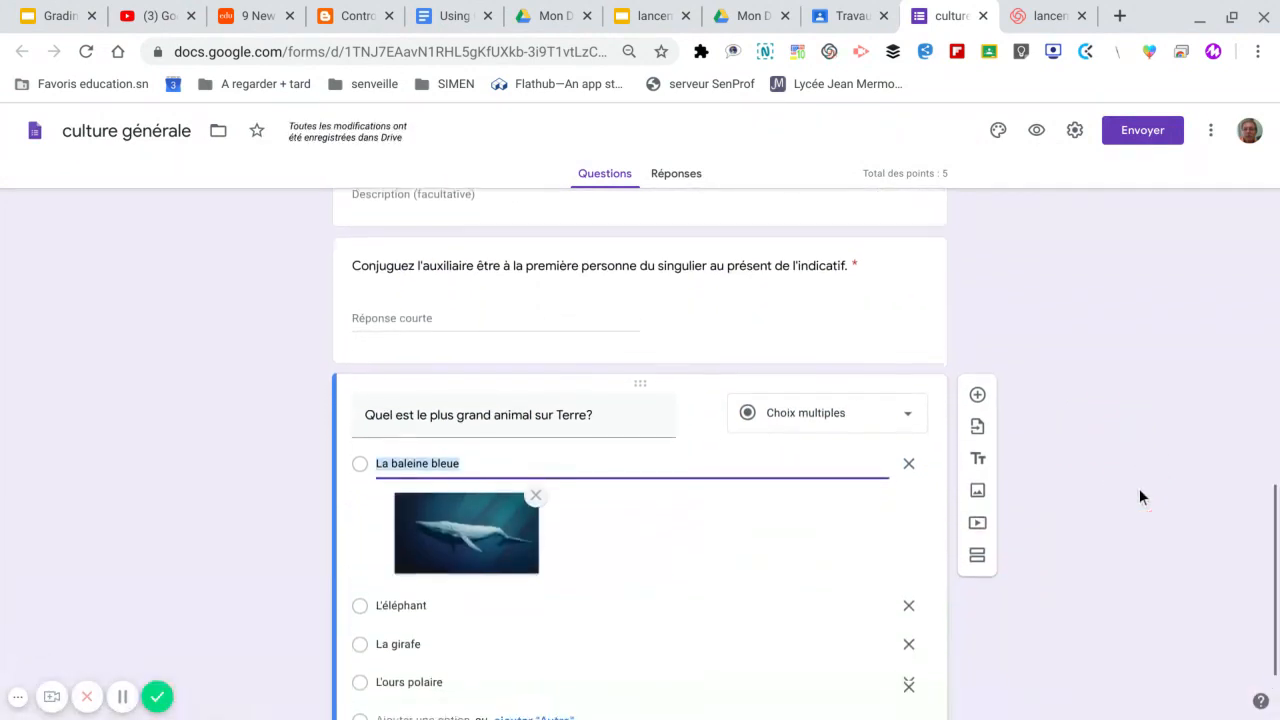
Mark the illustrated question "Quel est le plus grand animal sur Terre?" as required
{"action": "left_click", "coordinate": [123, 697]}
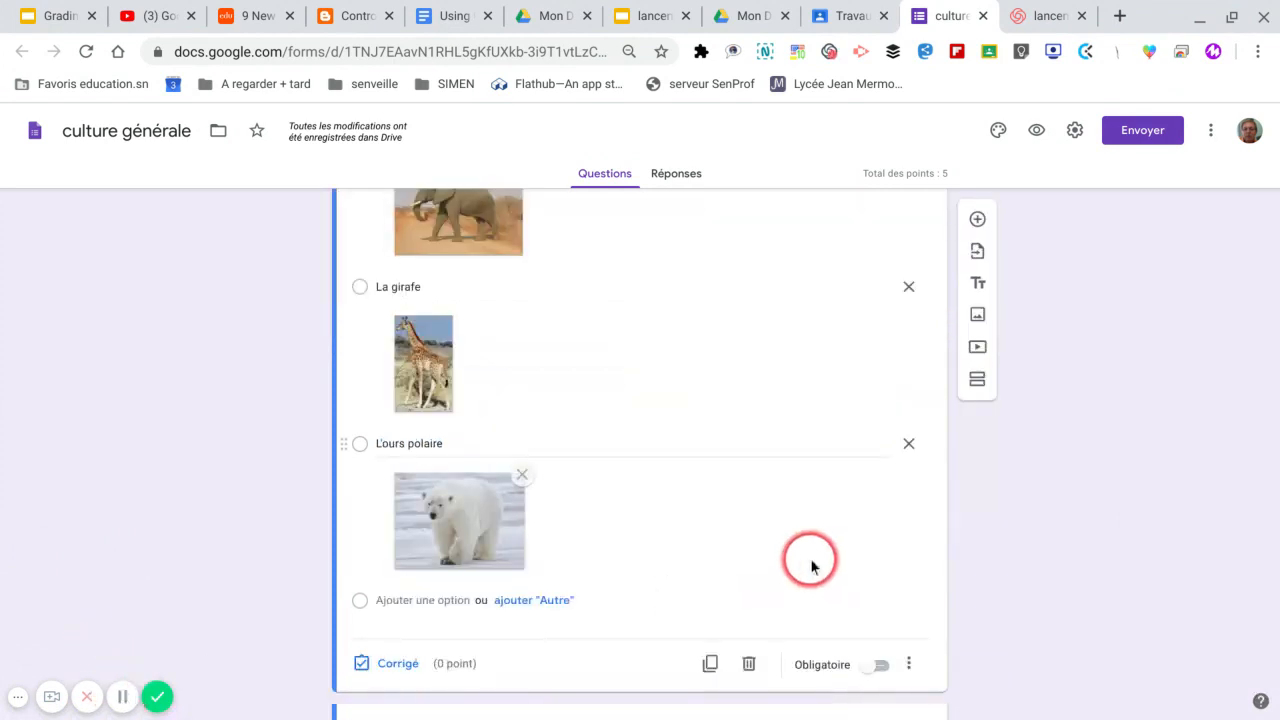
{"action": "scroll", "coordinate": [571, 486], "scroll_direction": "up", "scroll_amount": 3}
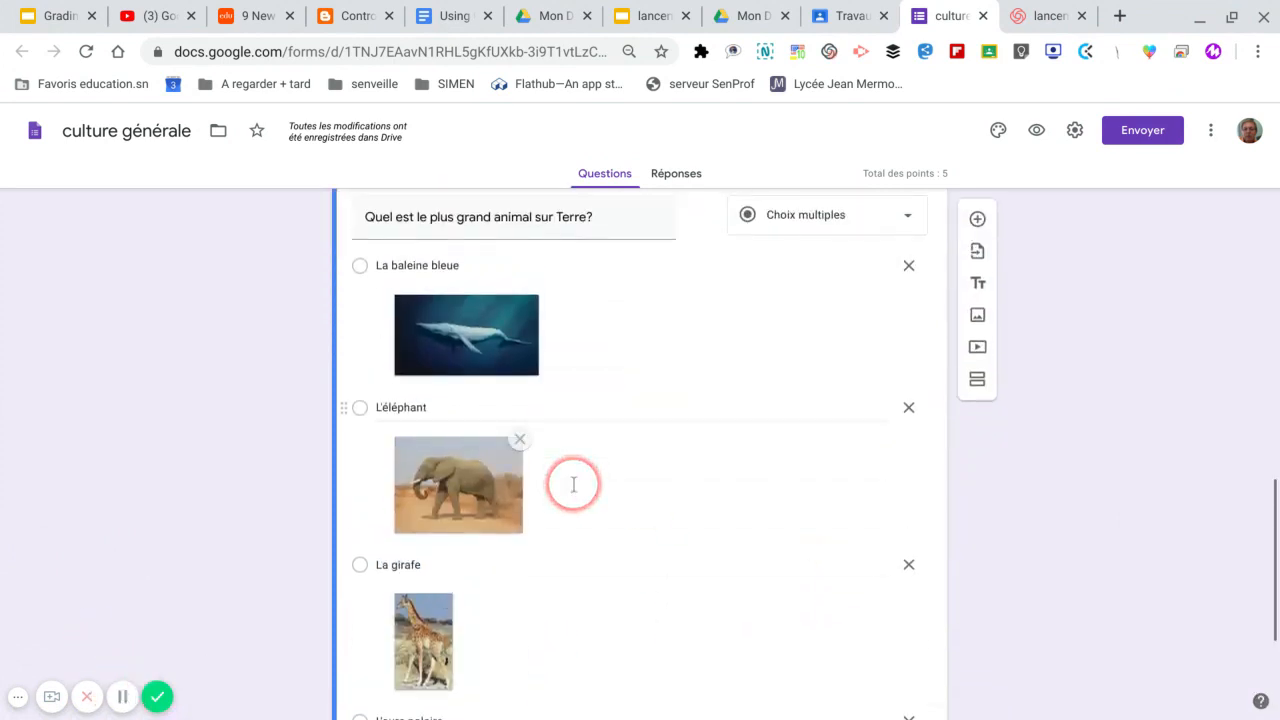
{"action": "scroll", "coordinate": [573, 484], "scroll_direction": "down", "scroll_amount": 3}
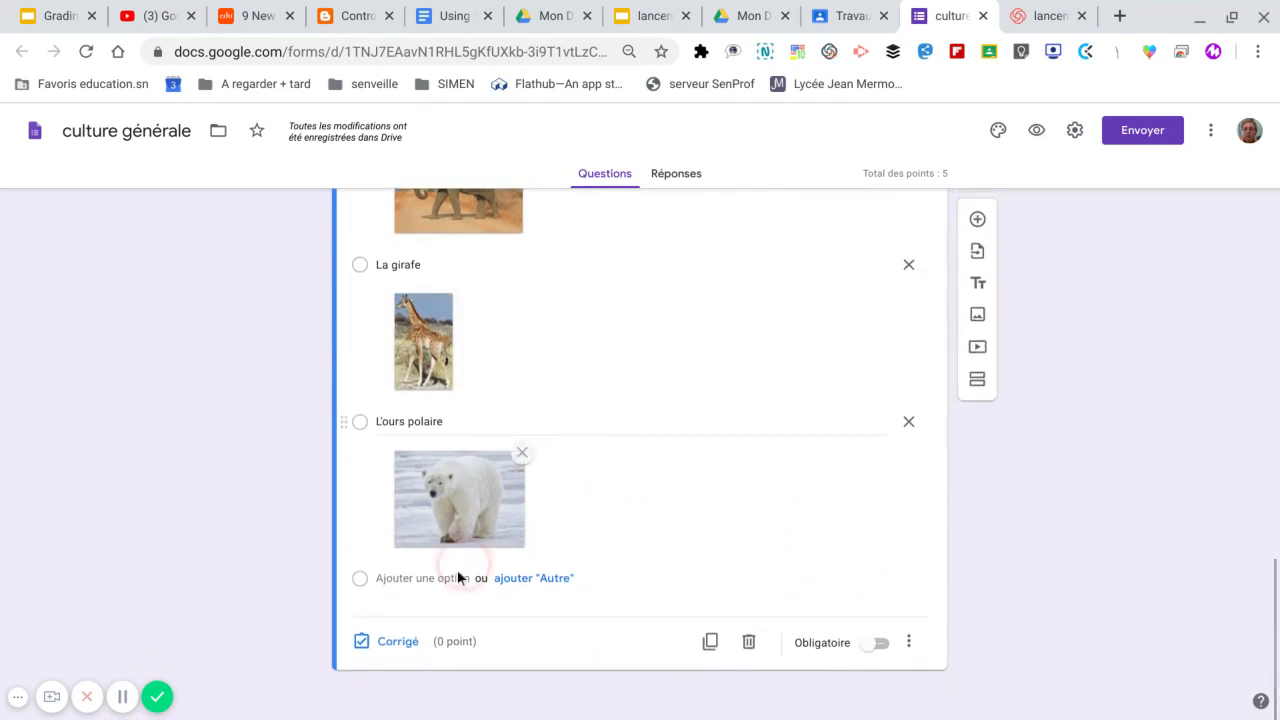
{"action": "left_click", "coordinate": [400, 641]}
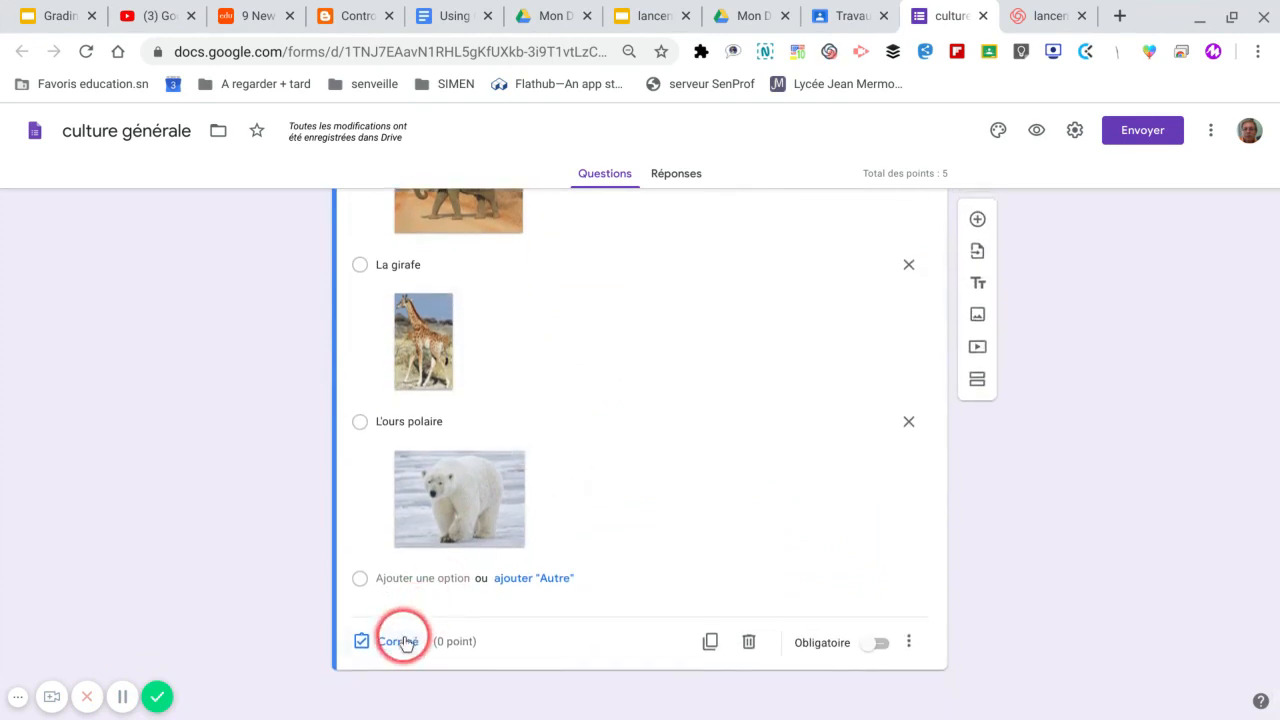
{"action": "left_click", "coordinate": [879, 645]}
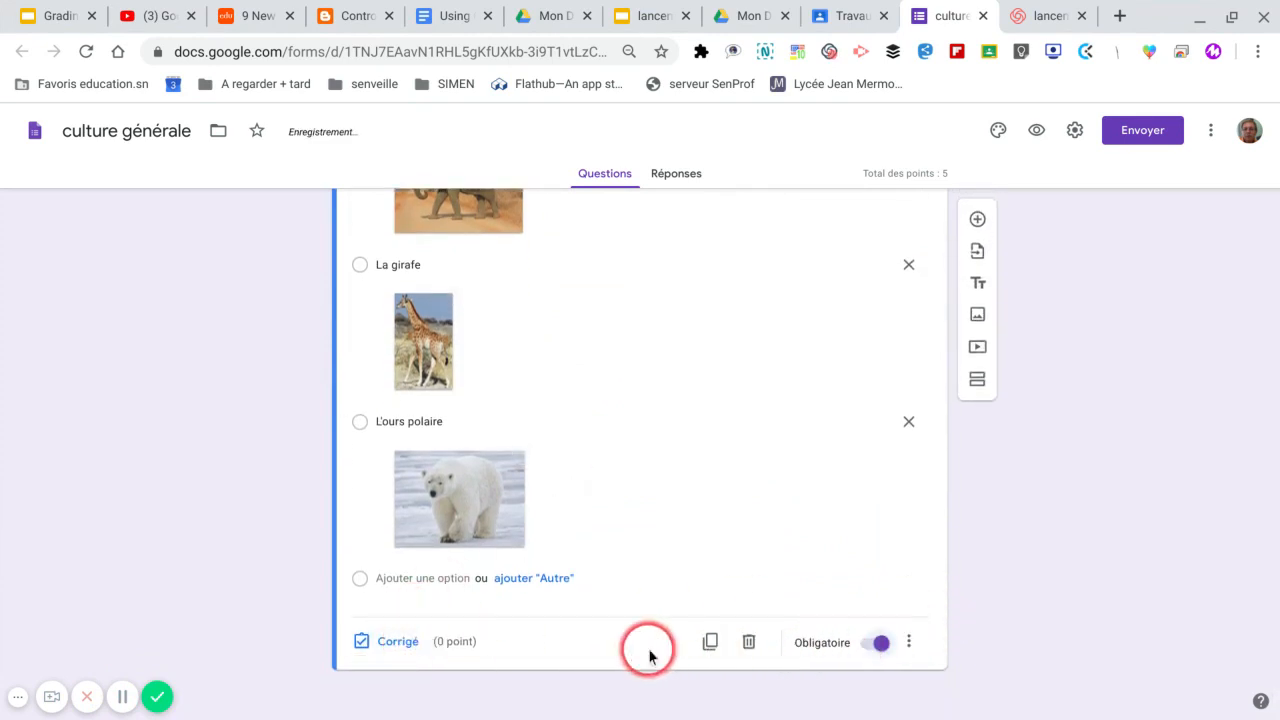
In the answer key of the largest-animal question, set "La baleine bleue" as the correct answer and the score to 2 points
{"action": "left_click", "coordinate": [382, 642]}
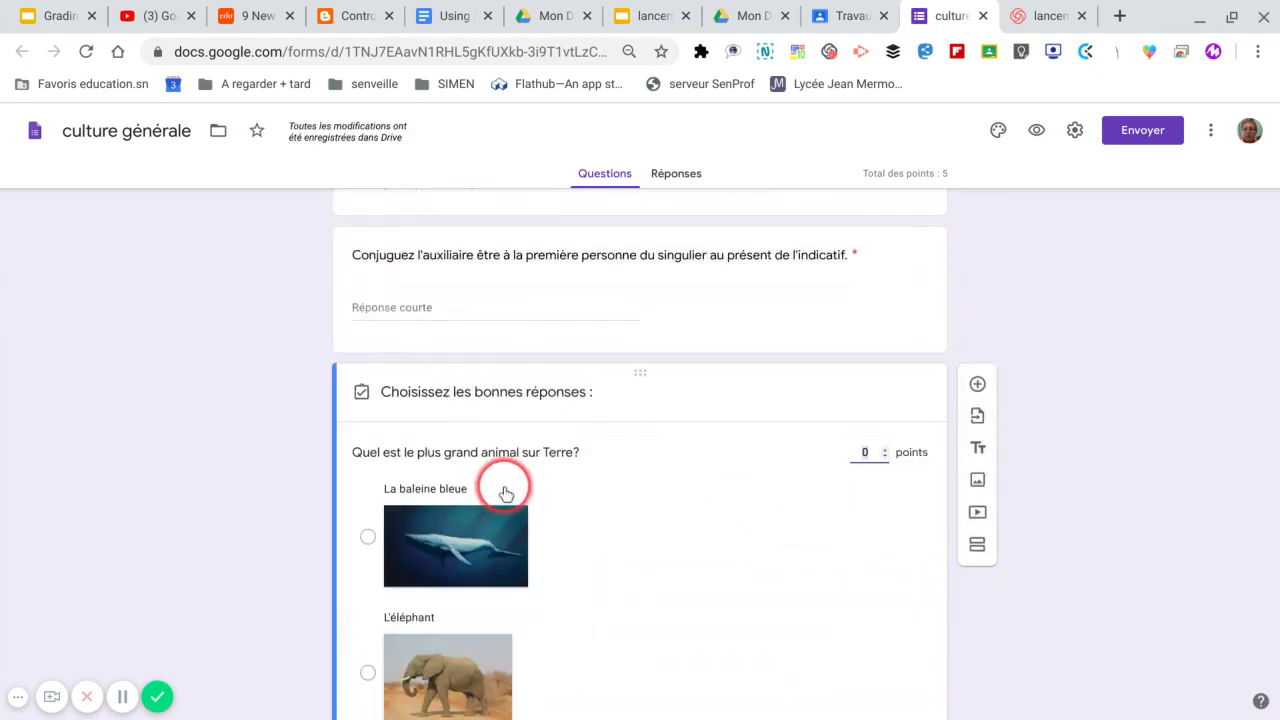
{"action": "left_click", "coordinate": [465, 494]}
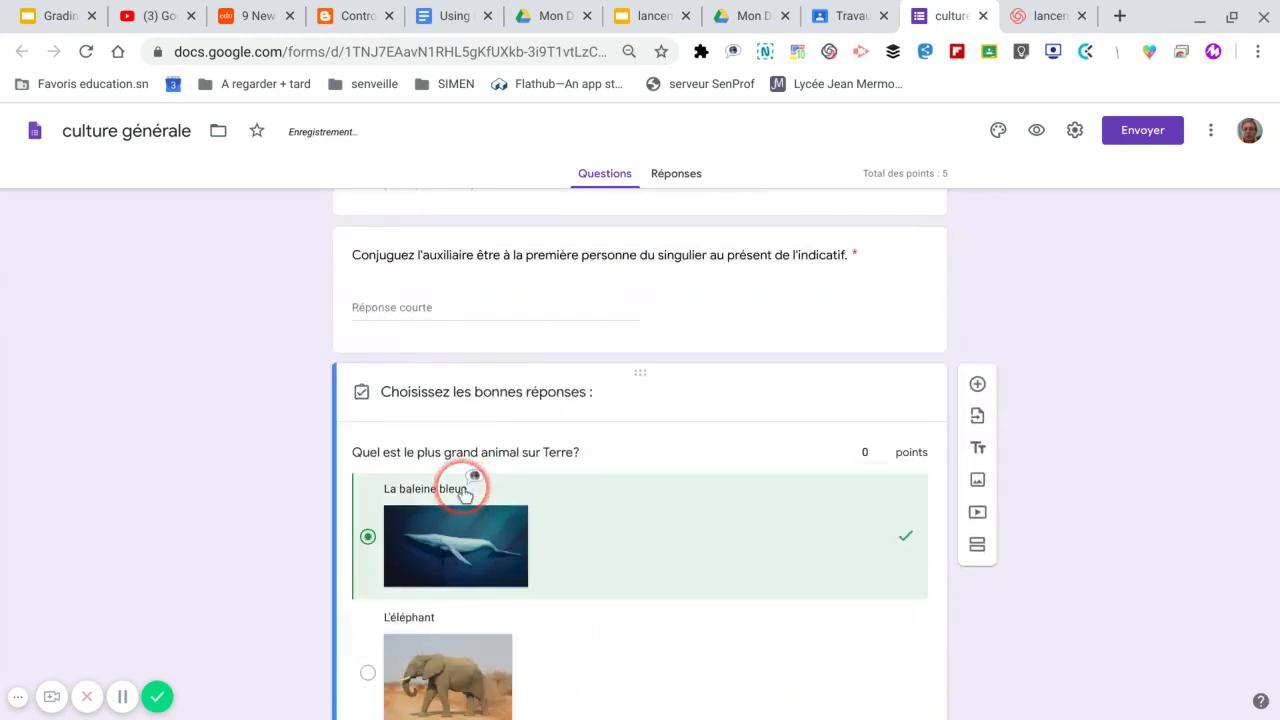
{"action": "left_click", "coordinate": [885, 450]}
{"action": "left_click", "coordinate": [885, 450]}
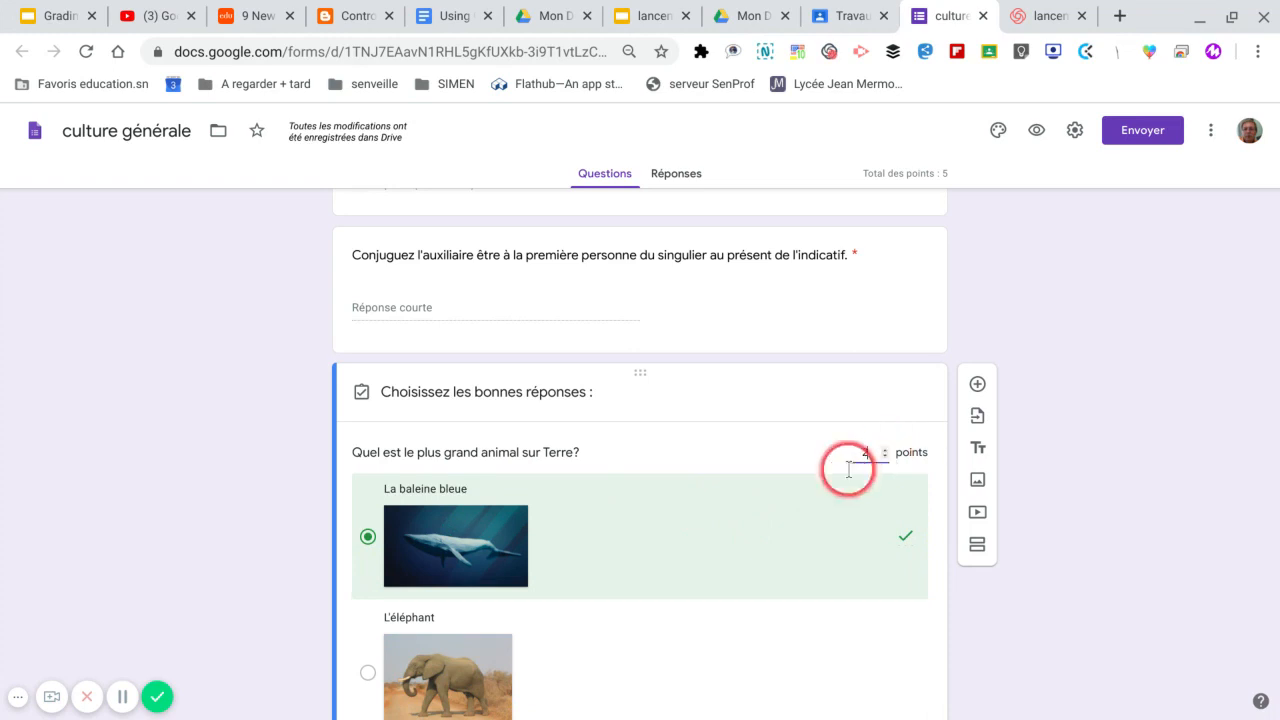
Add feedback for wrong answers to the largest-animal question, using the Keep note's paragraph beginning "La baleine bleue ou Balaenoptera musculus"
{"action": "scroll", "coordinate": [697, 531], "scroll_direction": "down", "scroll_amount": 2}
{"action": "scroll", "coordinate": [697, 531], "scroll_direction": "down", "scroll_amount": 3}
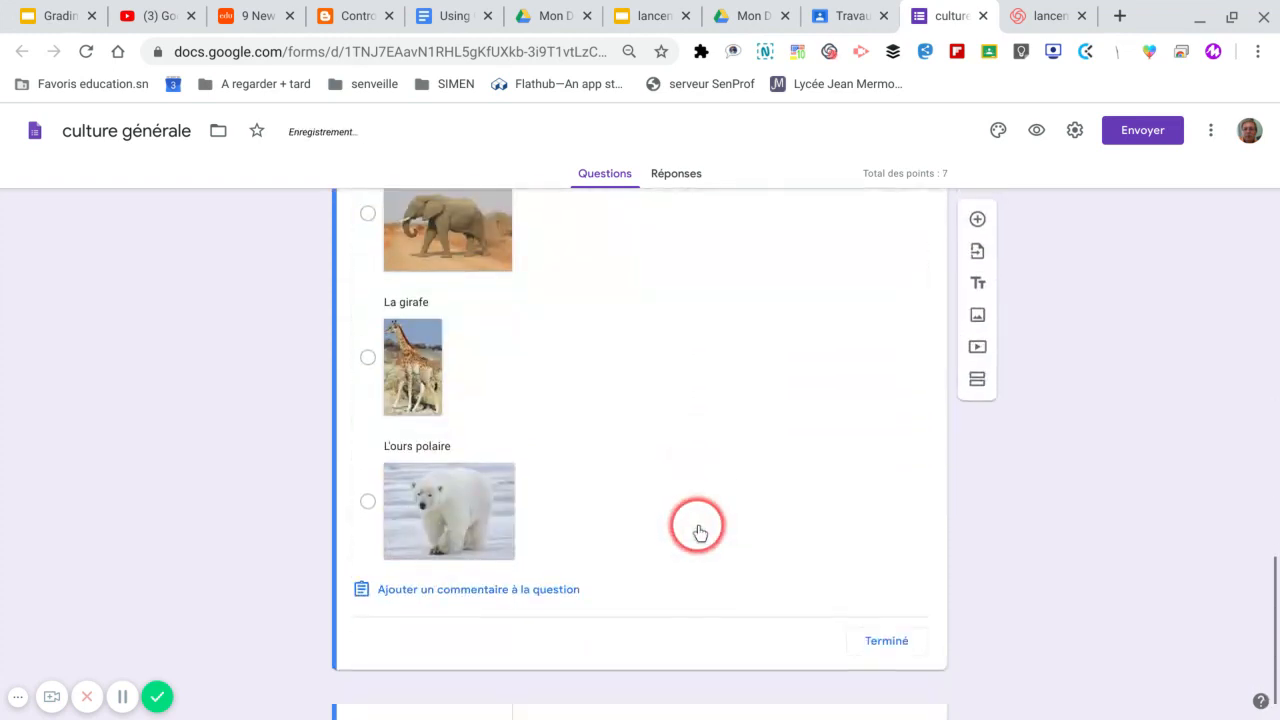
{"action": "left_click", "coordinate": [463, 591]}
{"action": "left_click", "coordinate": [617, 330]}
{"action": "left_click", "coordinate": [498, 208]}
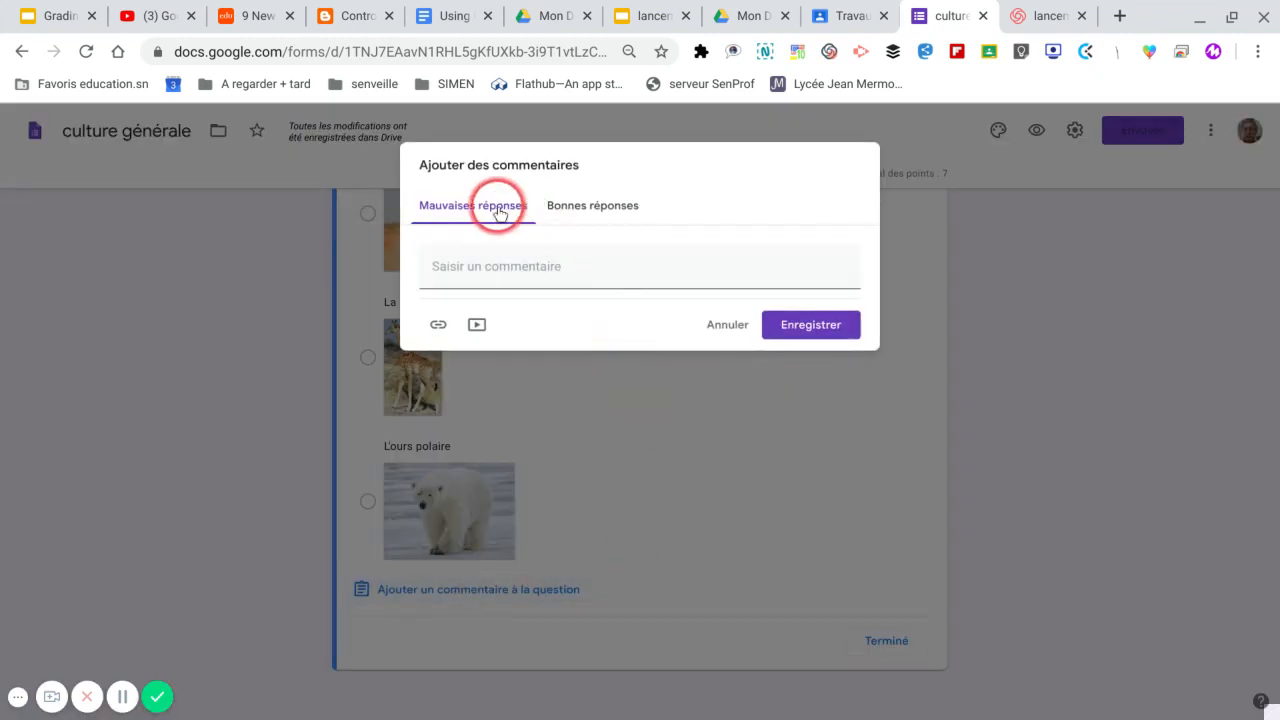
{"action": "left_click", "coordinate": [763, 162]}
{"action": "mouse_move", "coordinate": [862, 716]}
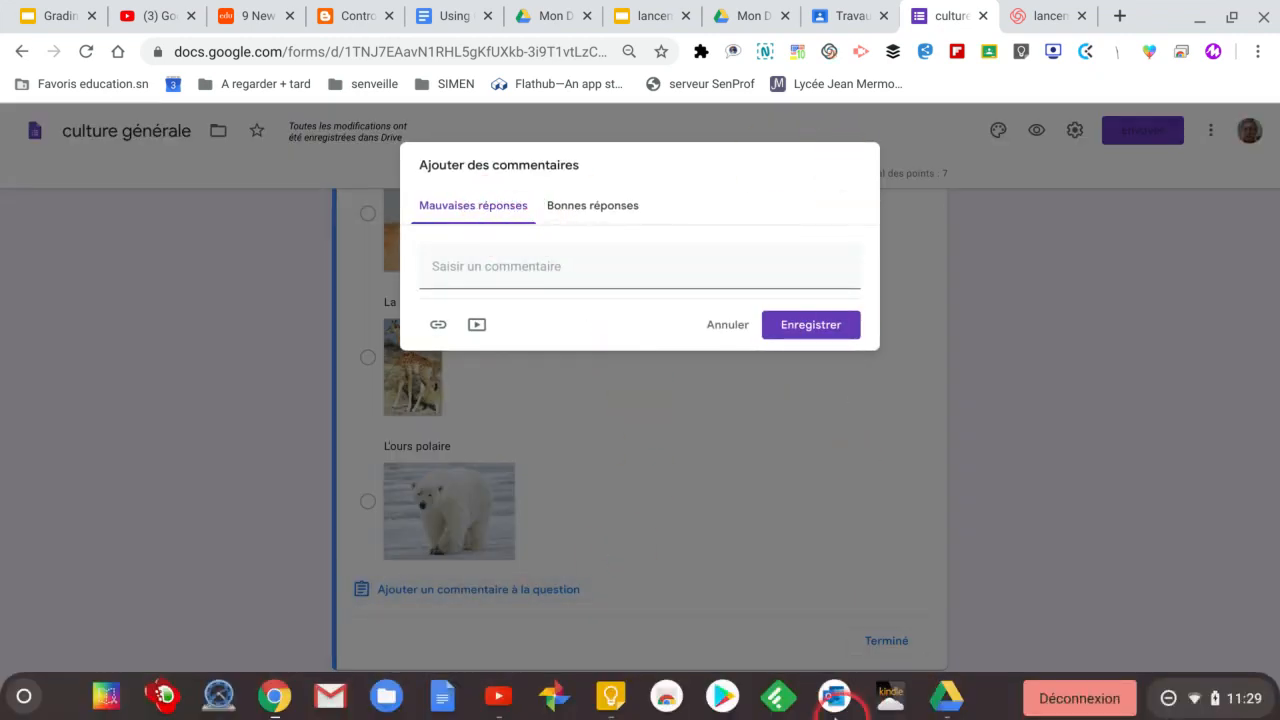
{"action": "left_click", "coordinate": [612, 696]}
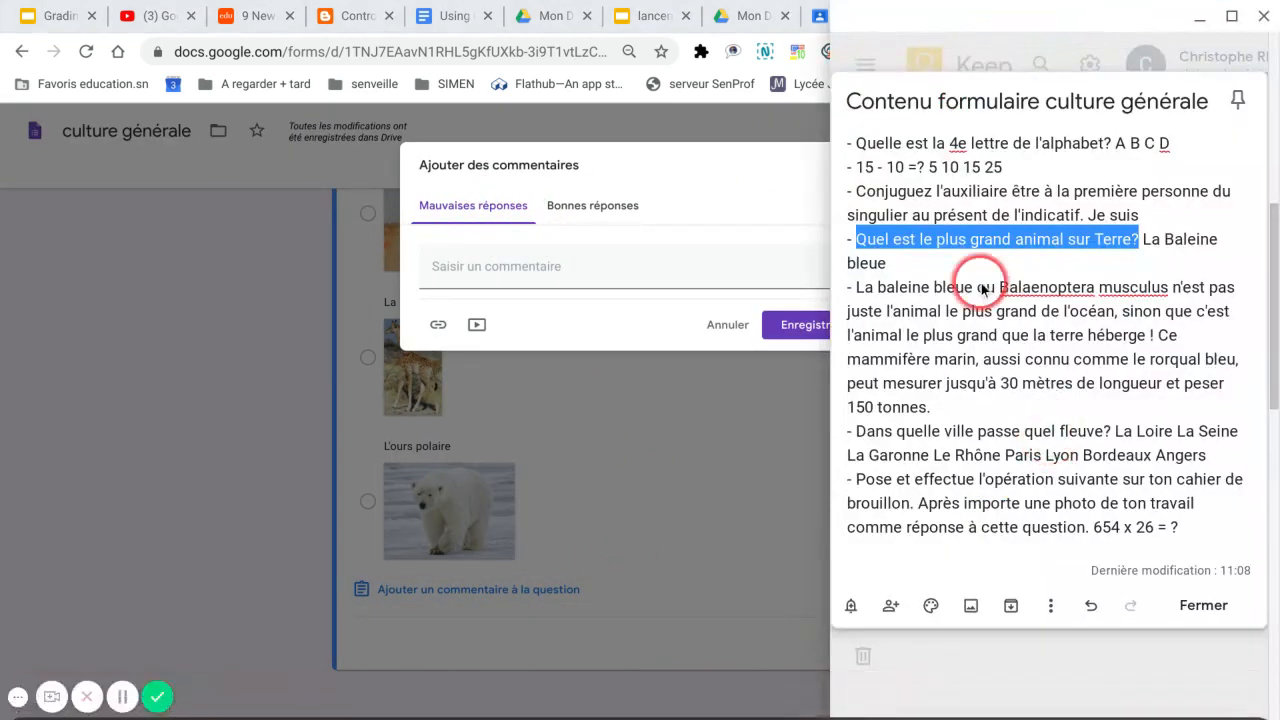
{"action": "left_click_drag", "start_coordinate": [858, 291], "coordinate": [935, 403]}
{"action": "key", "text": "ctrl+c"}
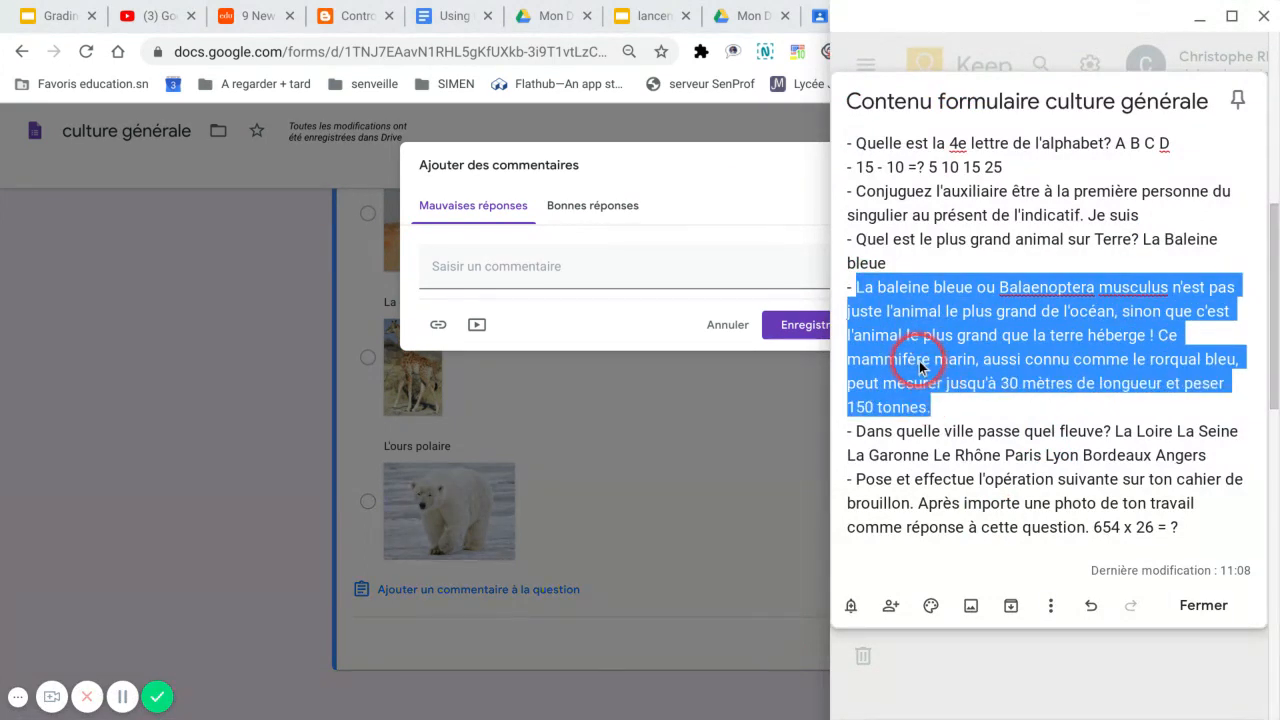
{"action": "left_click", "coordinate": [517, 268]}
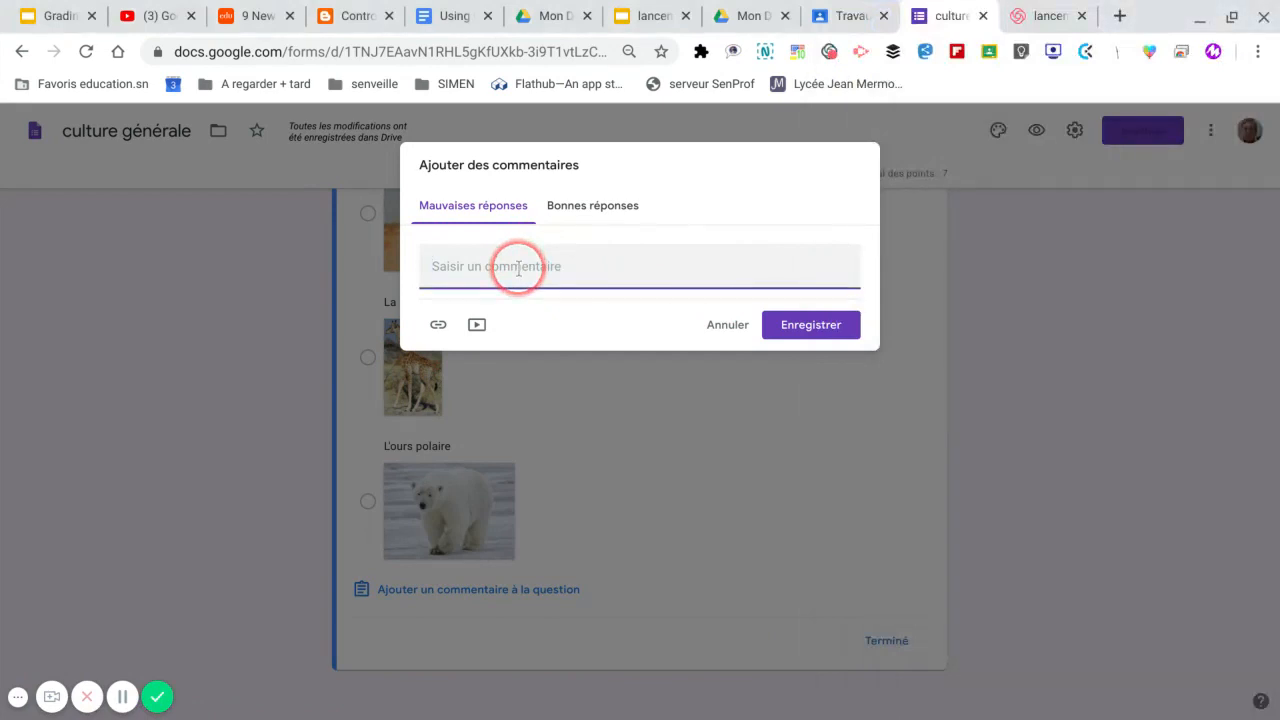
{"action": "key", "text": "ctrl+v"}
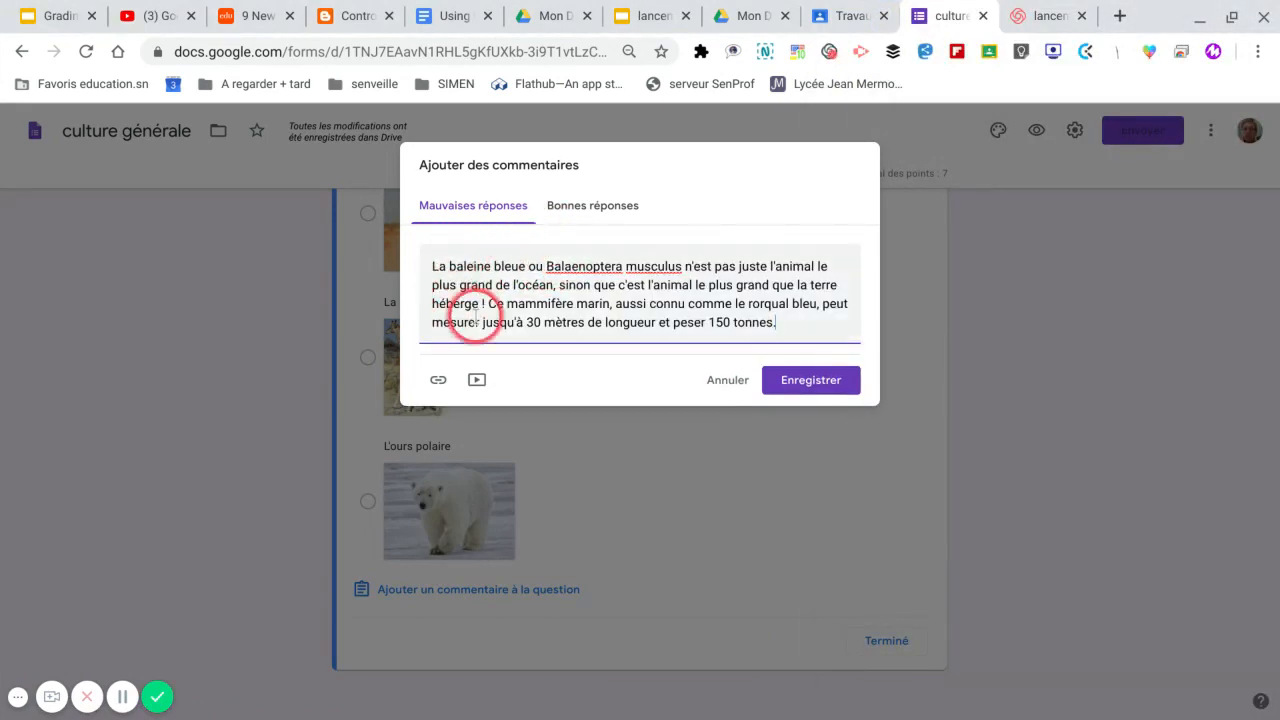
Add the correct-answer feedback "Bravo!" with the ZAPPING SAUVAGE video from a YouTube search for "baleine bleue", and save the feedback
{"action": "left_click", "coordinate": [570, 212]}
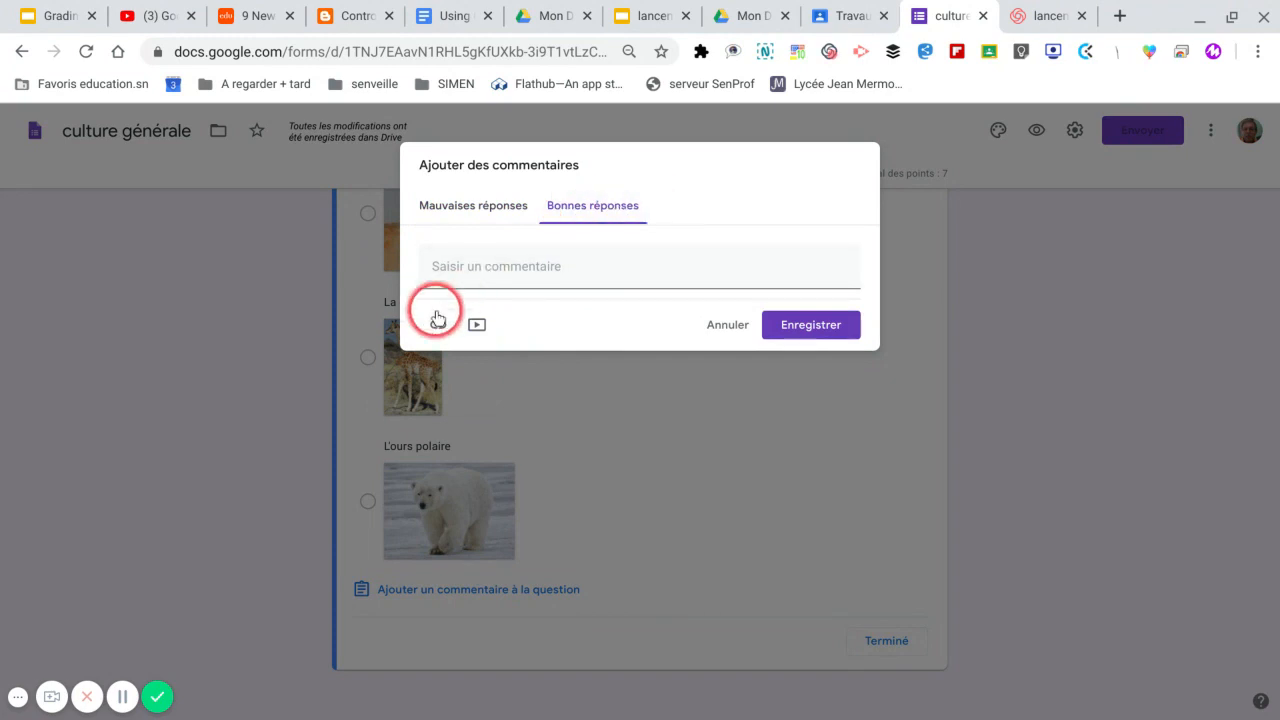
{"action": "left_click", "coordinate": [451, 269]}
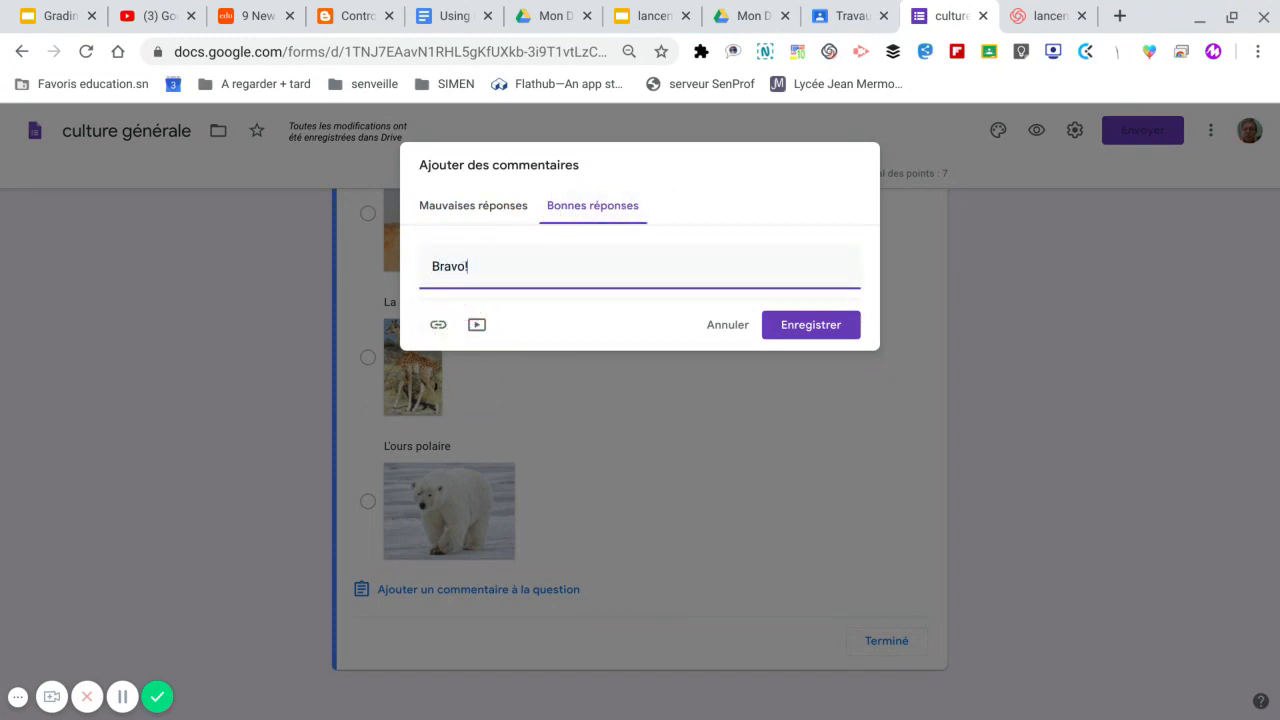
{"action": "left_click", "coordinate": [478, 326]}
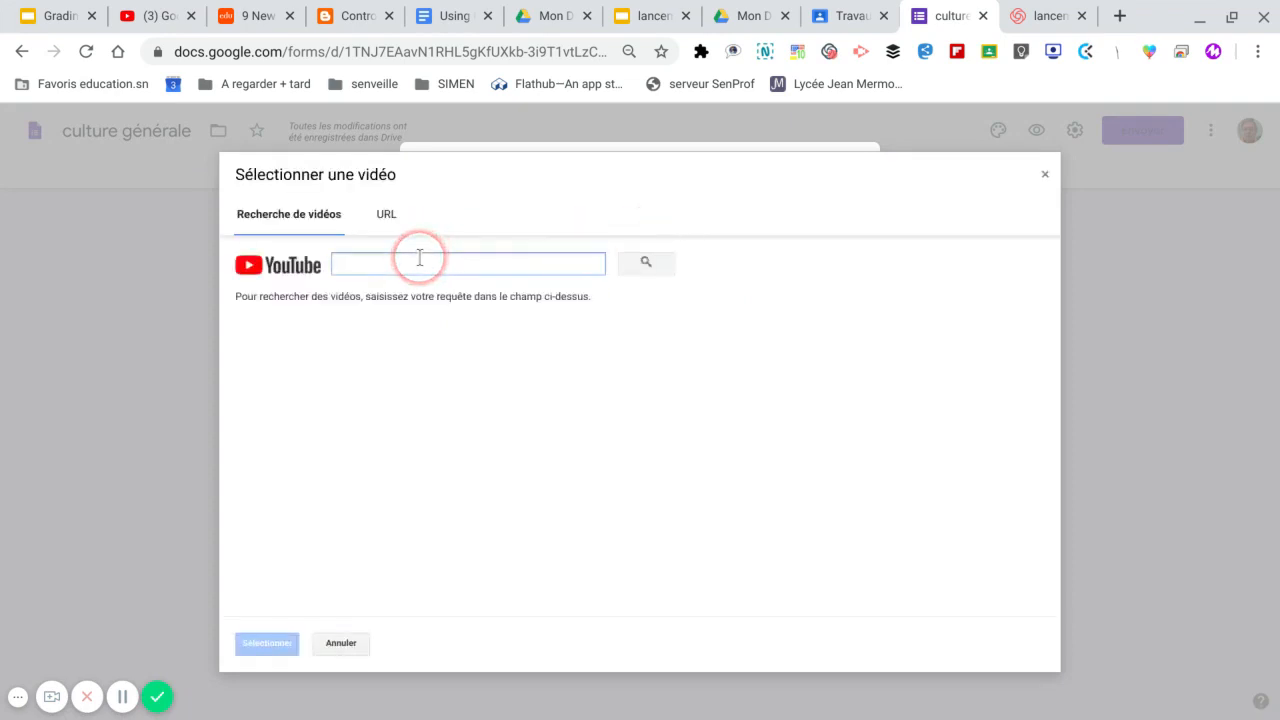
{"action": "type", "text": "baleine bleue"}
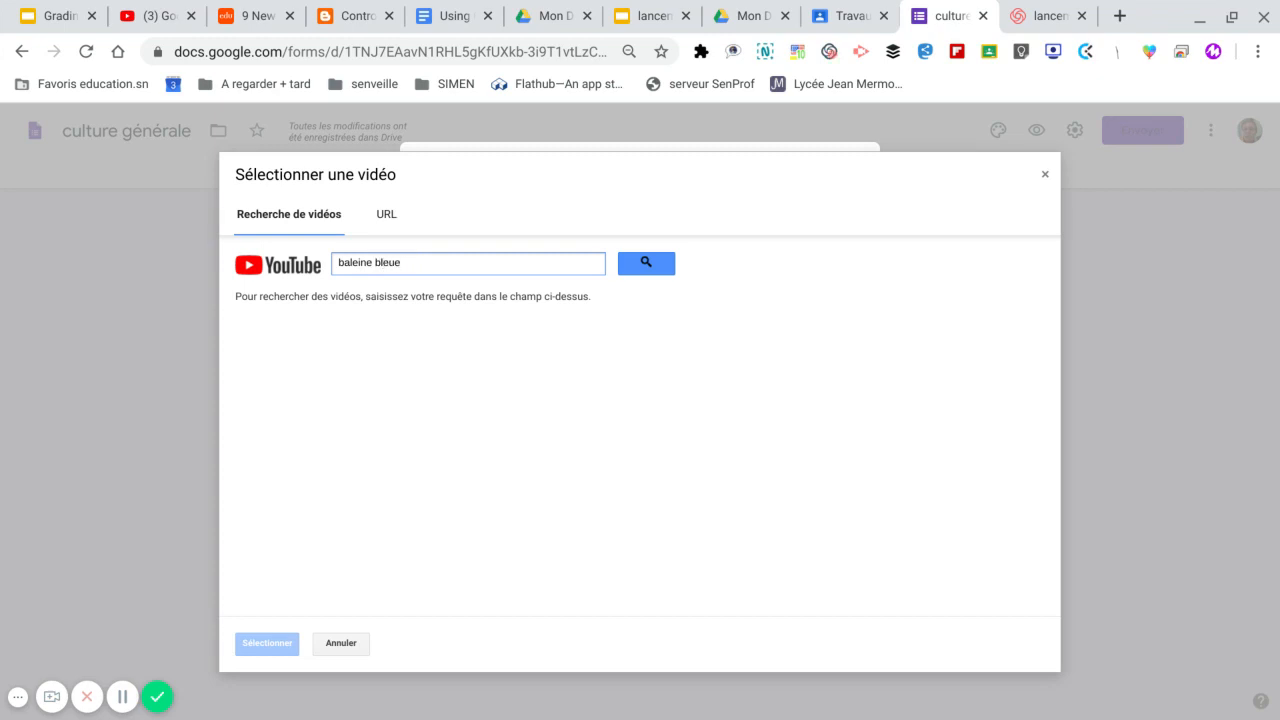
{"action": "left_click", "coordinate": [652, 264]}
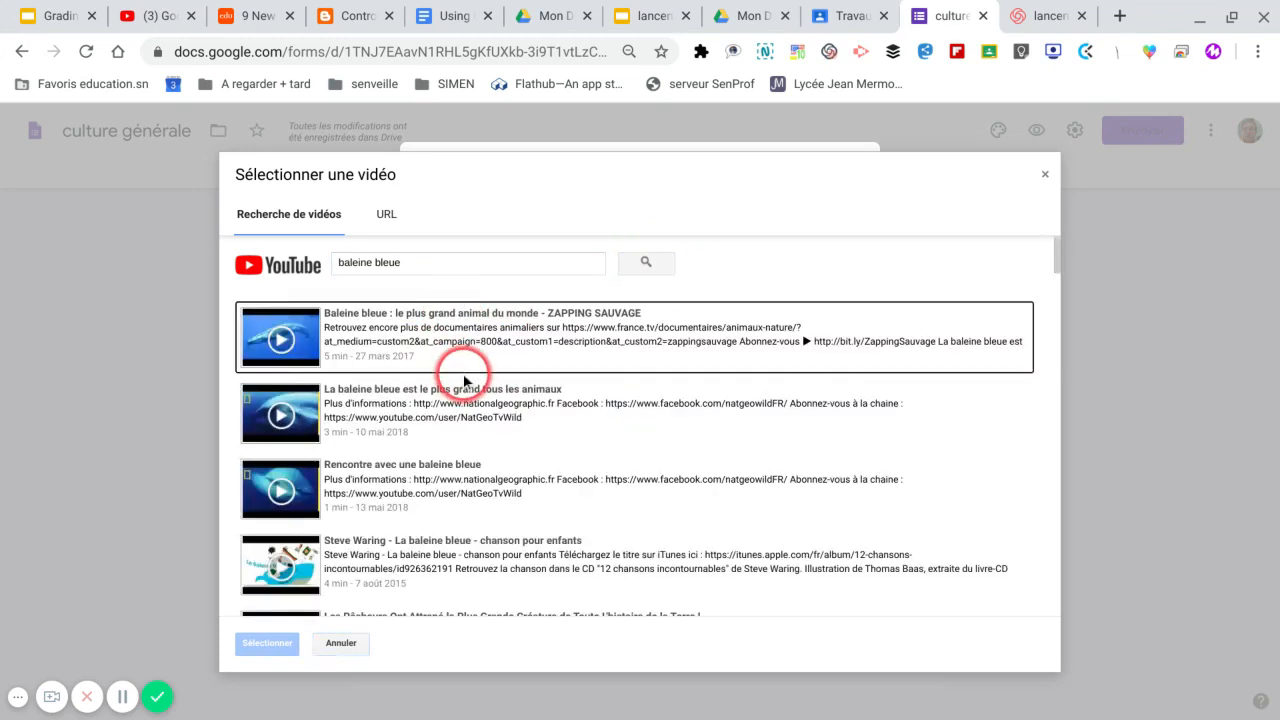
{"action": "left_click", "coordinate": [420, 342]}
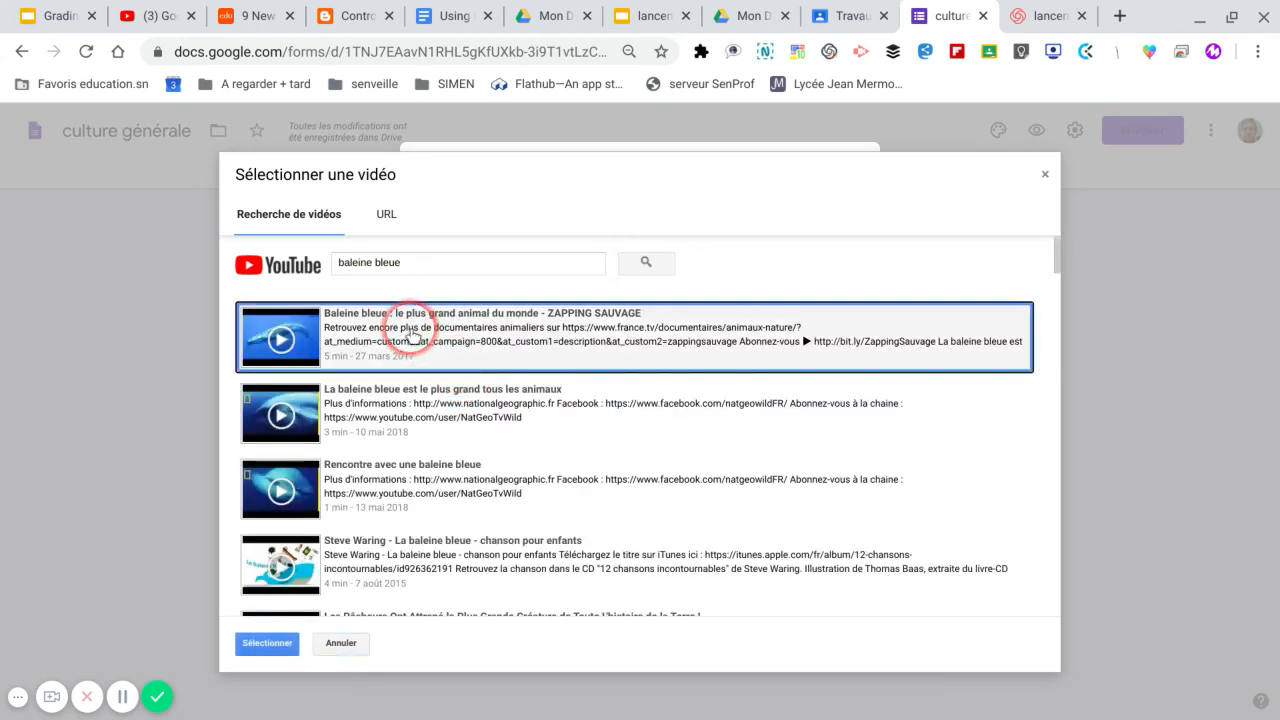
{"action": "left_click", "coordinate": [272, 640]}
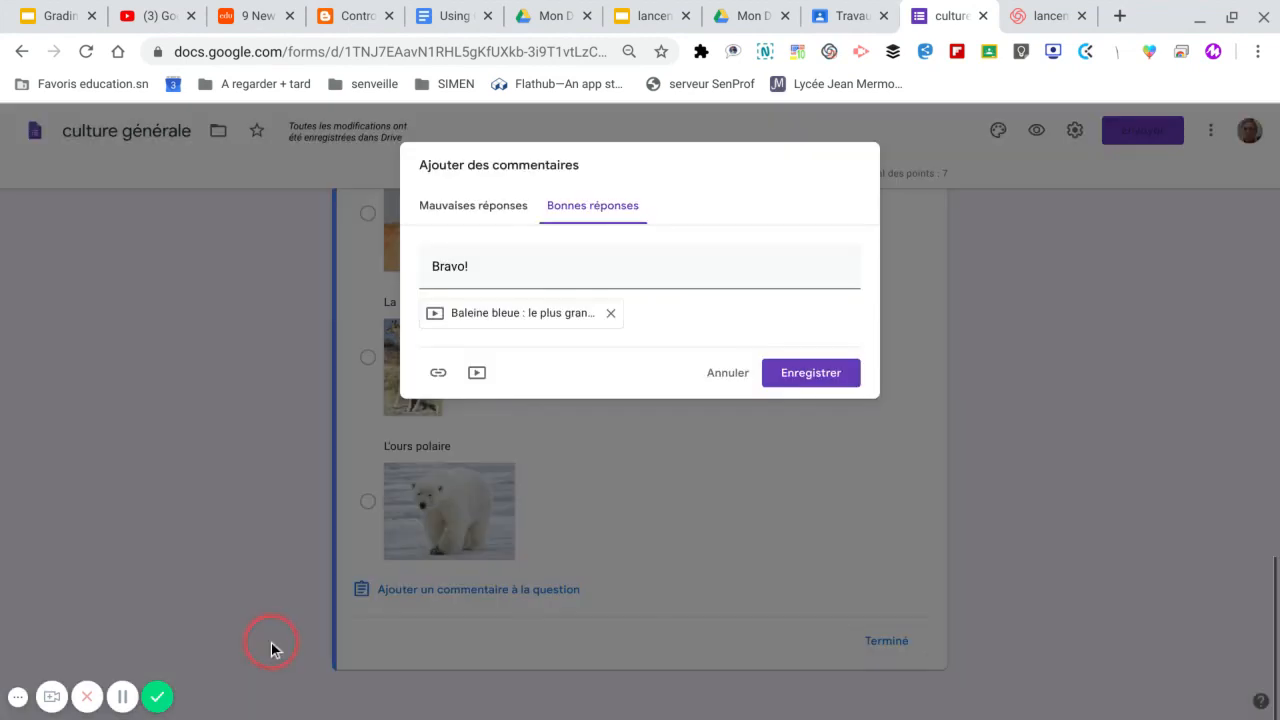
{"action": "left_click", "coordinate": [808, 374]}
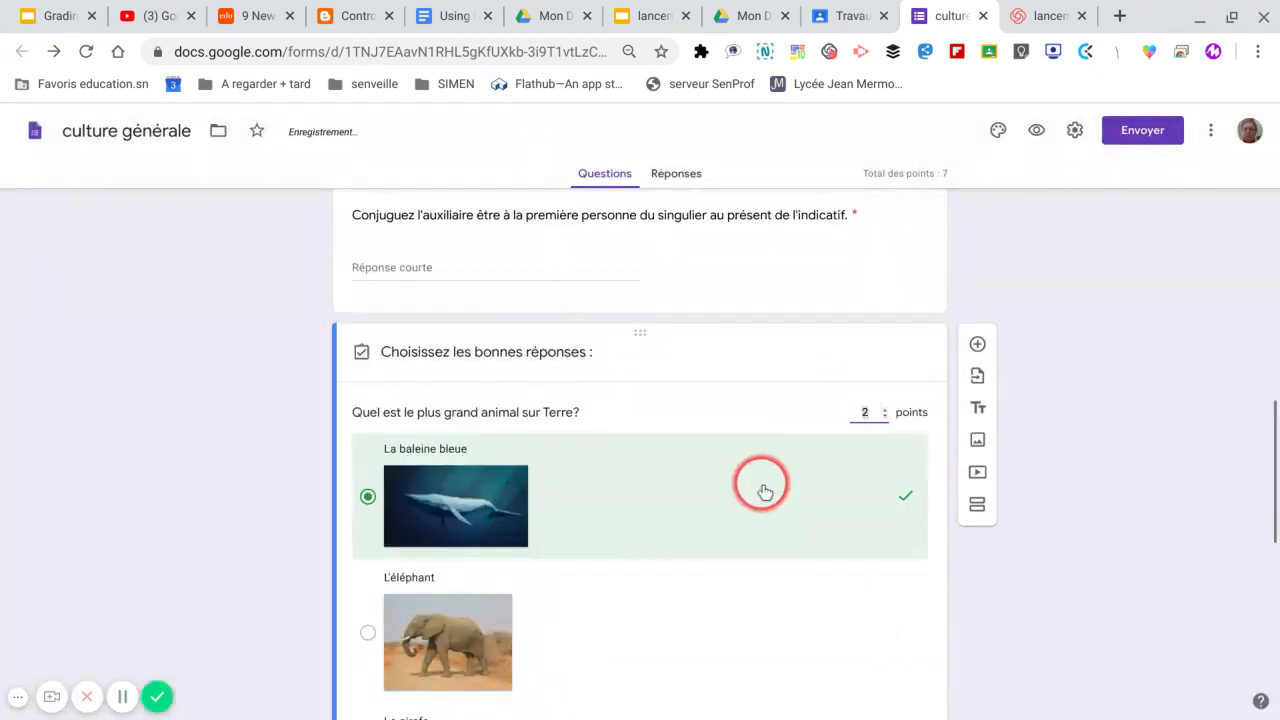
Review the feedback for correct and wrong answers and finish the largest-animal question's answer key
{"action": "scroll", "coordinate": [764, 490], "scroll_direction": "down", "scroll_amount": 6}
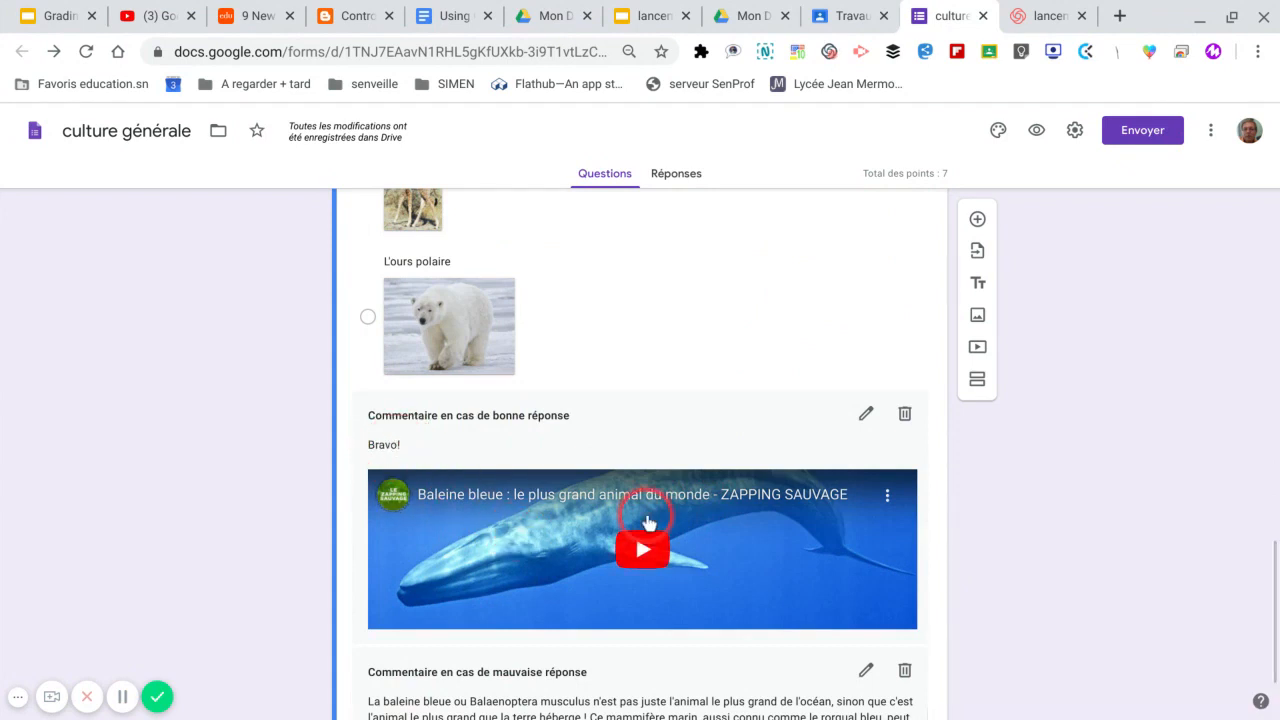
{"action": "scroll", "coordinate": [648, 525], "scroll_direction": "down", "scroll_amount": 2}
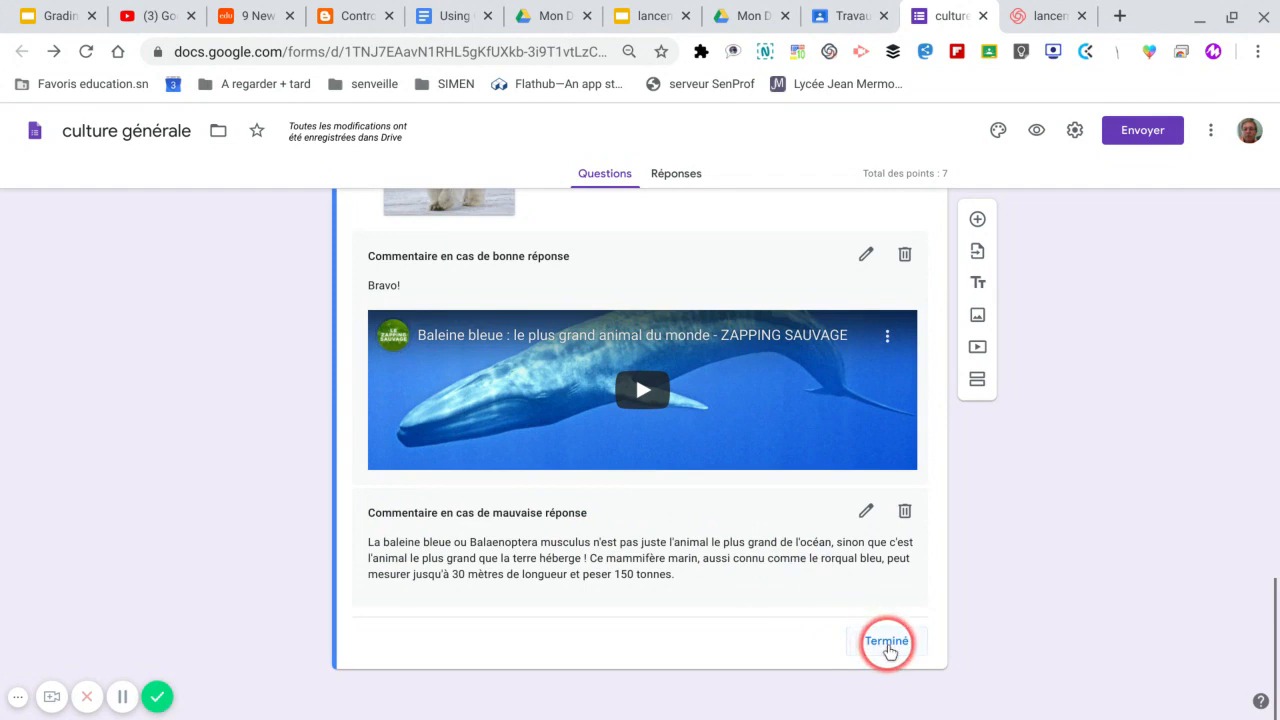
{"action": "left_click", "coordinate": [886, 641]}
Add a new section after the largest-animal question
{"action": "scroll", "coordinate": [1020, 494], "scroll_direction": "down", "scroll_amount": 4}
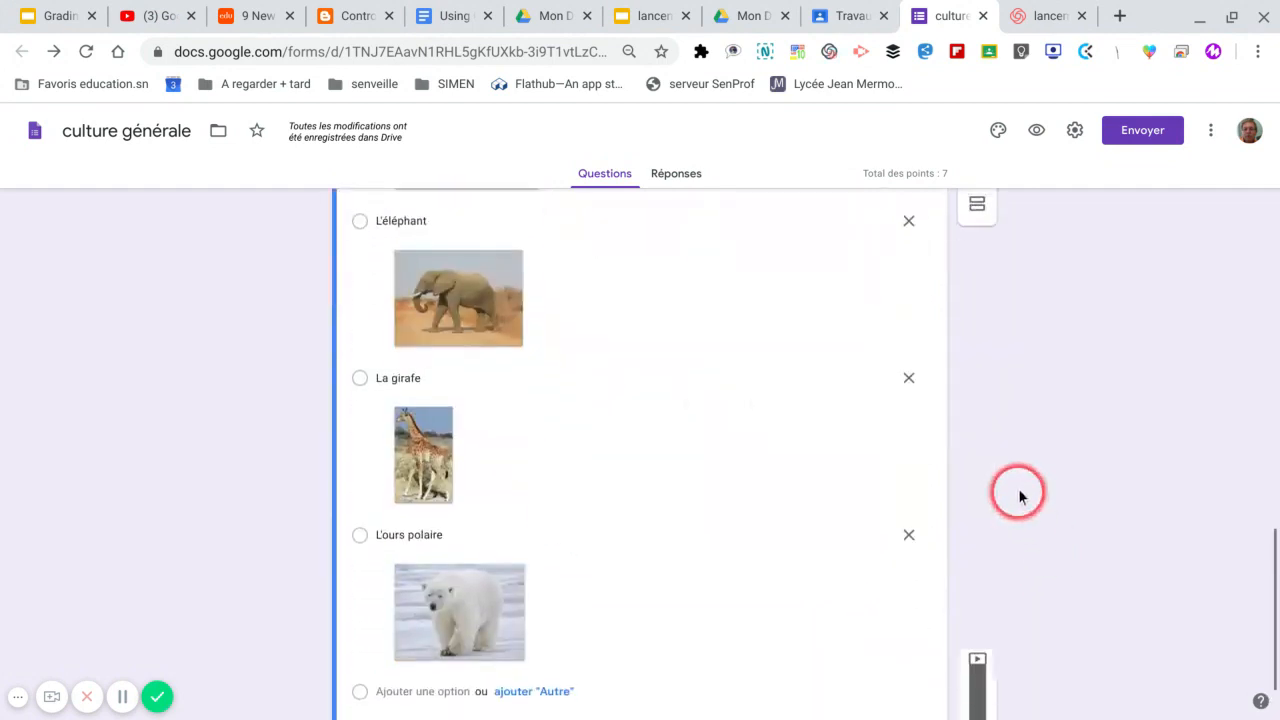
{"action": "scroll", "coordinate": [952, 344], "scroll_direction": "up", "scroll_amount": 2}
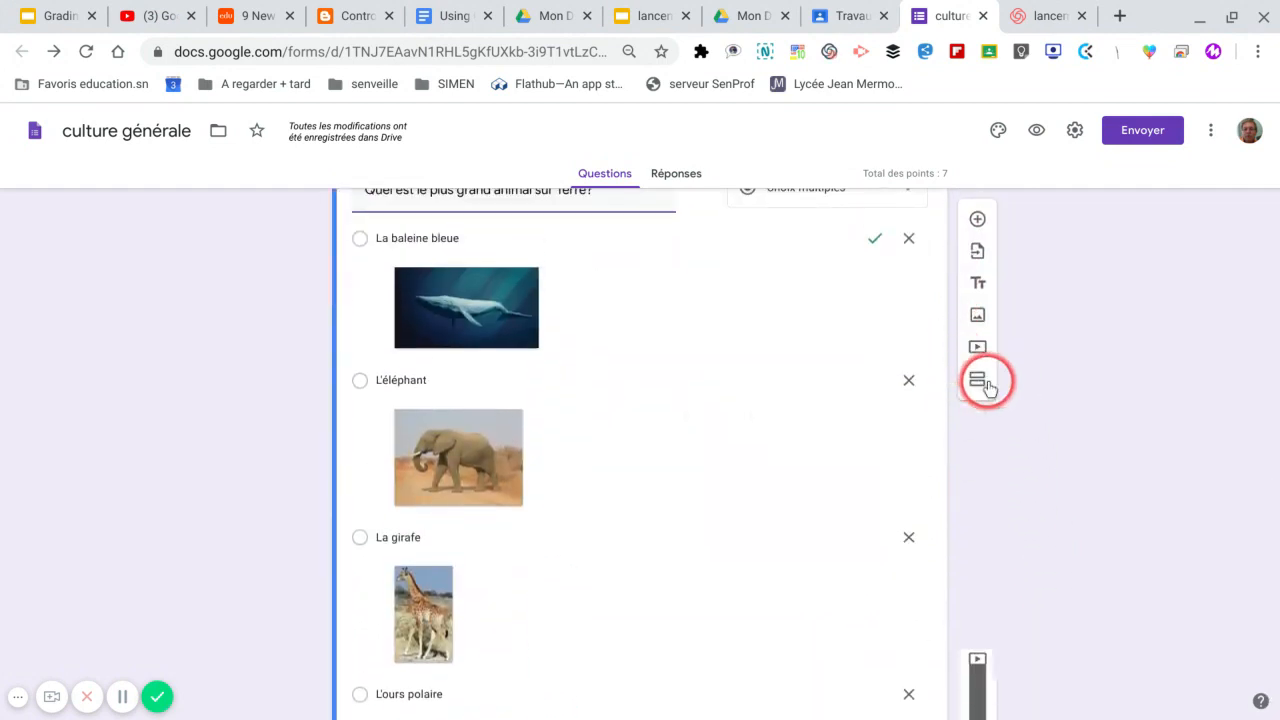
{"action": "left_click", "coordinate": [979, 387]}
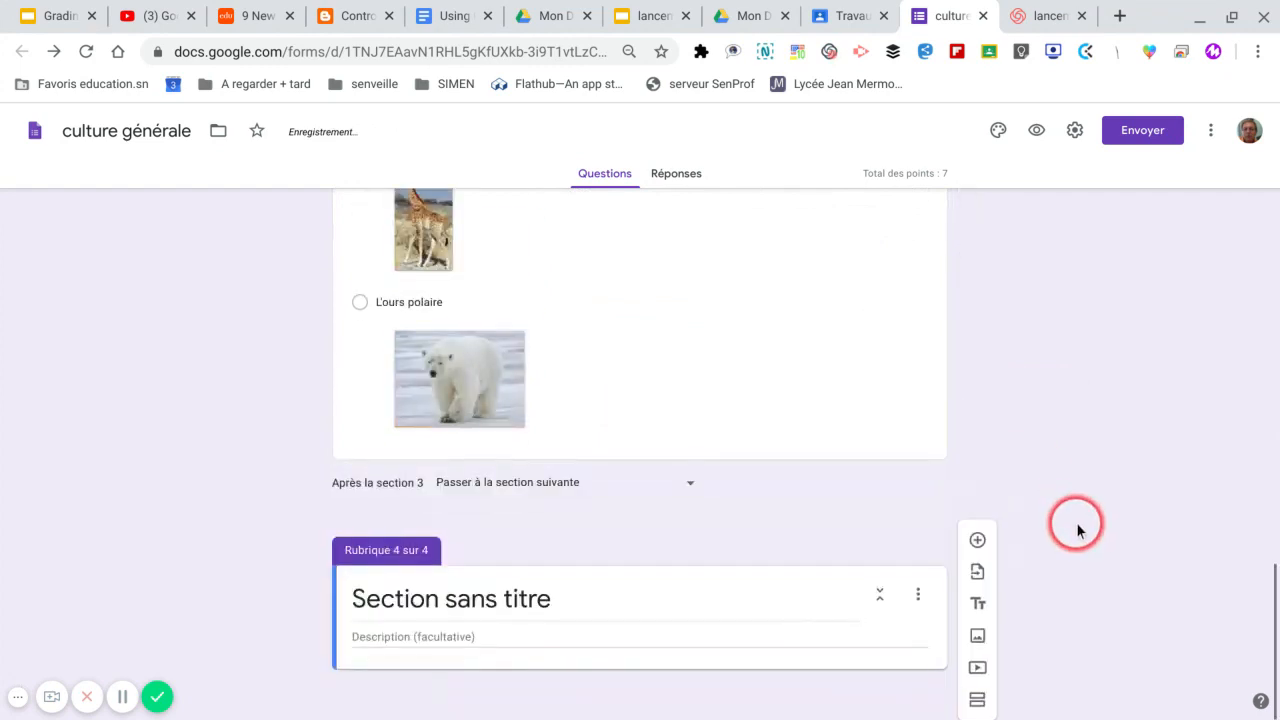
Add a question of type "Importer un fichier" to the new section and allow respondents to upload files to Drive
{"action": "left_click", "coordinate": [978, 539]}
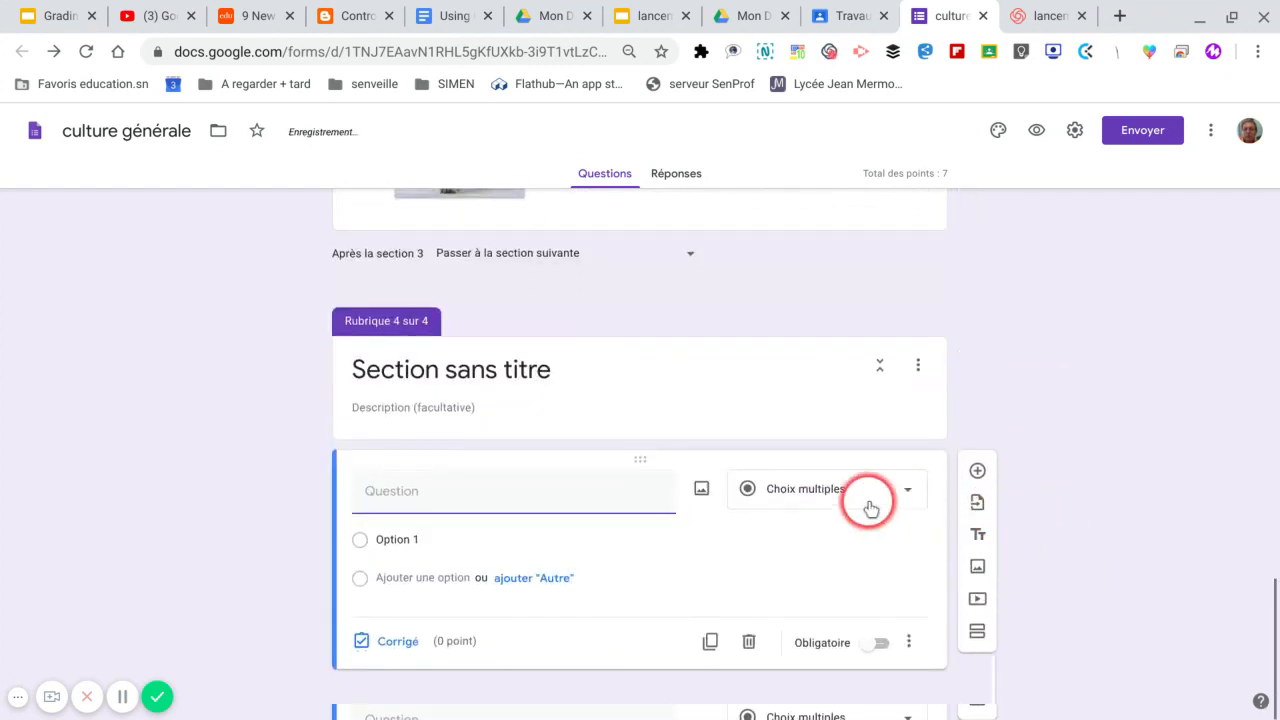
{"action": "left_click", "coordinate": [907, 492]}
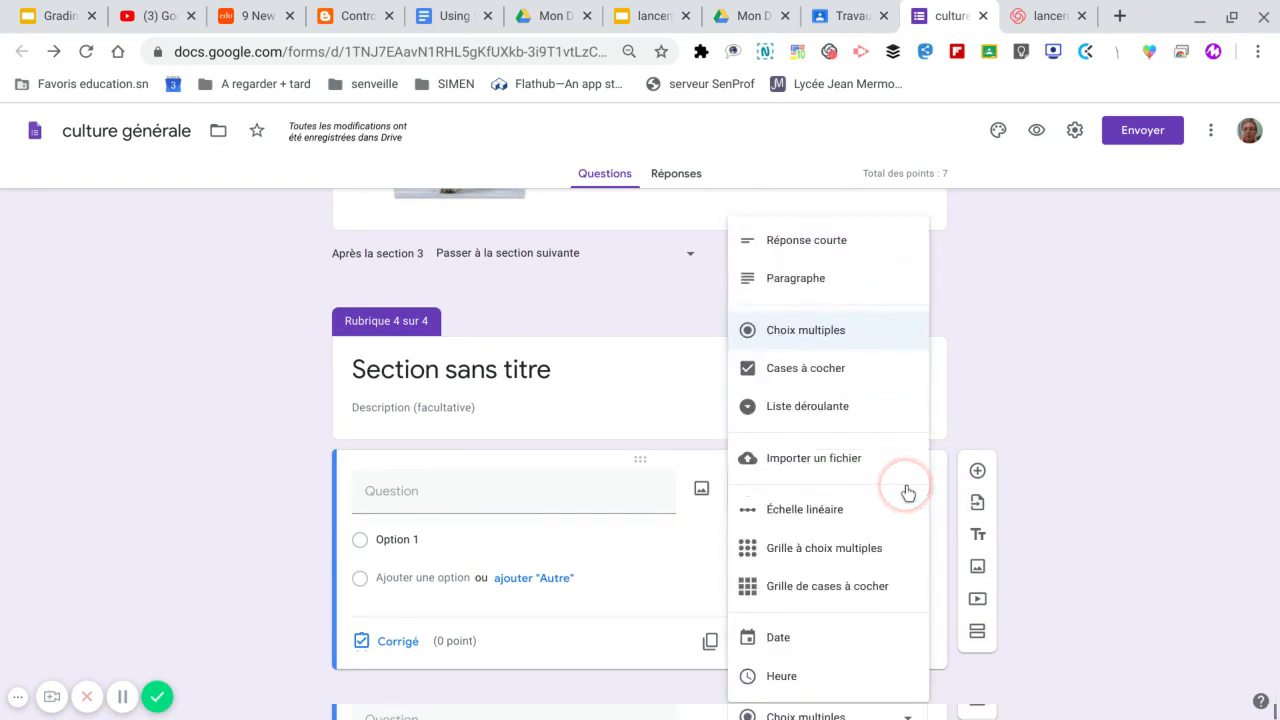
{"action": "left_click", "coordinate": [816, 460]}
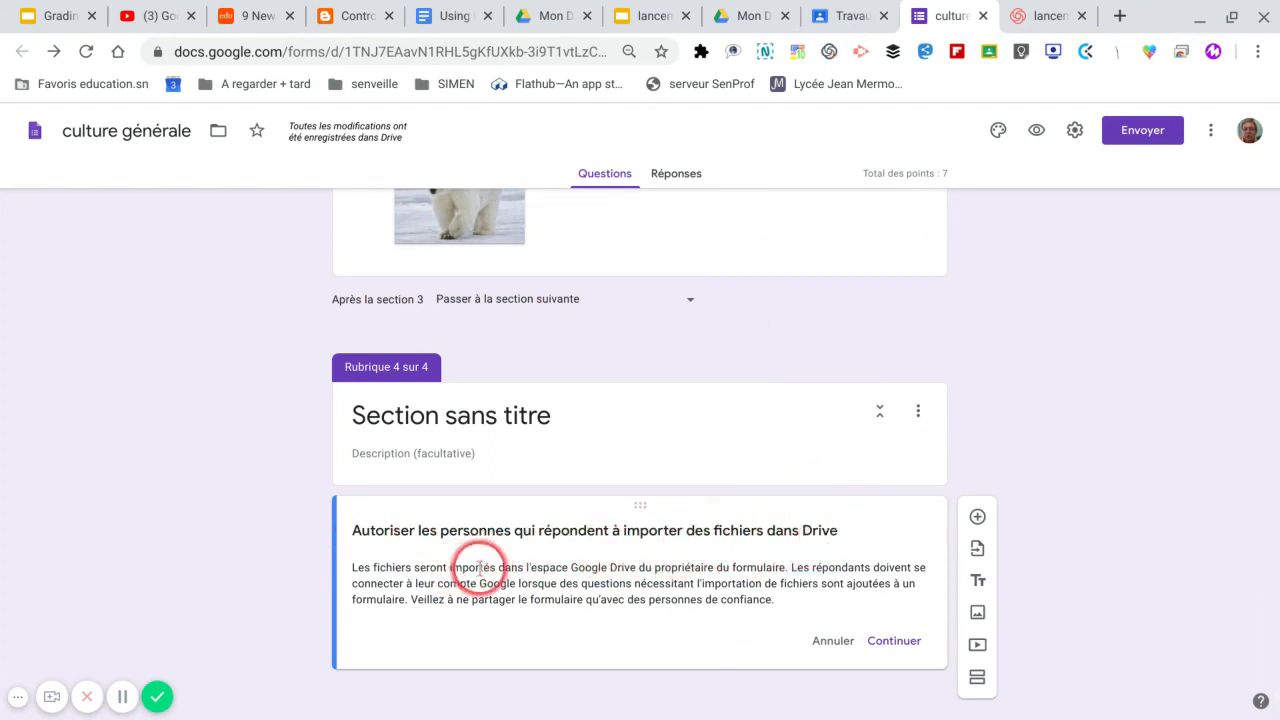
{"action": "left_click", "coordinate": [894, 638]}
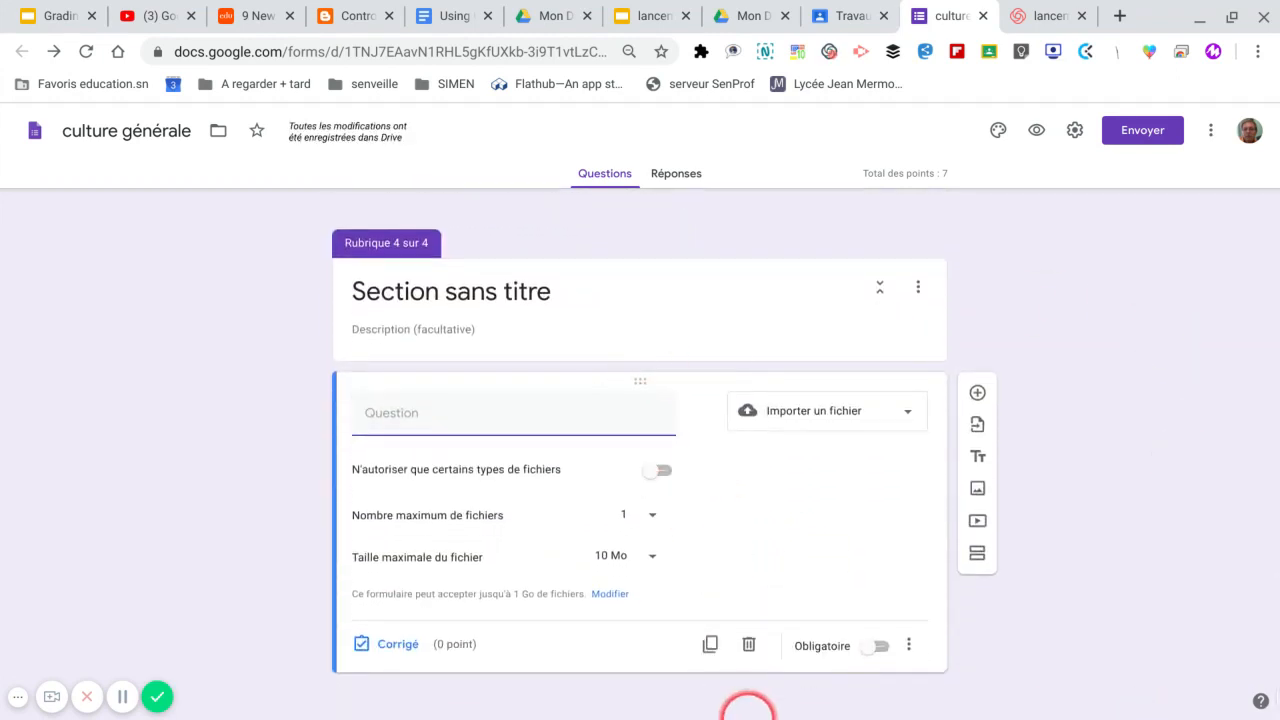
Copy the question "Pose et effectue l'opération suivante… 654 x 26 = ?" from the Google Keep note into the file-upload question's title
{"action": "mouse_move", "coordinate": [742, 714]}
{"action": "left_click", "coordinate": [611, 697]}
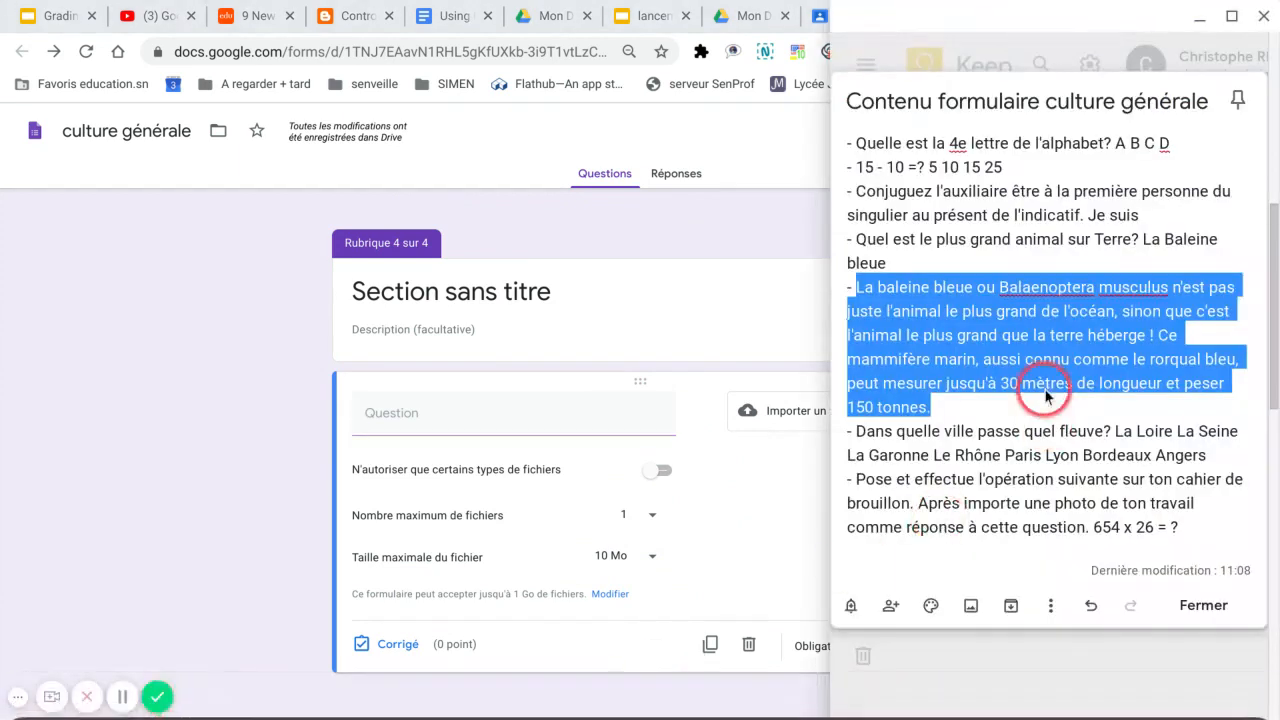
{"action": "left_click", "coordinate": [862, 483]}
{"action": "left_click_drag", "start_coordinate": [858, 483], "coordinate": [1183, 538]}
{"action": "key", "text": "ctrl+c"}
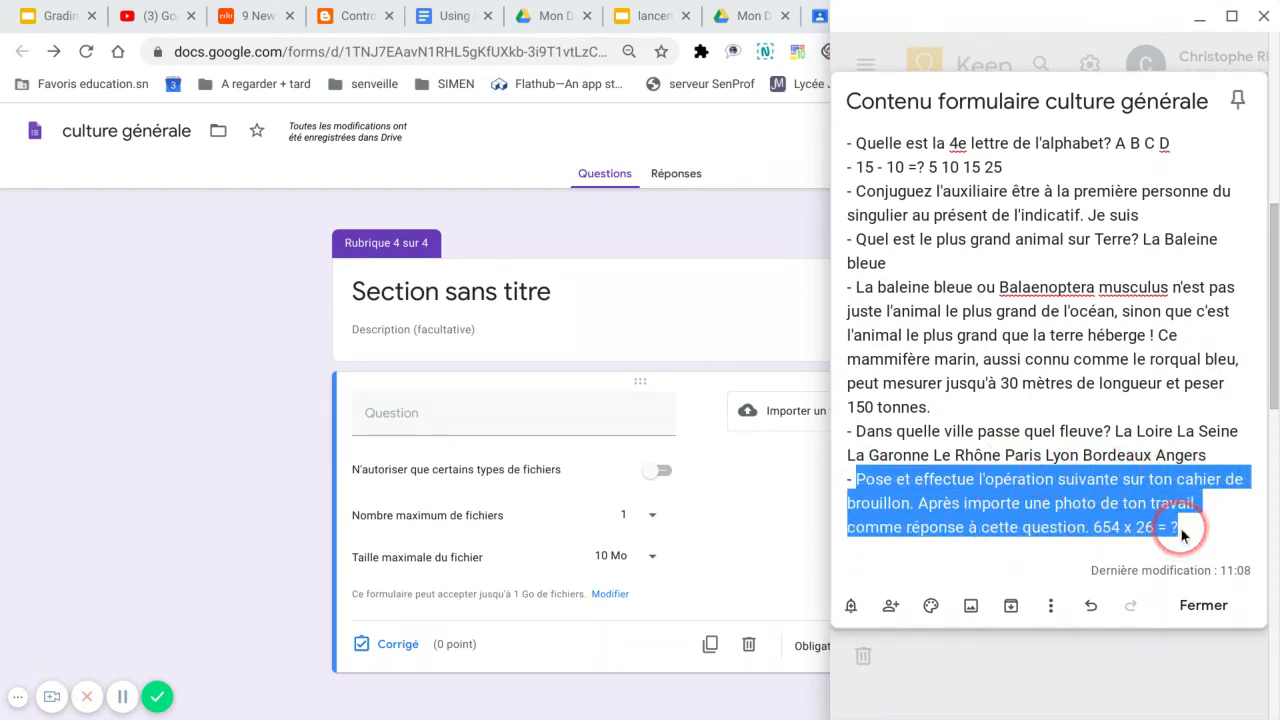
{"action": "left_click", "coordinate": [388, 413]}
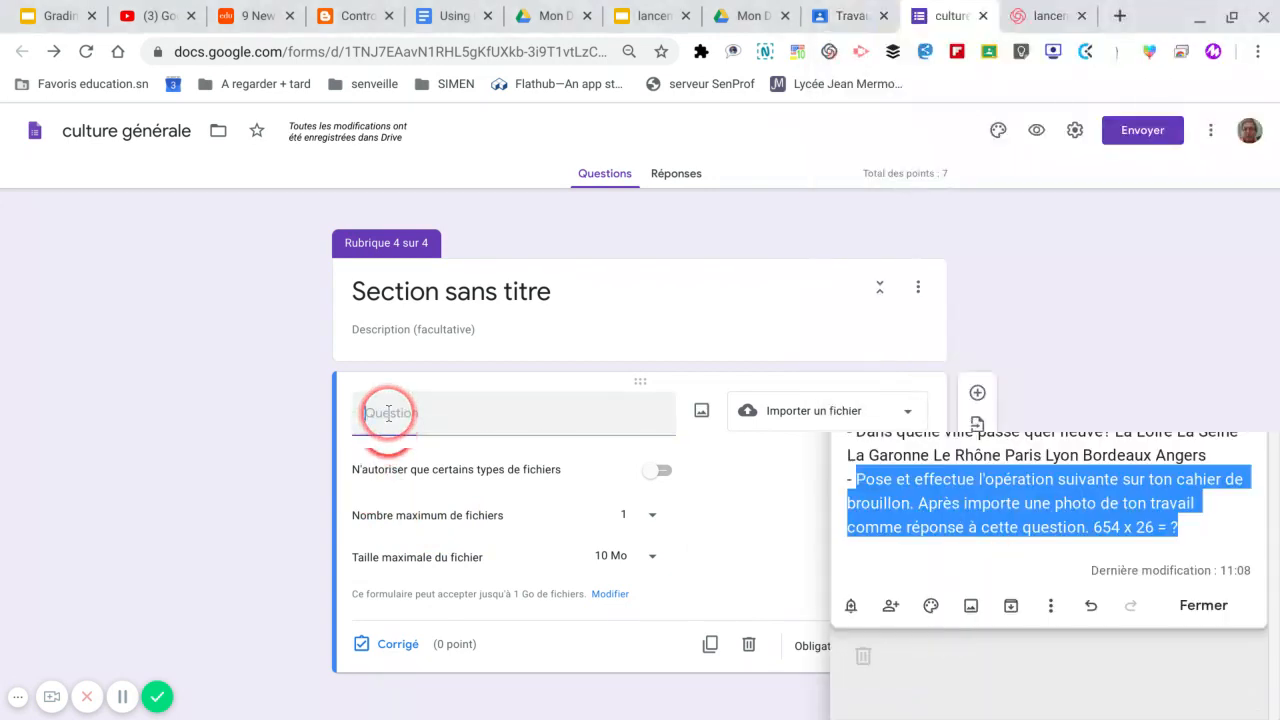
{"action": "key", "text": "ctrl+v"}
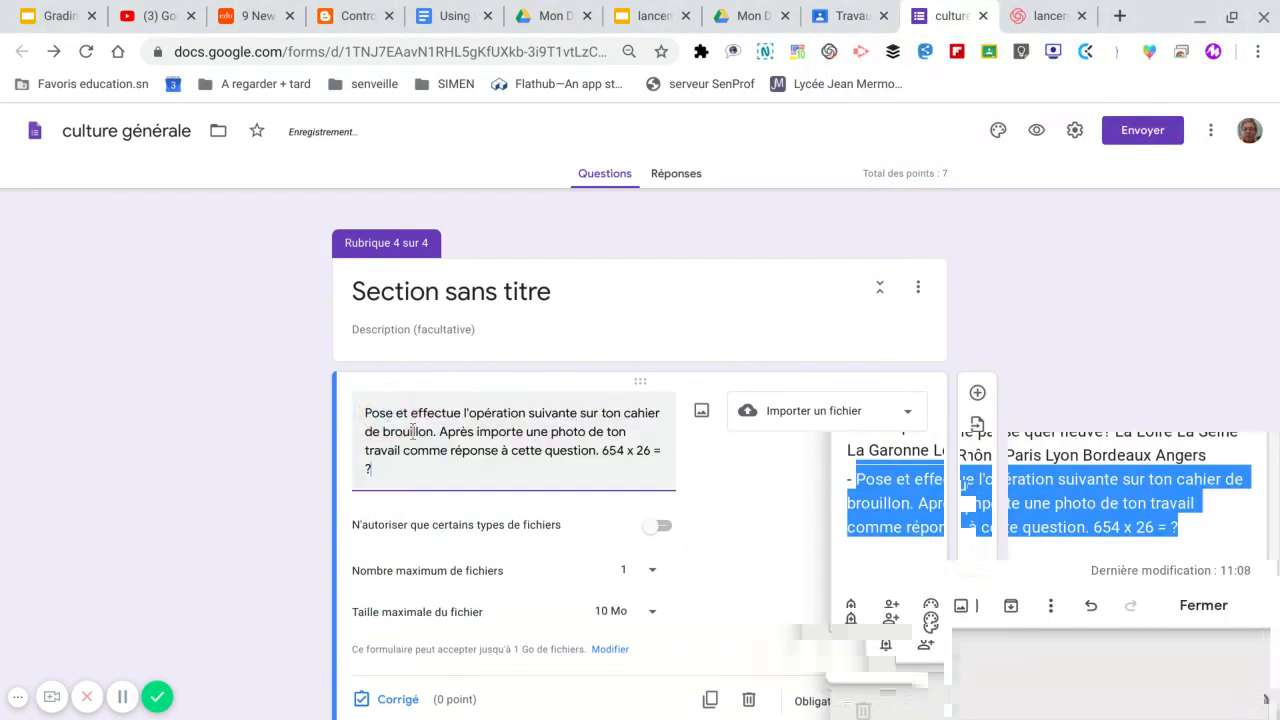
Restrict the file-upload question to the file type "Image" and make the question required
{"action": "scroll", "coordinate": [685, 490], "scroll_direction": "down", "scroll_amount": 1}
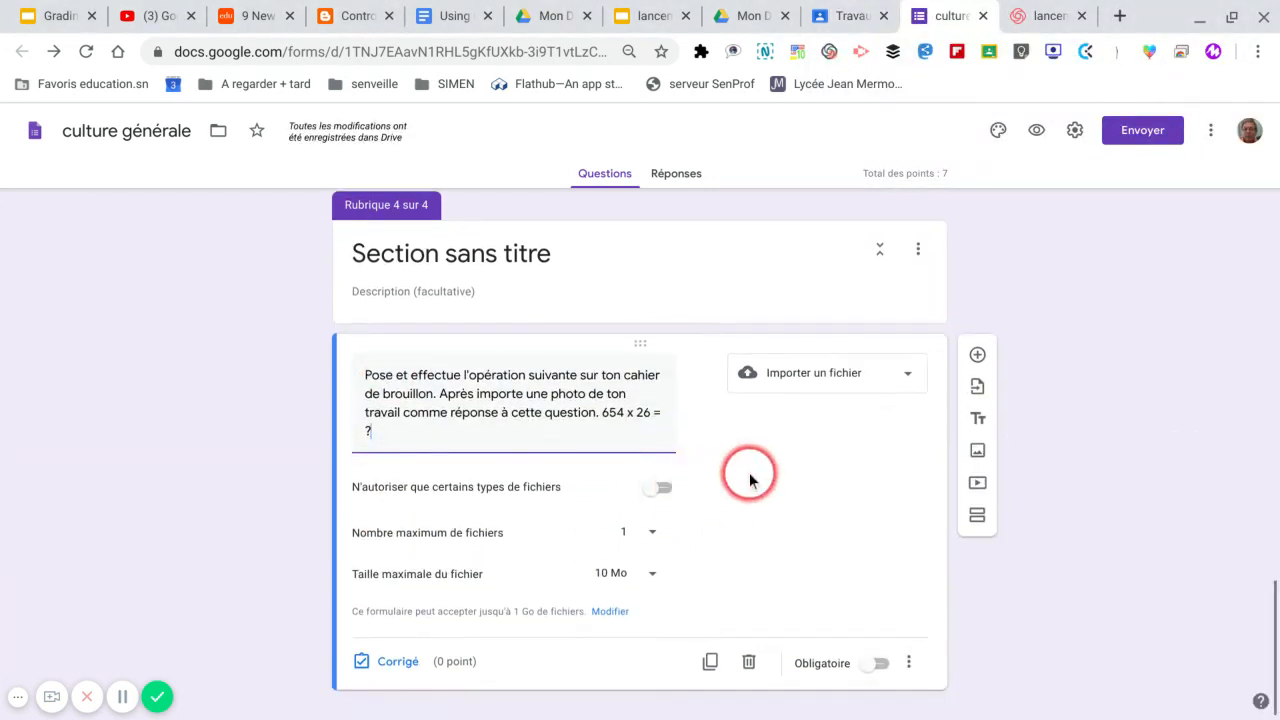
{"action": "left_click", "coordinate": [665, 490]}
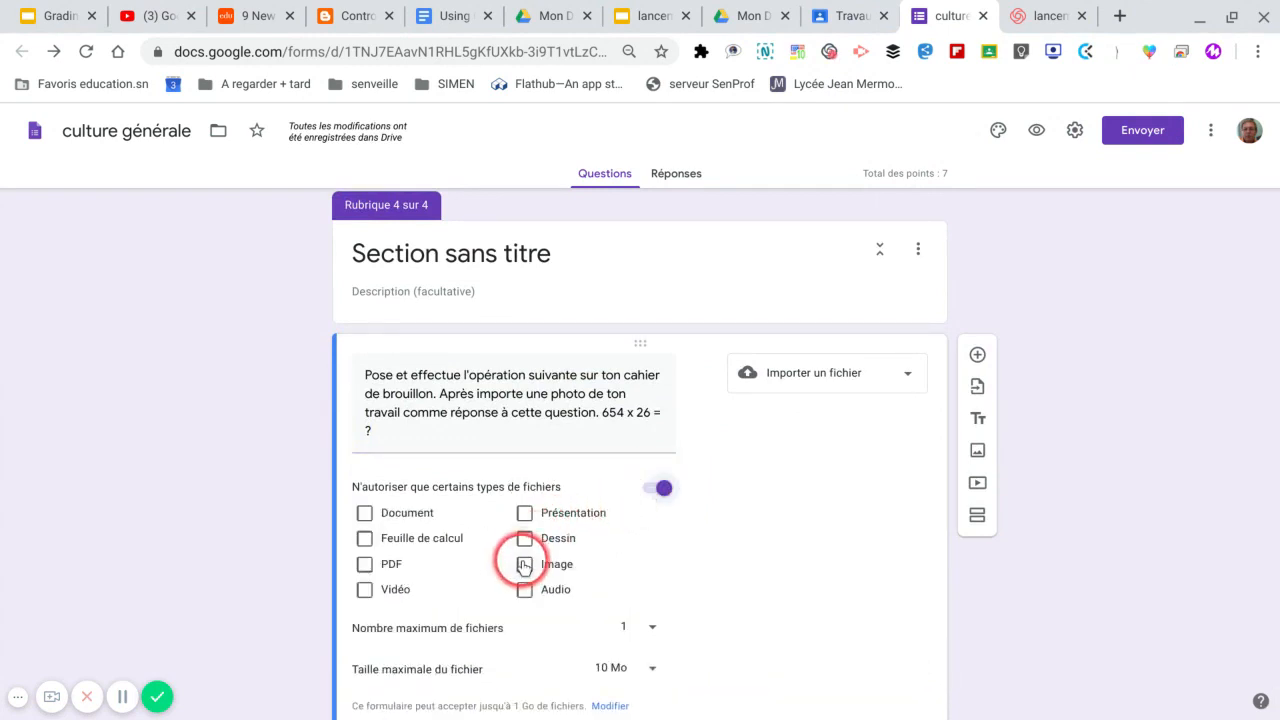
{"action": "left_click", "coordinate": [578, 566]}
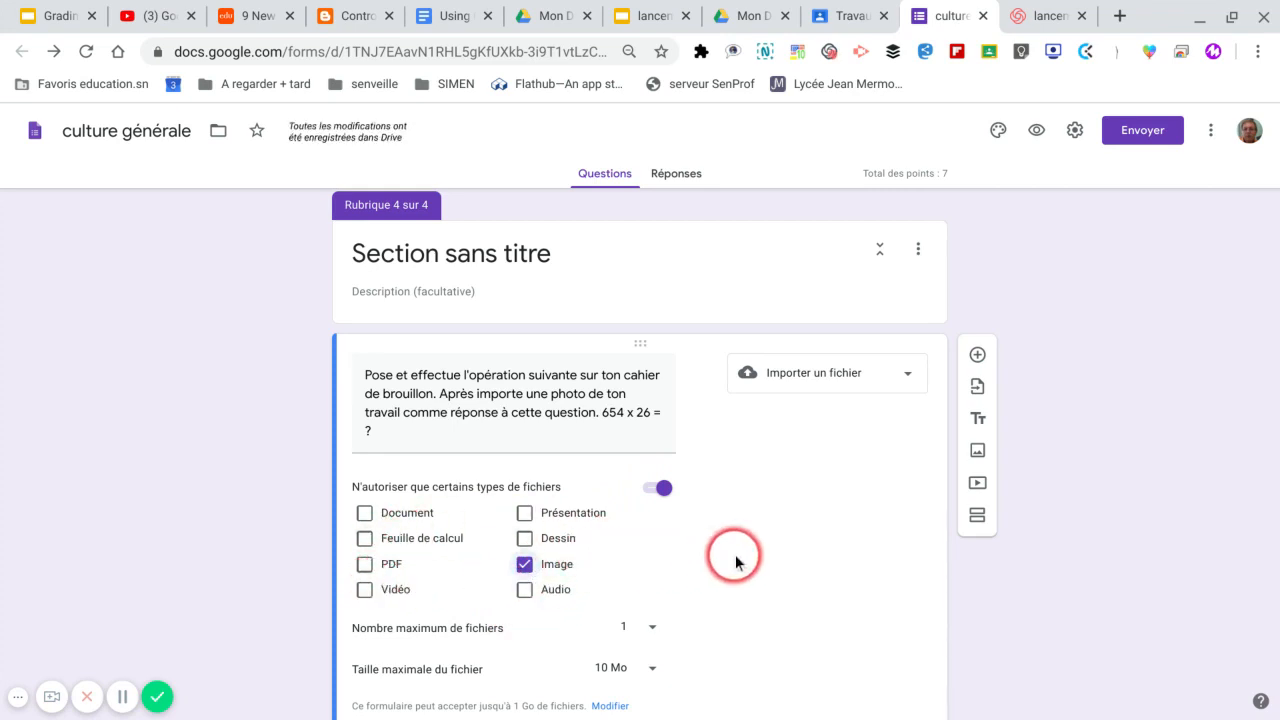
{"action": "scroll", "coordinate": [739, 562], "scroll_direction": "down", "scroll_amount": 2}
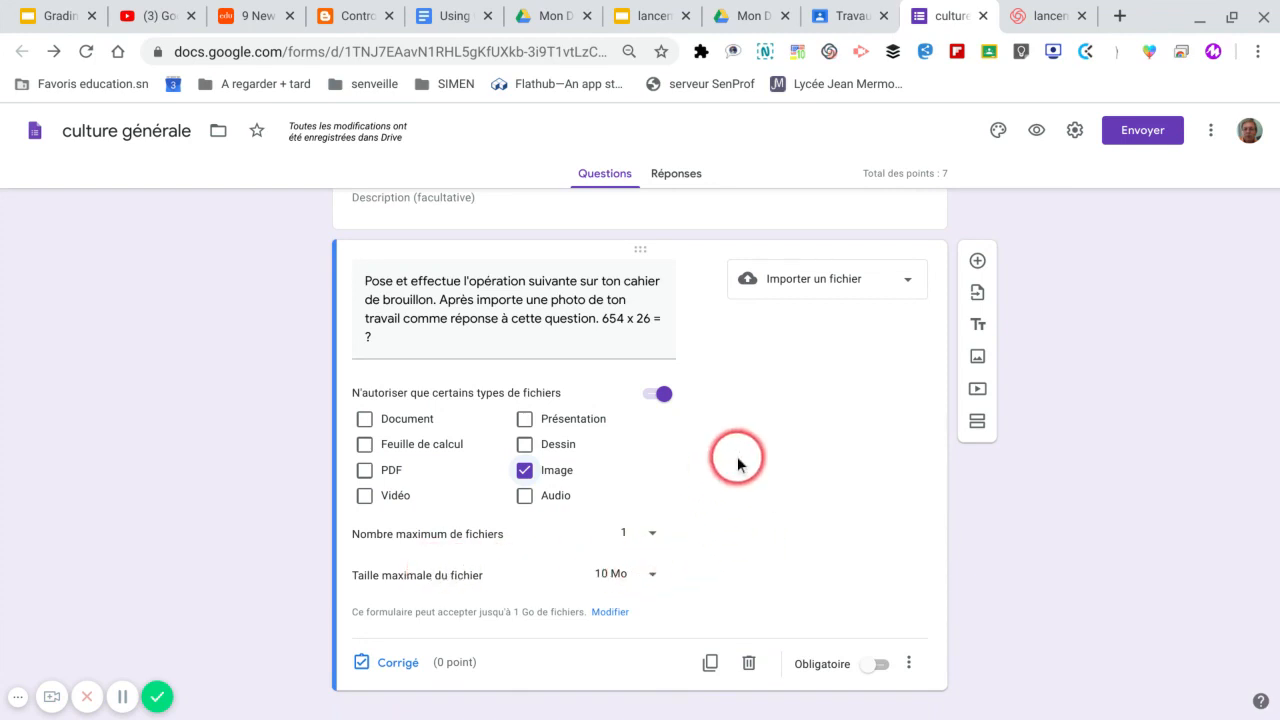
{"action": "scroll", "coordinate": [737, 460], "scroll_direction": "up", "scroll_amount": 2}
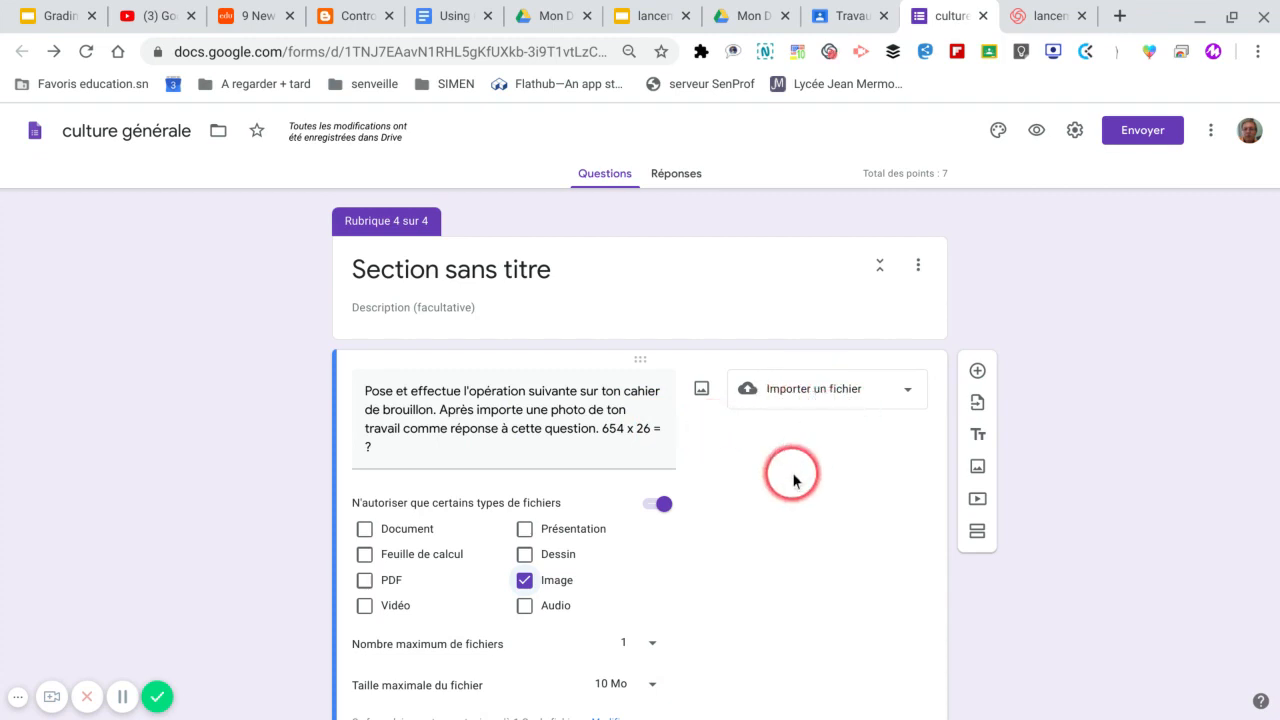
{"action": "scroll", "coordinate": [797, 480], "scroll_direction": "down", "scroll_amount": 2}
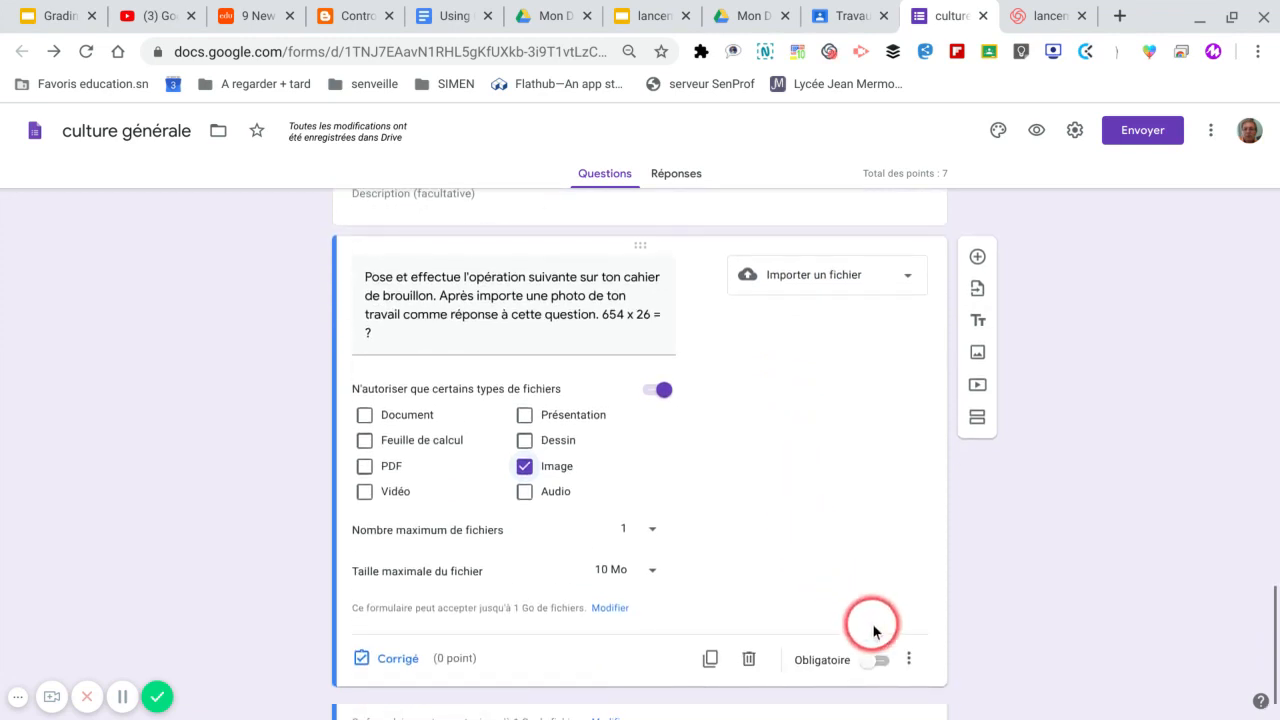
{"action": "left_click", "coordinate": [878, 661]}
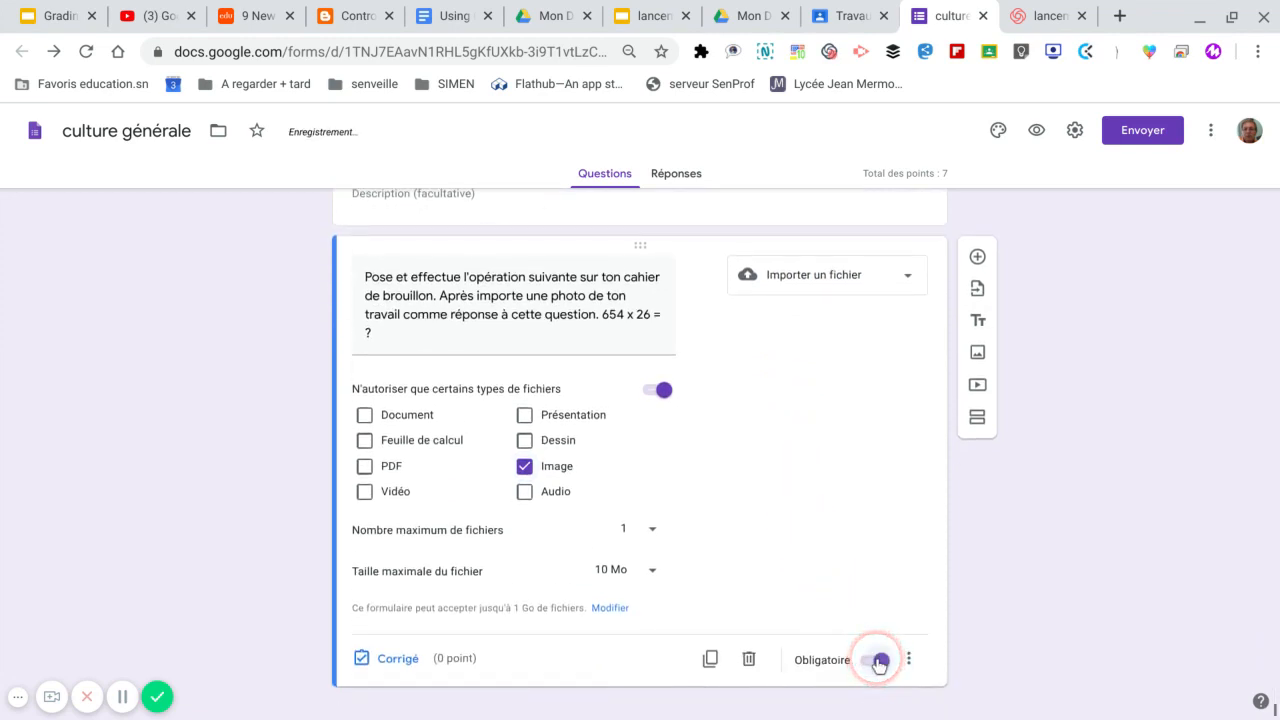
Add a new section after the file-upload question and insert a question of type "Grille à choix multiples" in it
{"action": "scroll", "coordinate": [835, 503], "scroll_direction": "down", "scroll_amount": 1}
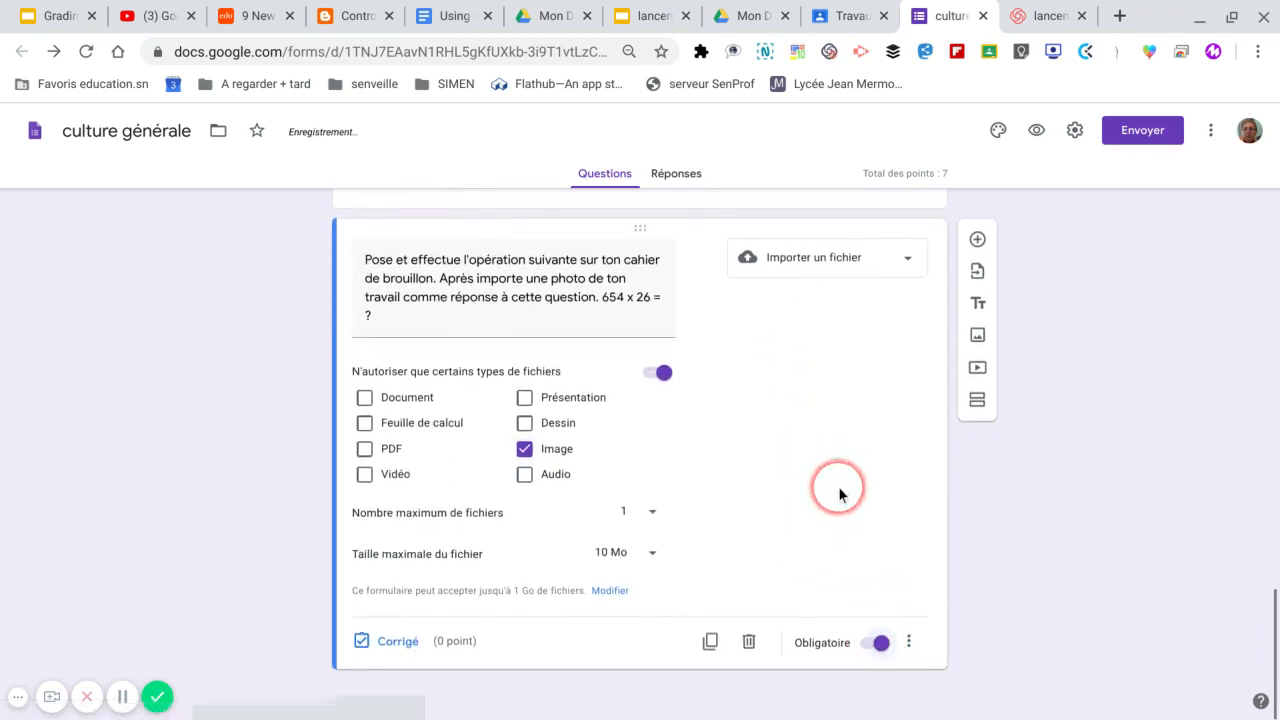
{"action": "left_click", "coordinate": [979, 405]}
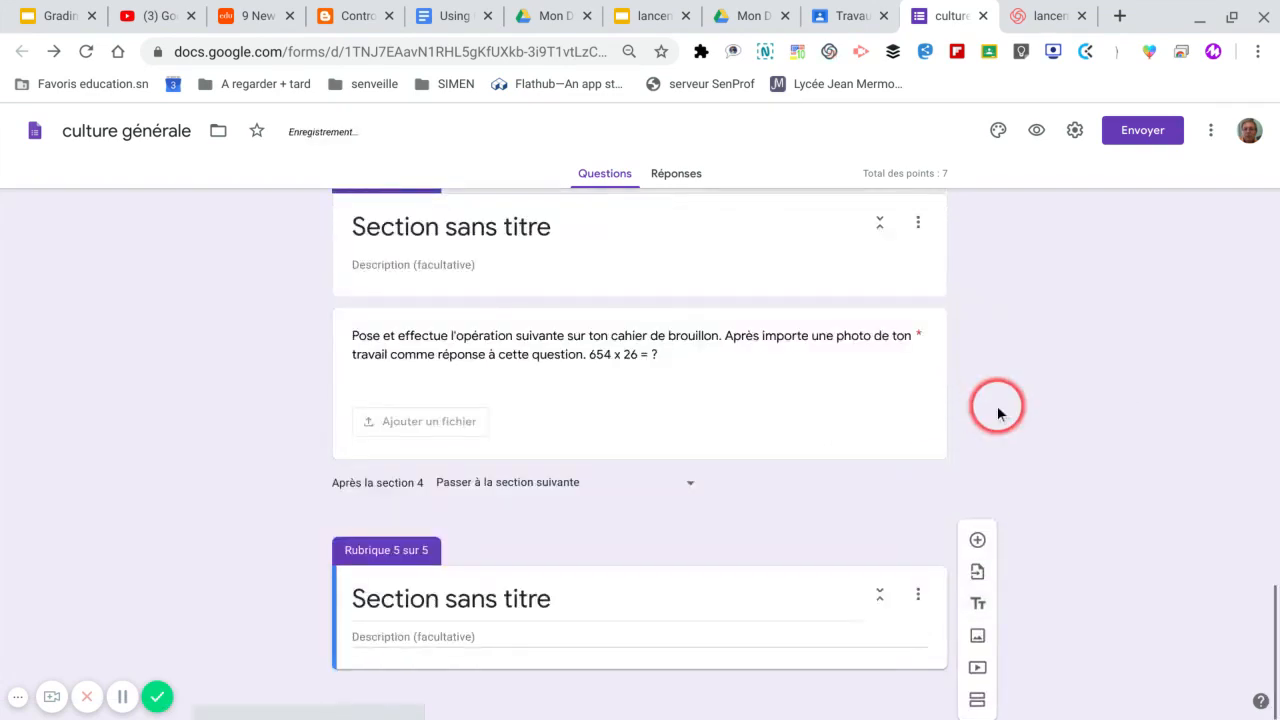
{"action": "left_click", "coordinate": [977, 541]}
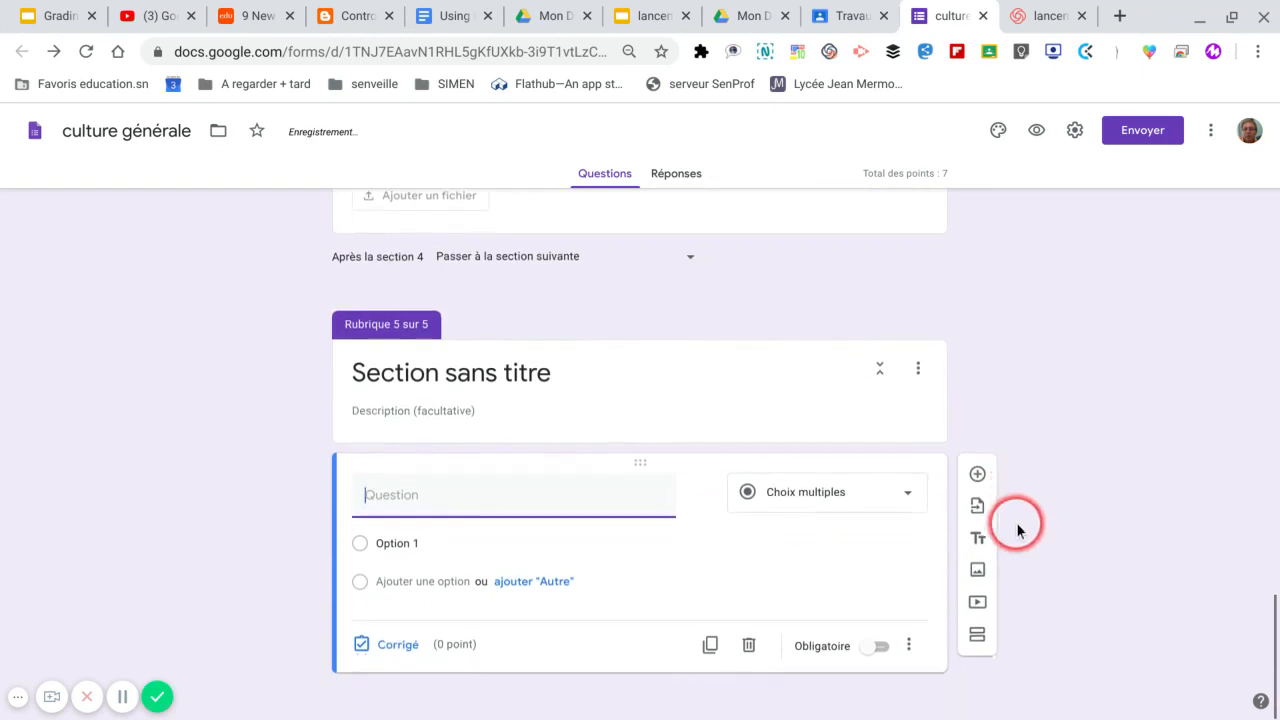
{"action": "left_click", "coordinate": [903, 491]}
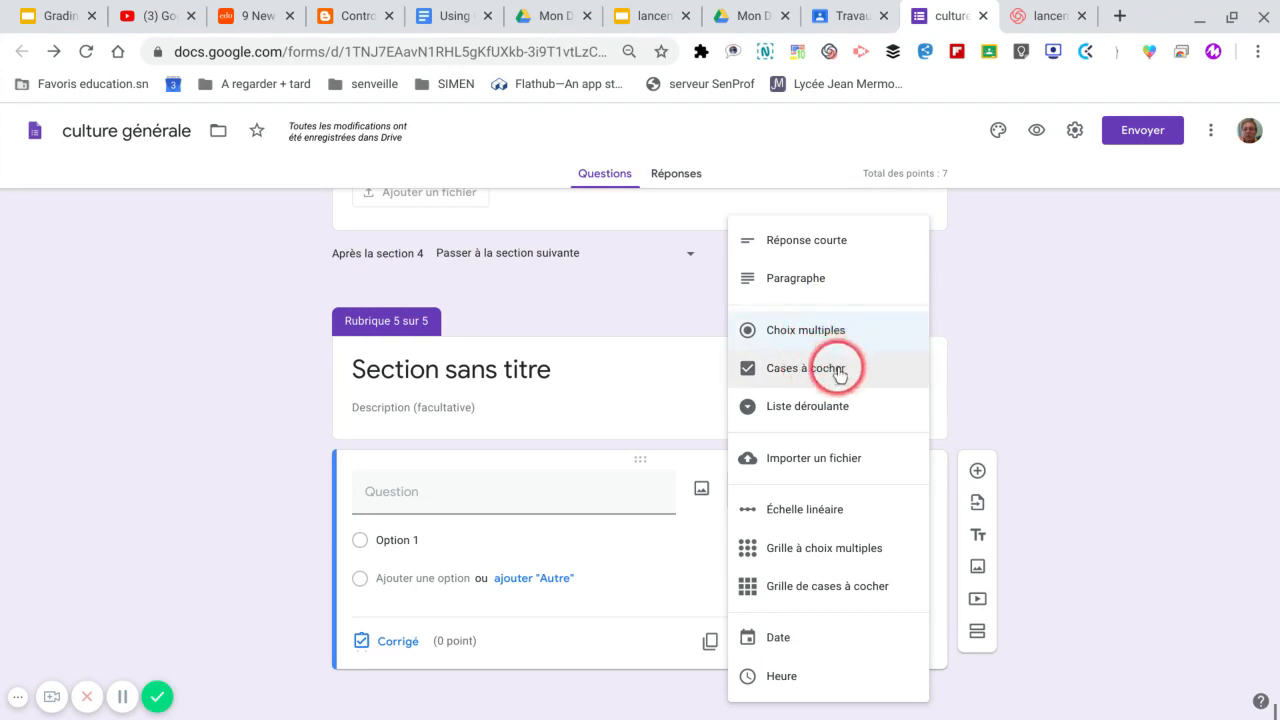
{"action": "left_click", "coordinate": [846, 592]}
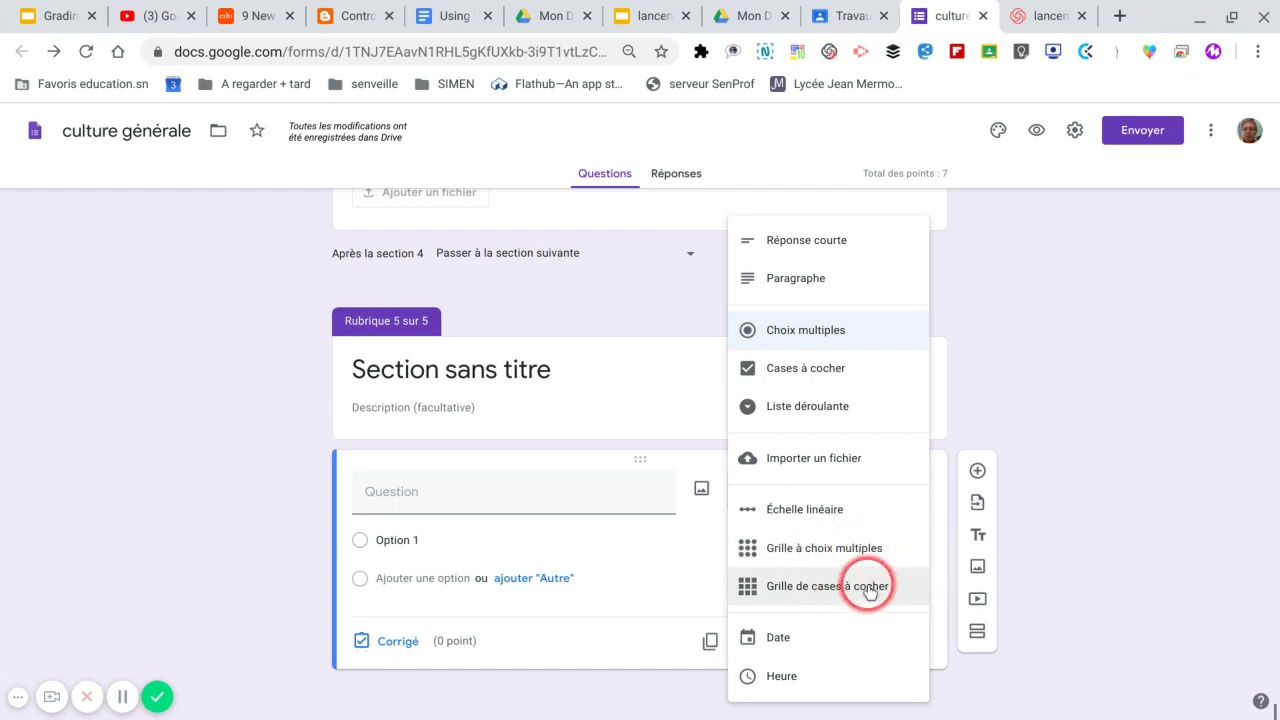
{"action": "left_click", "coordinate": [838, 558]}
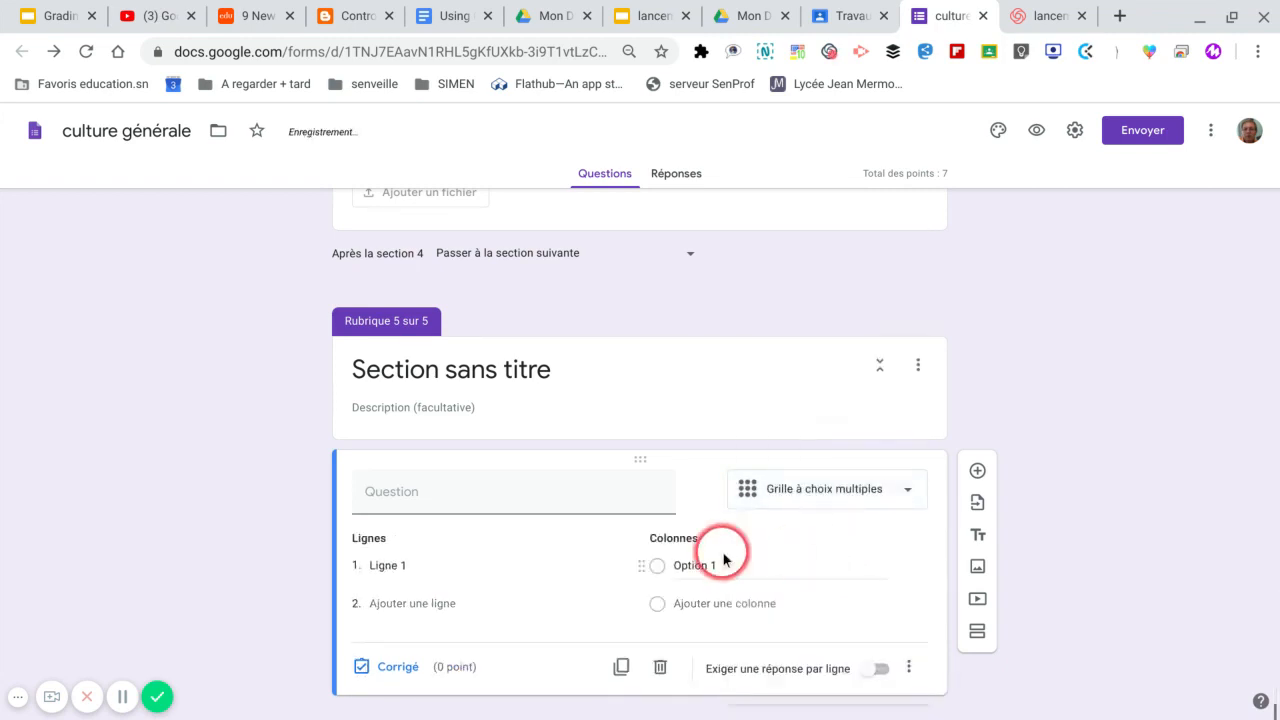
Fill the grid with rows Bordeaux, Paris, Lyon and Angers, and columns Le Rhône, La Seine, La Garonne and La Loire
{"action": "left_click", "coordinate": [438, 564]}
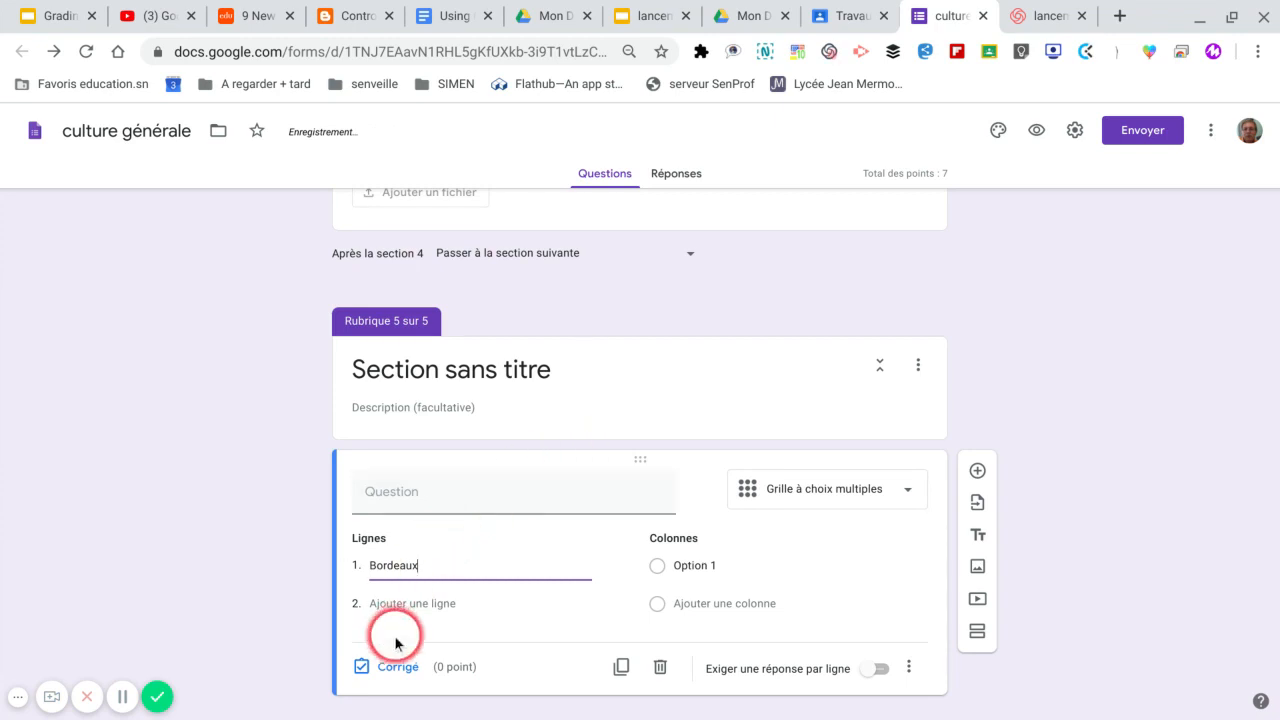
{"action": "left_click", "coordinate": [428, 603]}
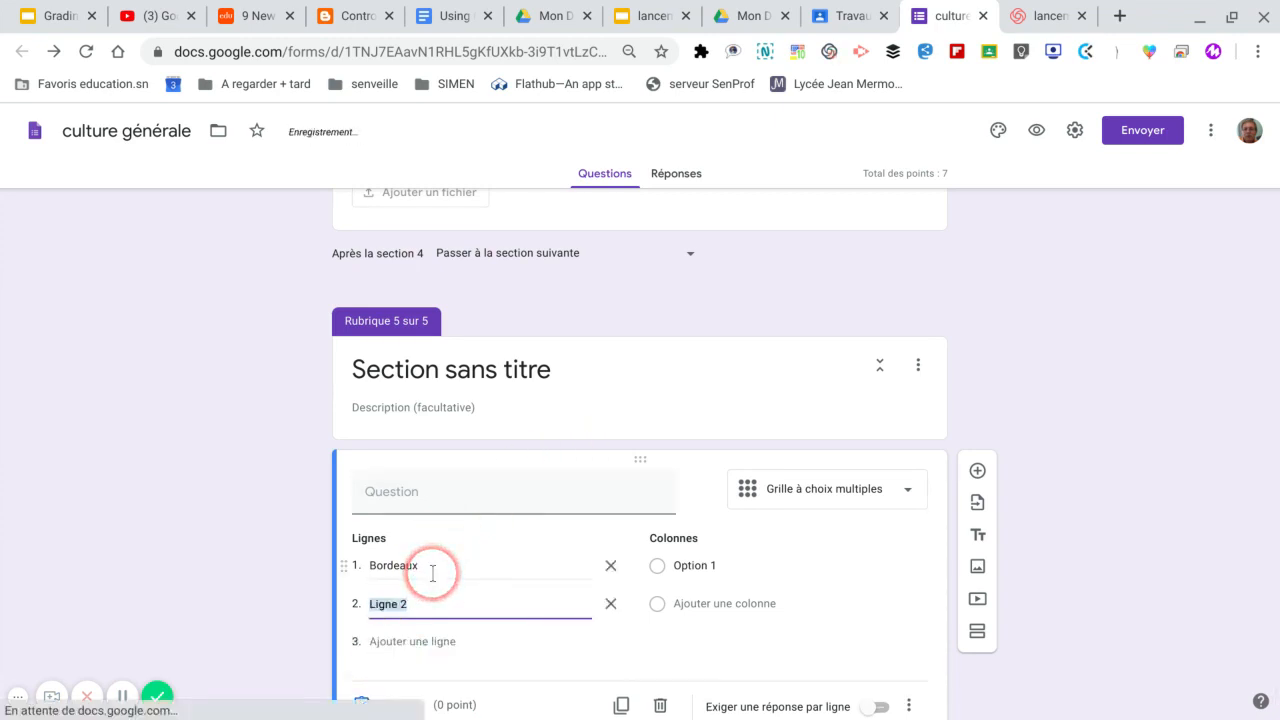
{"action": "type", "text": "Paris"}
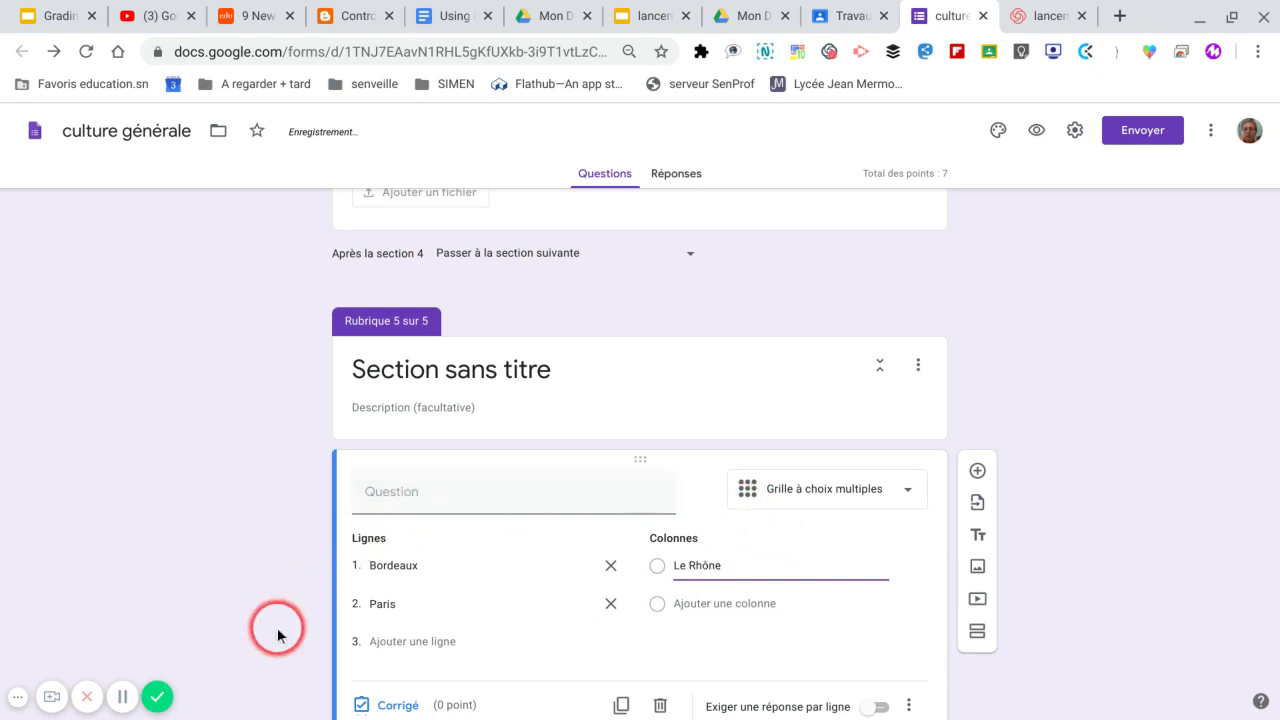
{"action": "left_click", "coordinate": [121, 700]}
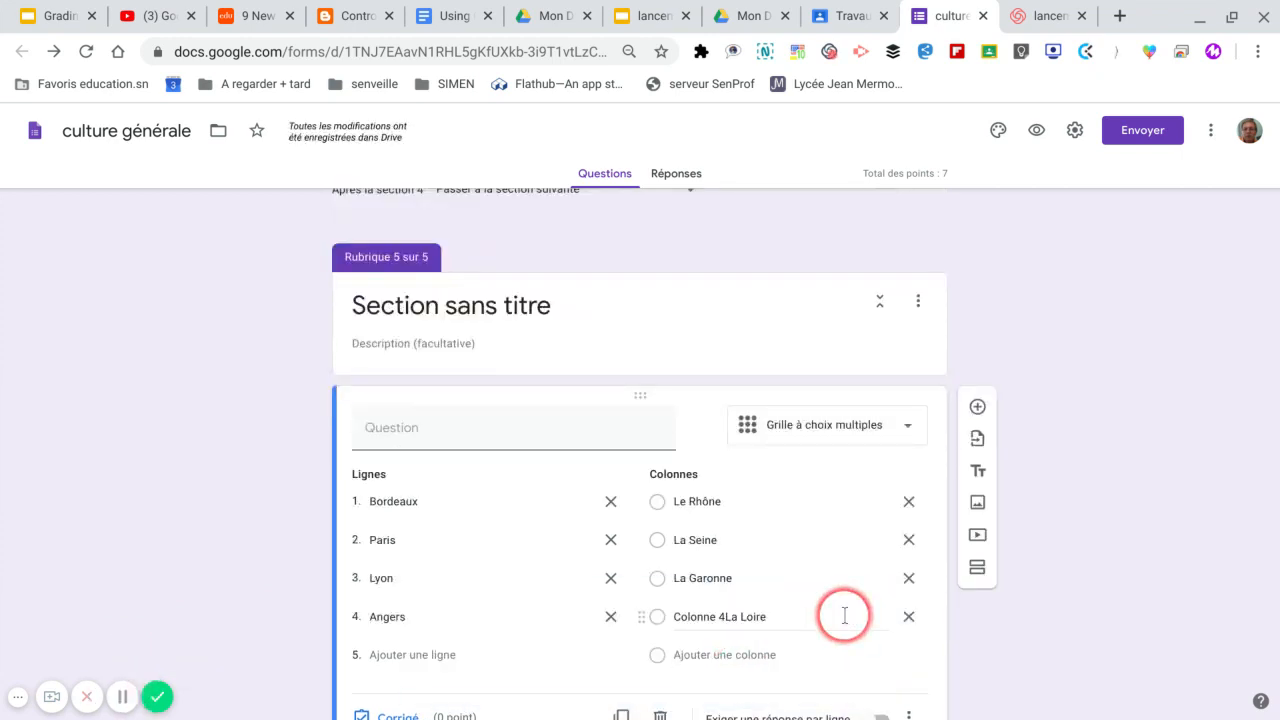
{"action": "left_click", "coordinate": [727, 617]}
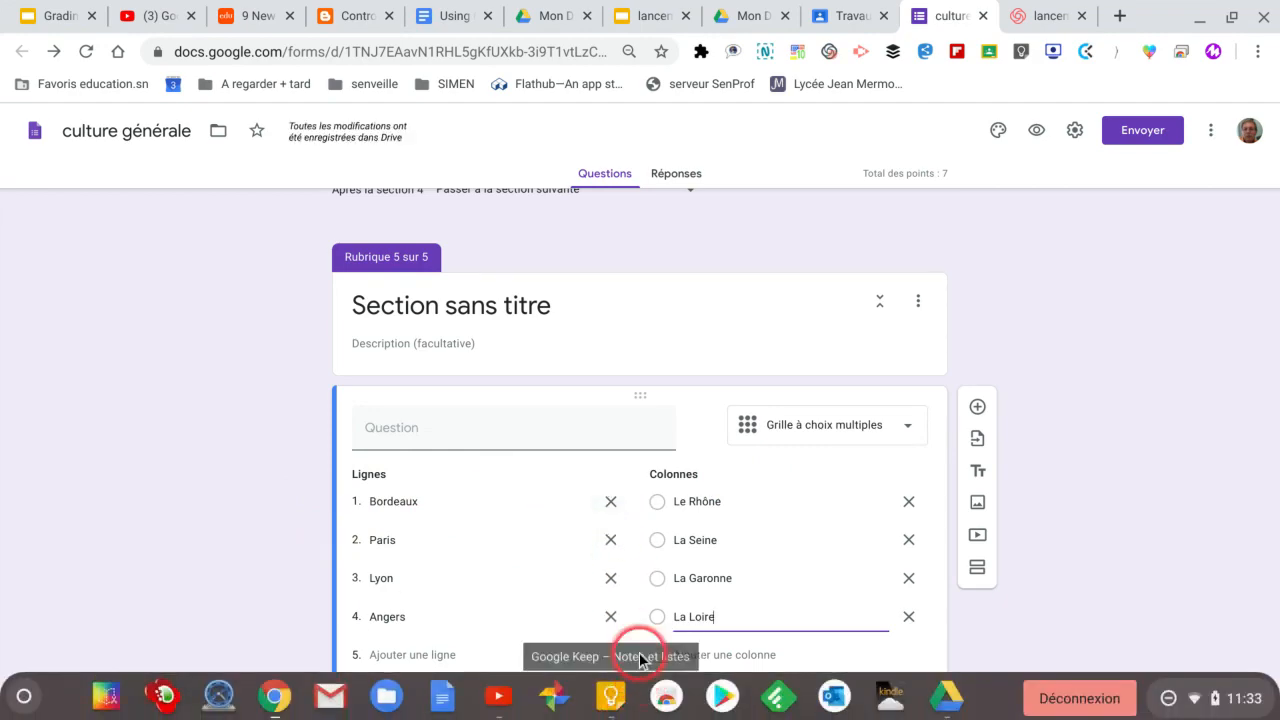
Copy "Dans quelle ville passe quel fleuve?" from the Google Keep note into the grid question's title
{"action": "left_click", "coordinate": [610, 700]}
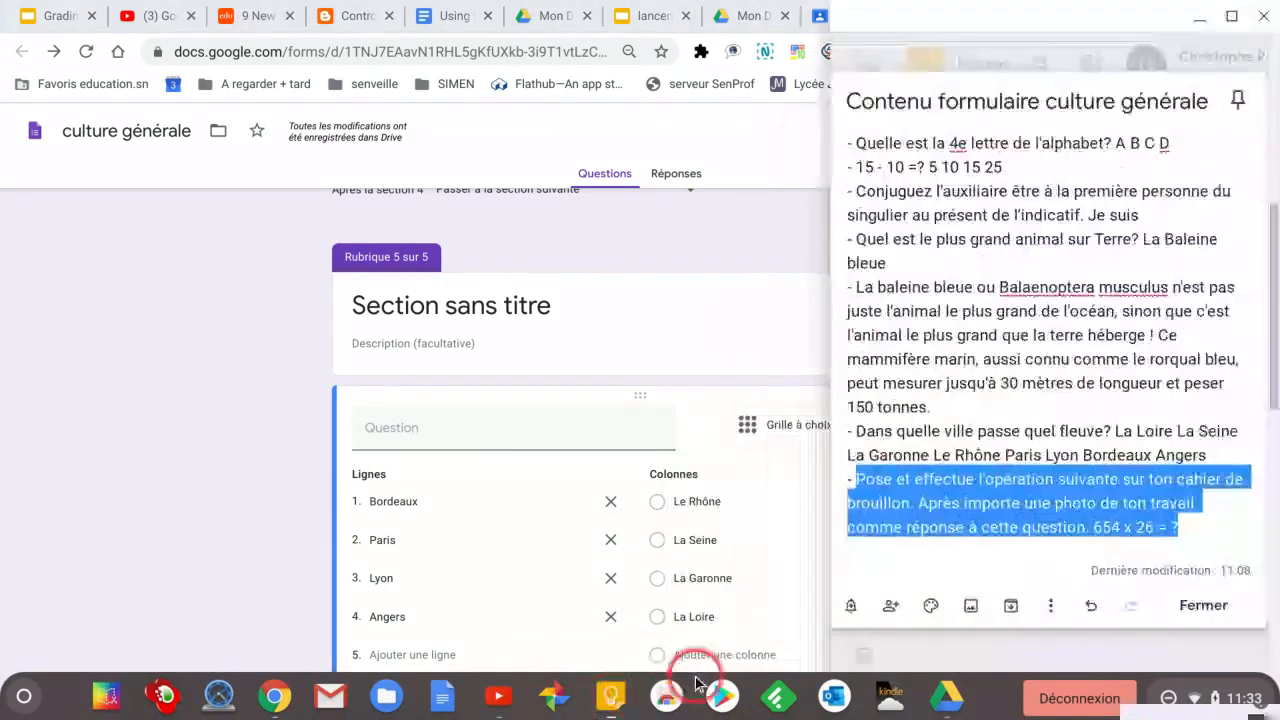
{"action": "left_click", "coordinate": [873, 437]}
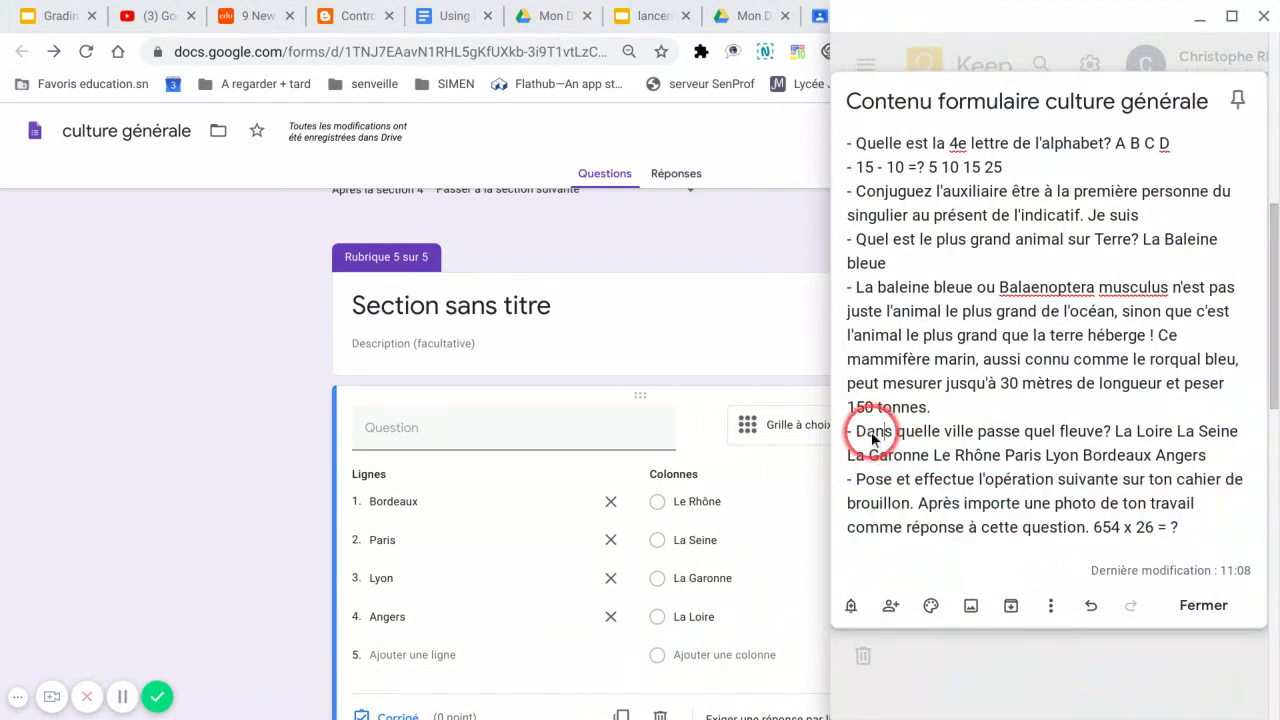
{"action": "left_click_drag", "start_coordinate": [858, 432], "coordinate": [1112, 432]}
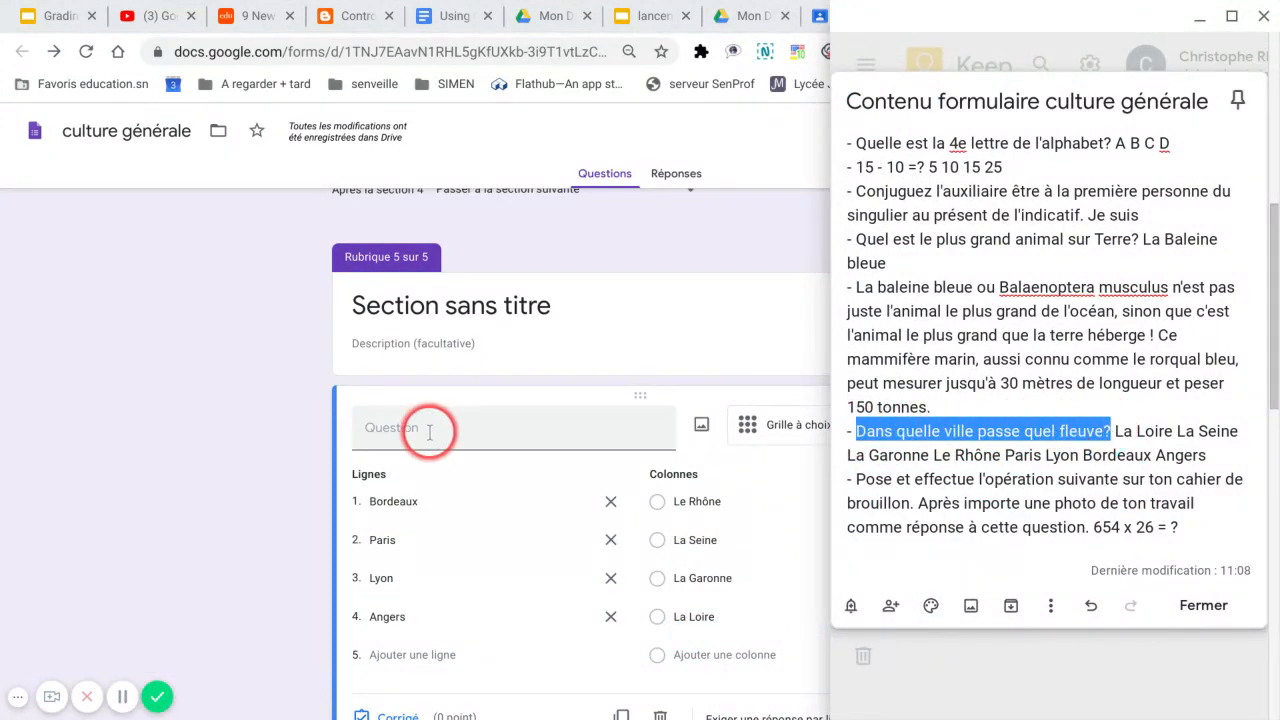
{"action": "left_click", "coordinate": [425, 430]}
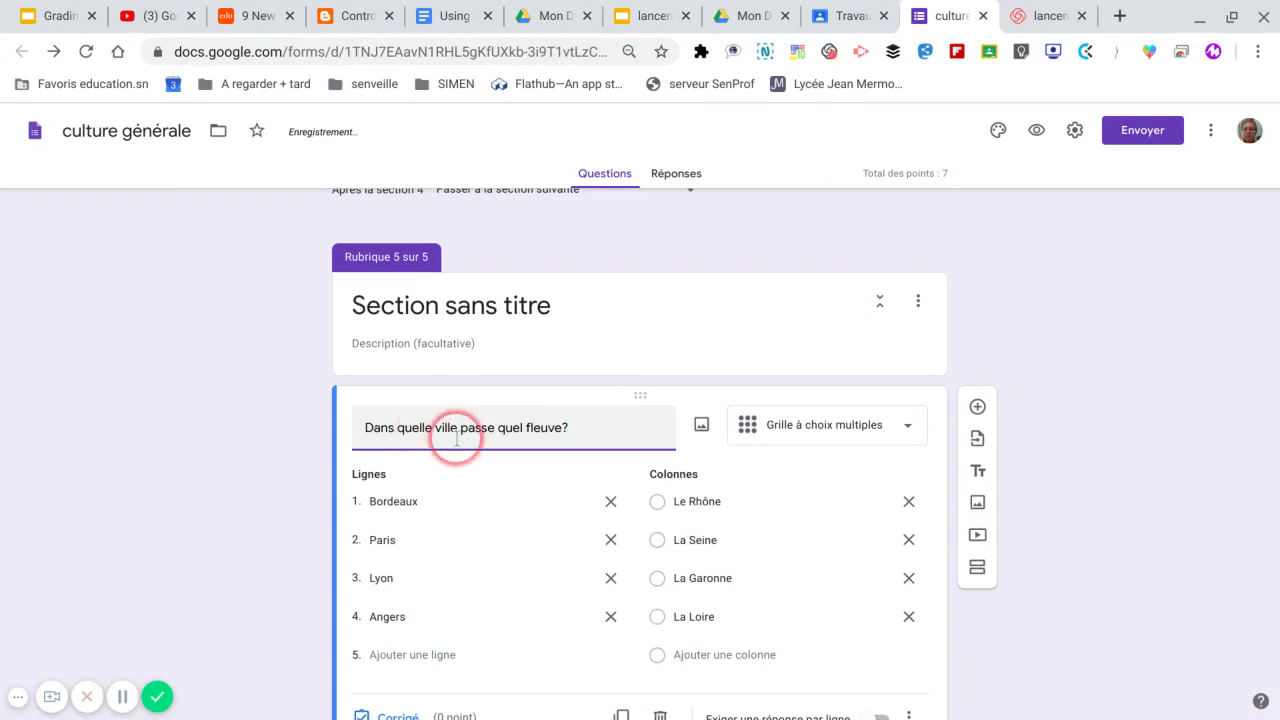
Set the grid's correct answers: Bordeaux to La Garonne, Paris to La Seine, Lyon to Le Rhône and Angers to La Loire
{"action": "scroll", "coordinate": [457, 438], "scroll_direction": "down", "scroll_amount": 2}
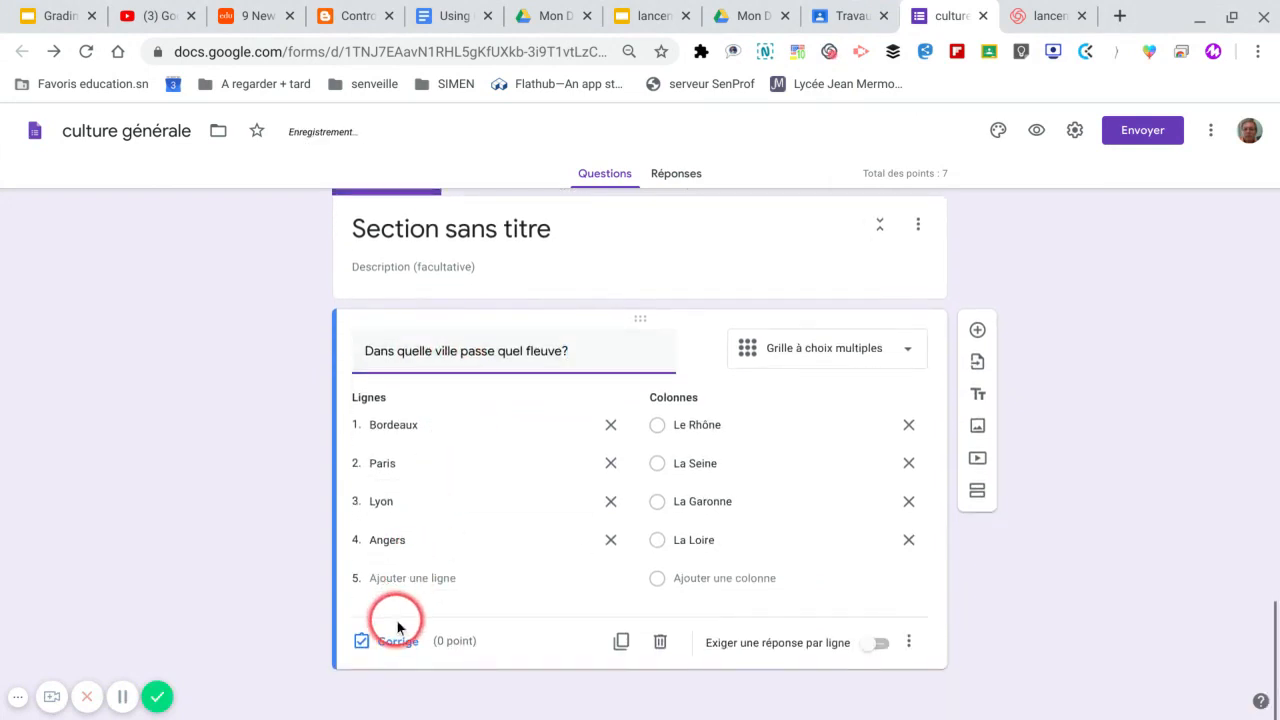
{"action": "left_click", "coordinate": [393, 641]}
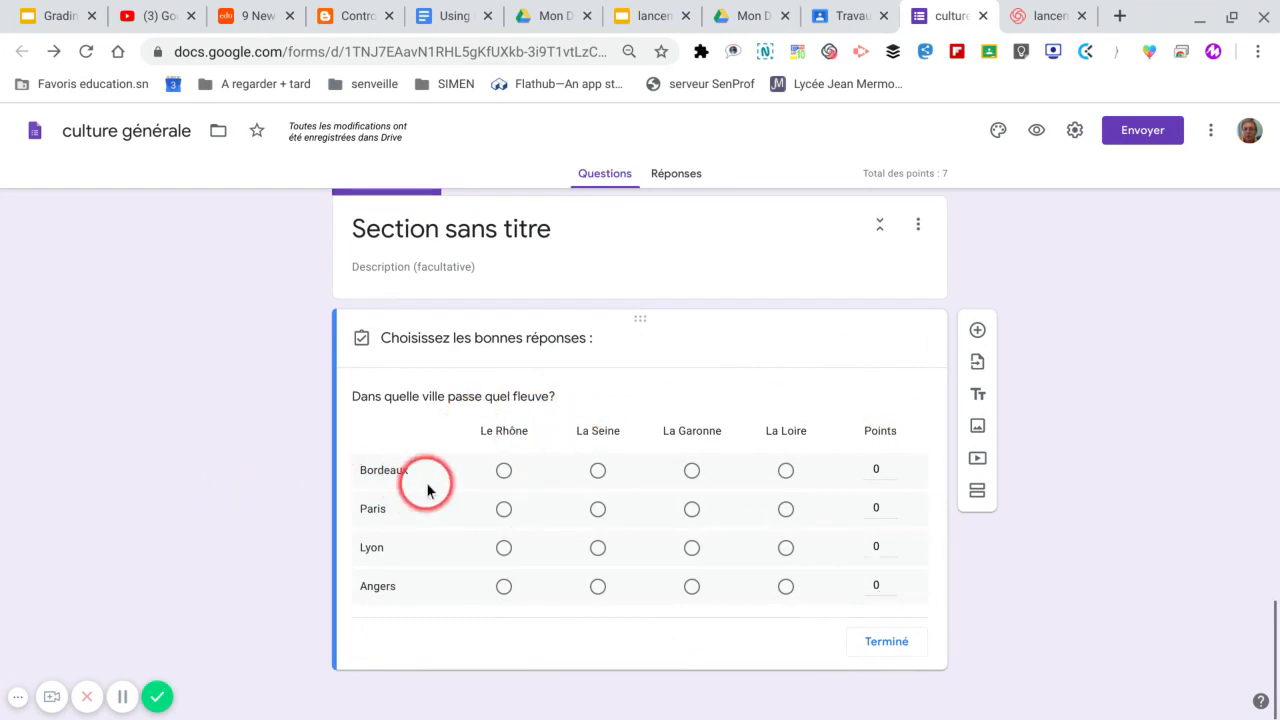
{"action": "left_click", "coordinate": [691, 471]}
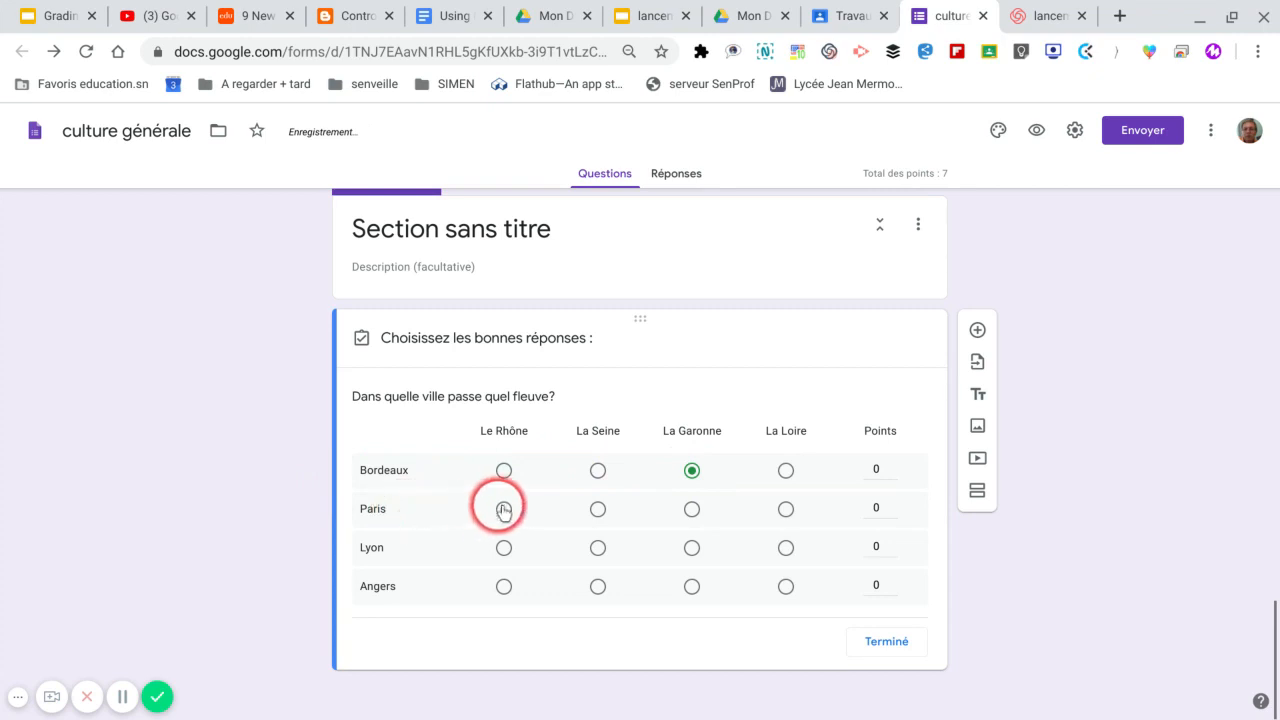
{"action": "left_click", "coordinate": [597, 509]}
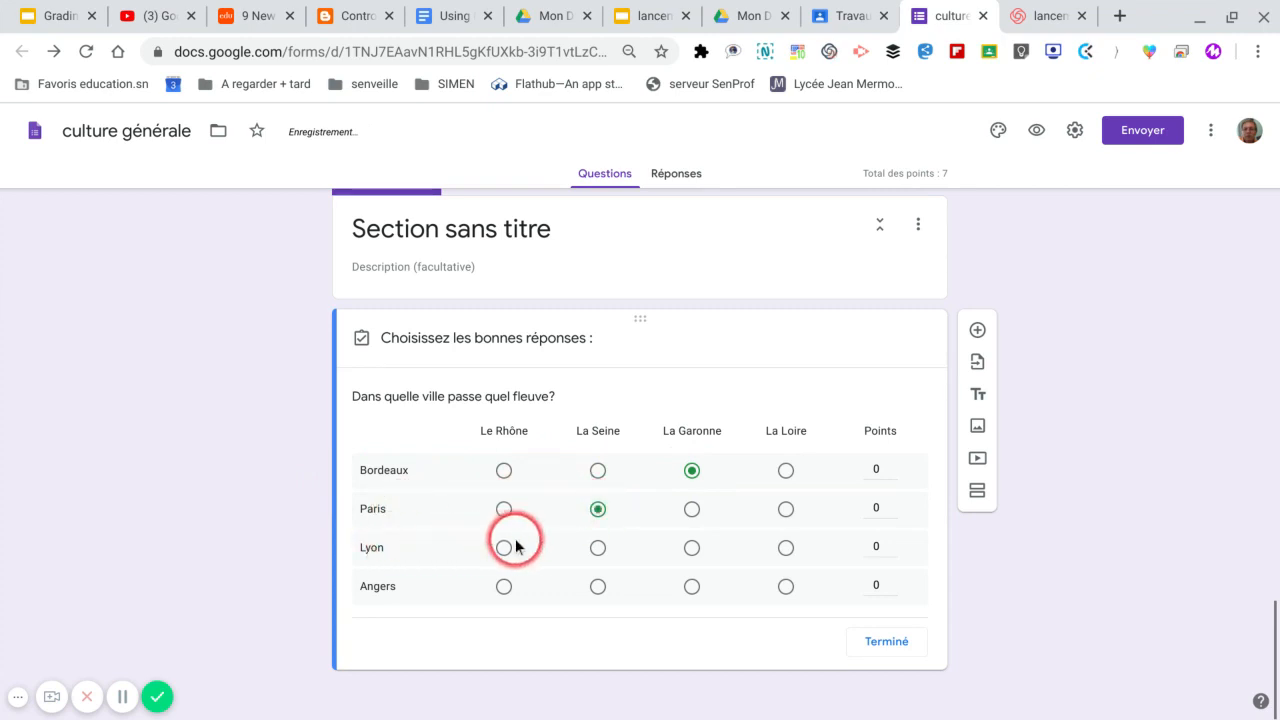
{"action": "left_click", "coordinate": [505, 548]}
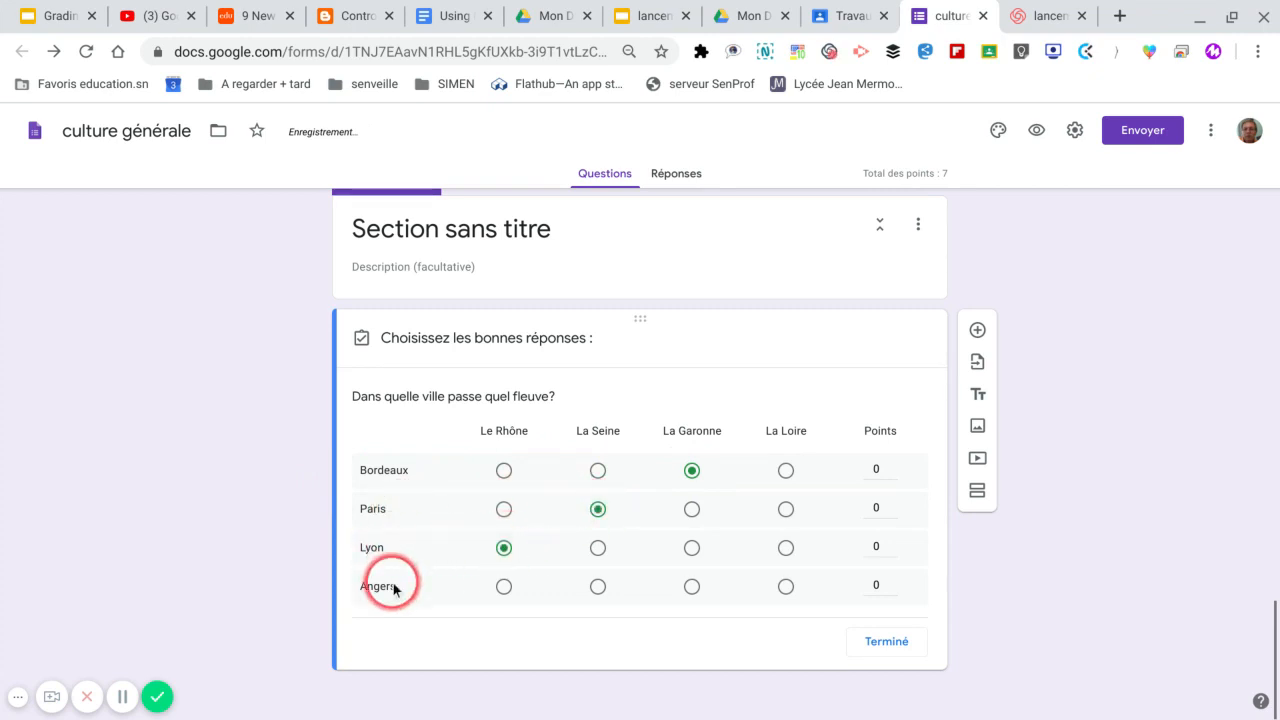
{"action": "left_click", "coordinate": [785, 588]}
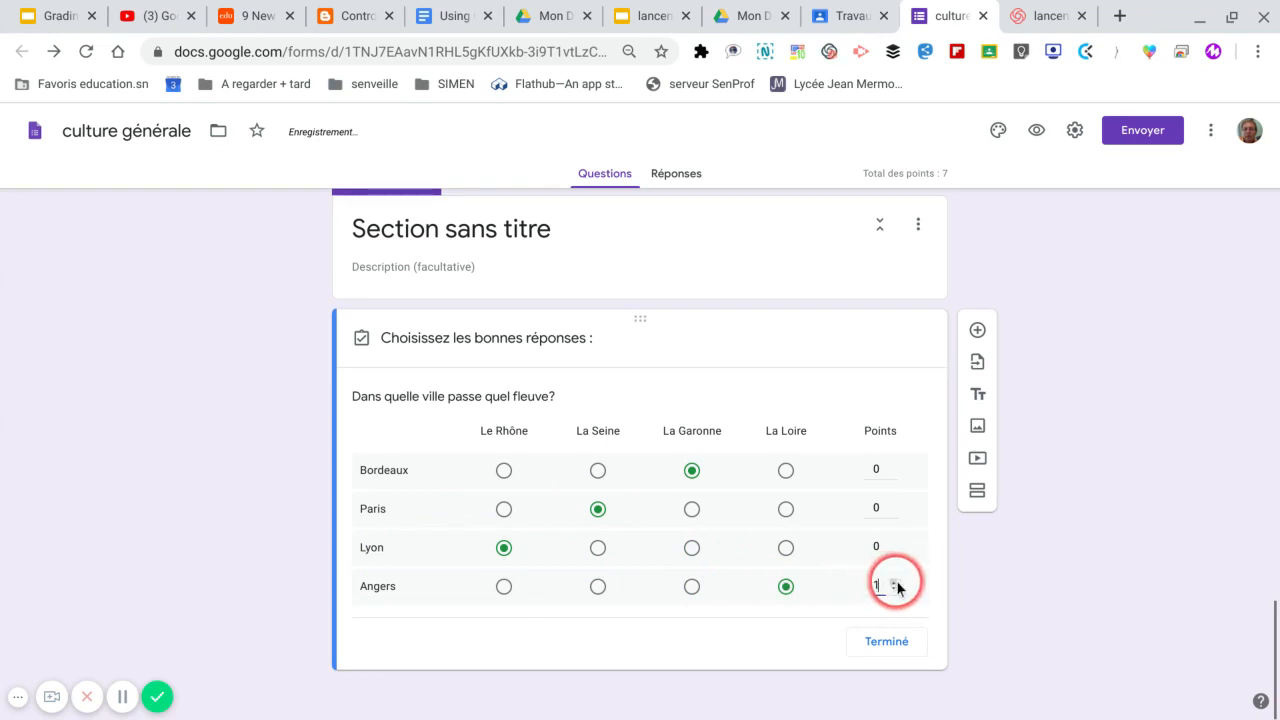
Assign 1 point to each row of the grid's answer key, finish the key and require a response in each row
{"action": "left_click", "coordinate": [894, 506]}
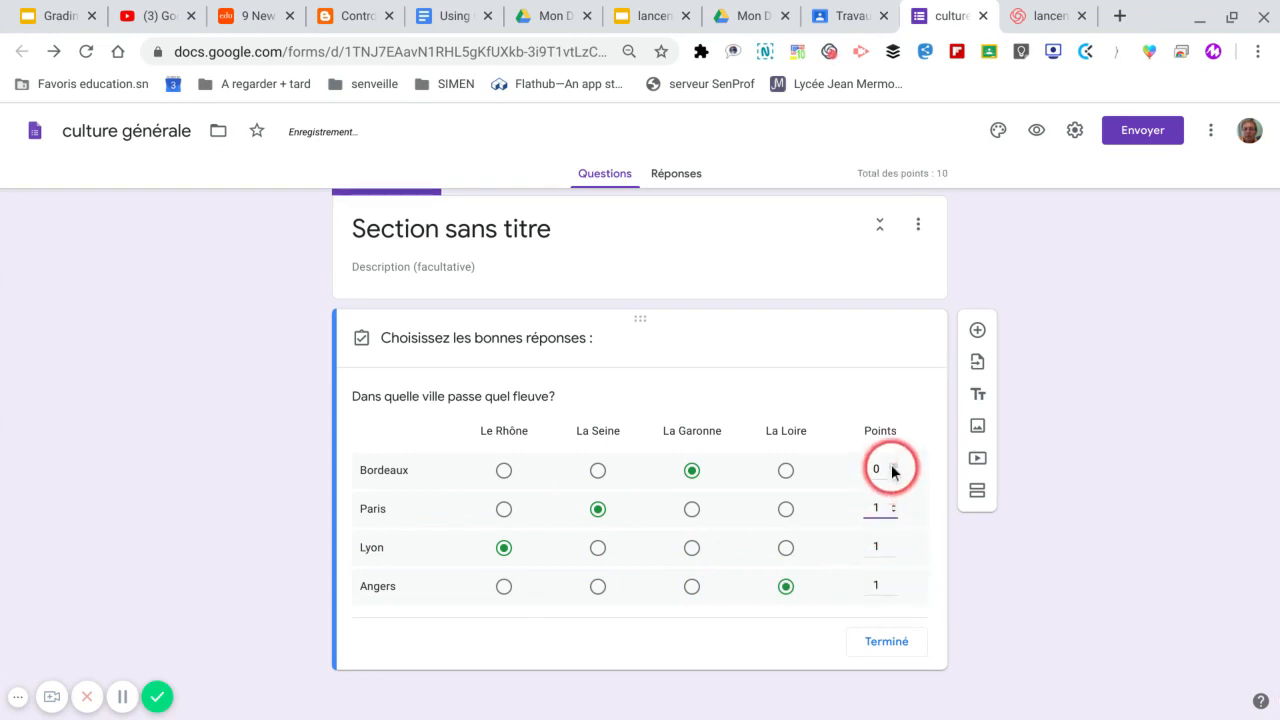
{"action": "left_click", "coordinate": [881, 643]}
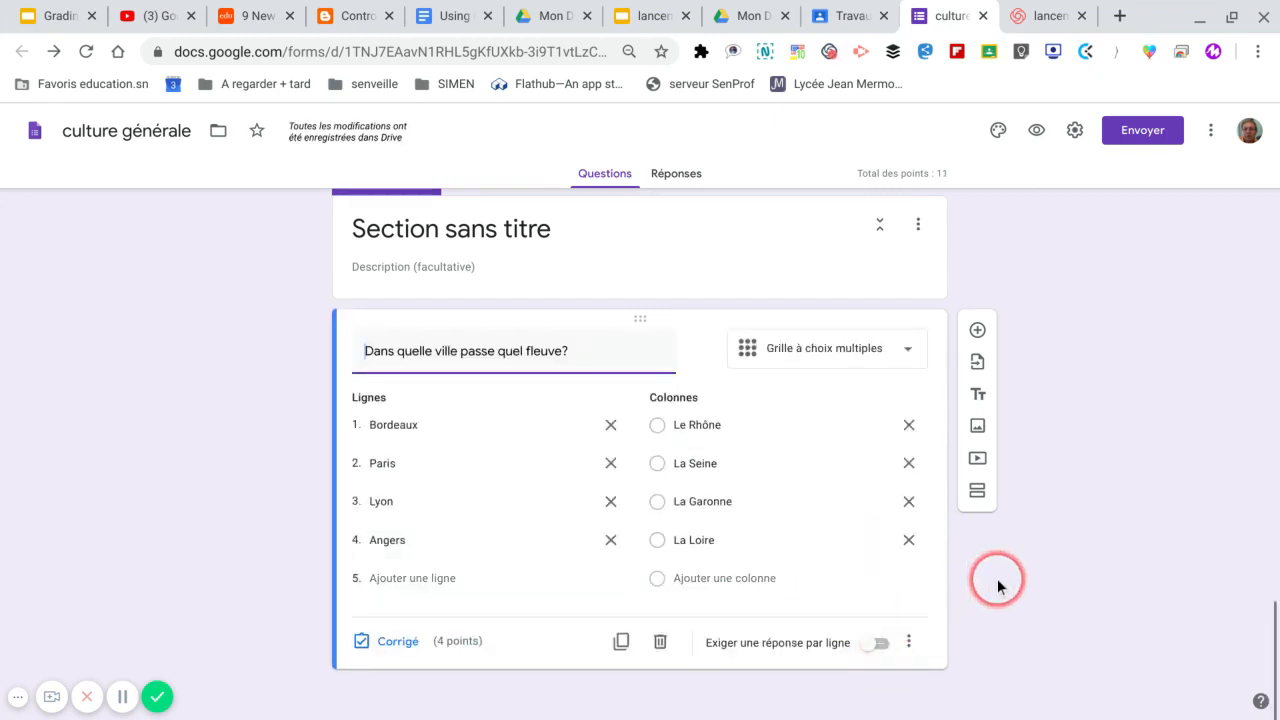
{"action": "left_click", "coordinate": [879, 643]}
{"action": "scroll", "coordinate": [1100, 390], "scroll_direction": "up", "scroll_amount": 5}
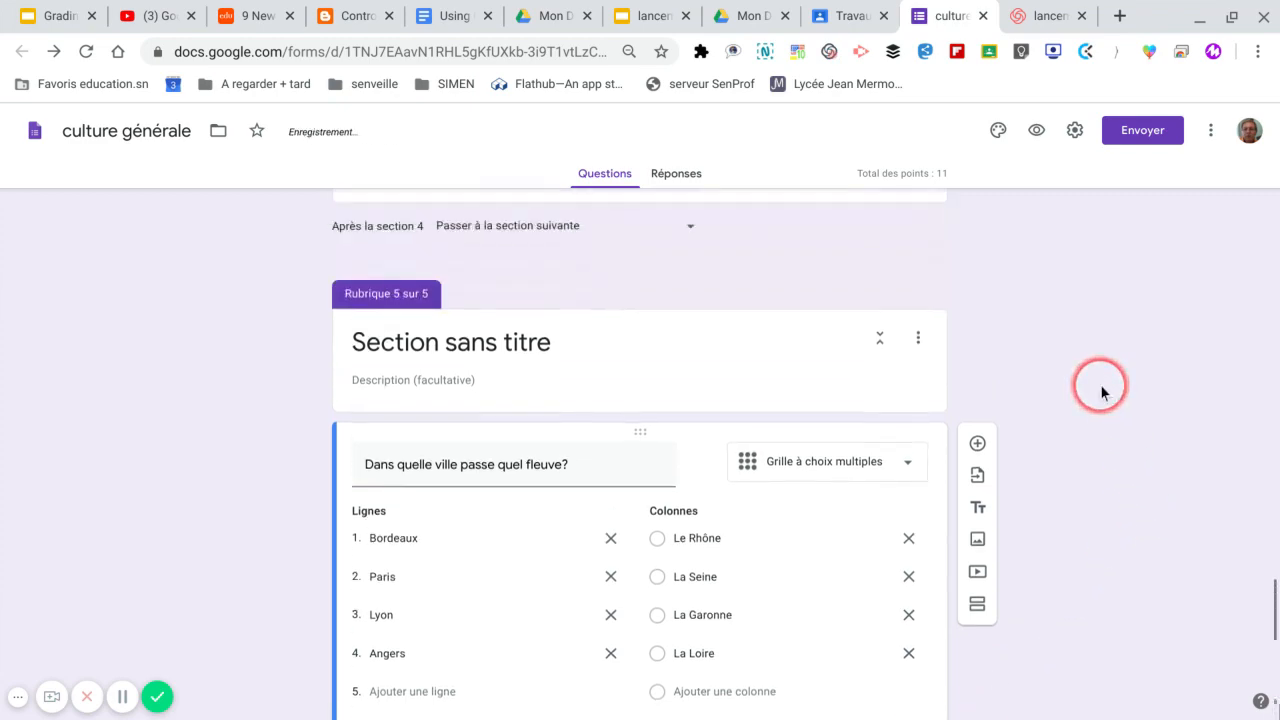
Preview the form, fill Prénom with xx and Nom with tr, and continue to the second section
{"action": "scroll", "coordinate": [1100, 384], "scroll_direction": "up", "scroll_amount": 10}
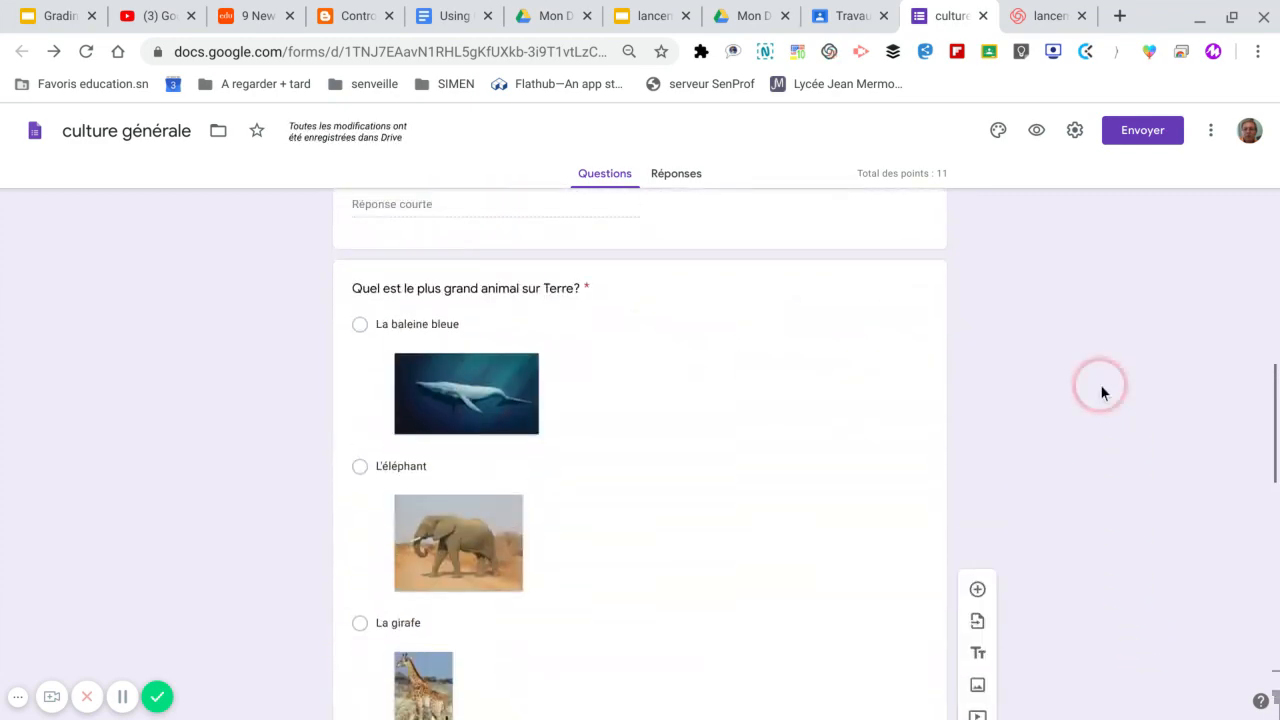
{"action": "scroll", "coordinate": [1010, 377], "scroll_direction": "up", "scroll_amount": 5}
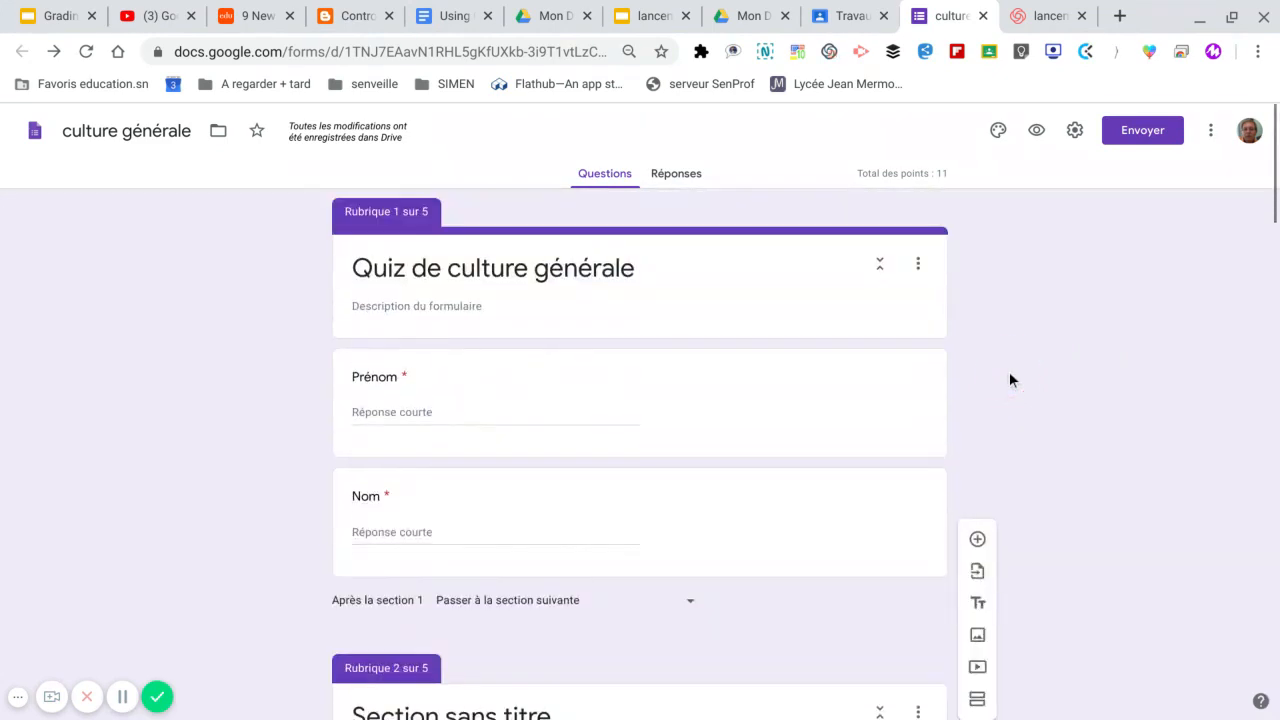
{"action": "scroll", "coordinate": [1010, 377], "scroll_direction": "down", "scroll_amount": 10}
{"action": "scroll", "coordinate": [1009, 380], "scroll_direction": "down", "scroll_amount": 5}
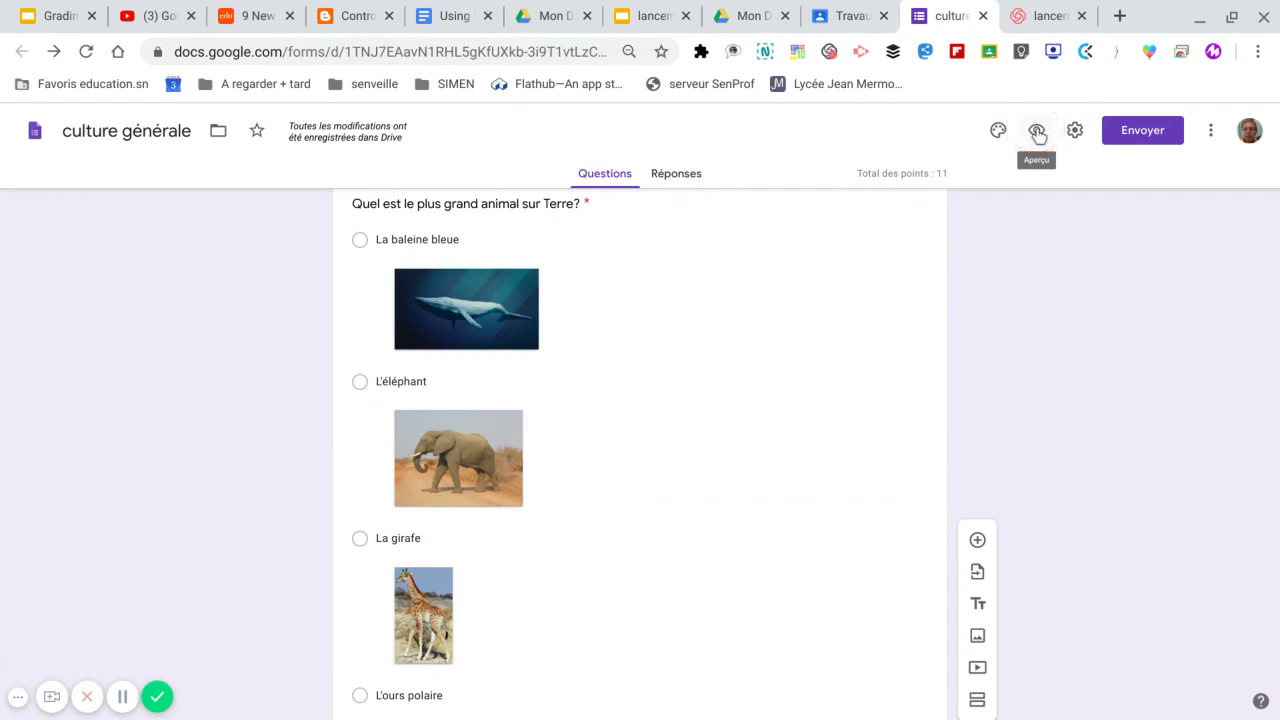
{"action": "left_click", "coordinate": [1037, 133]}
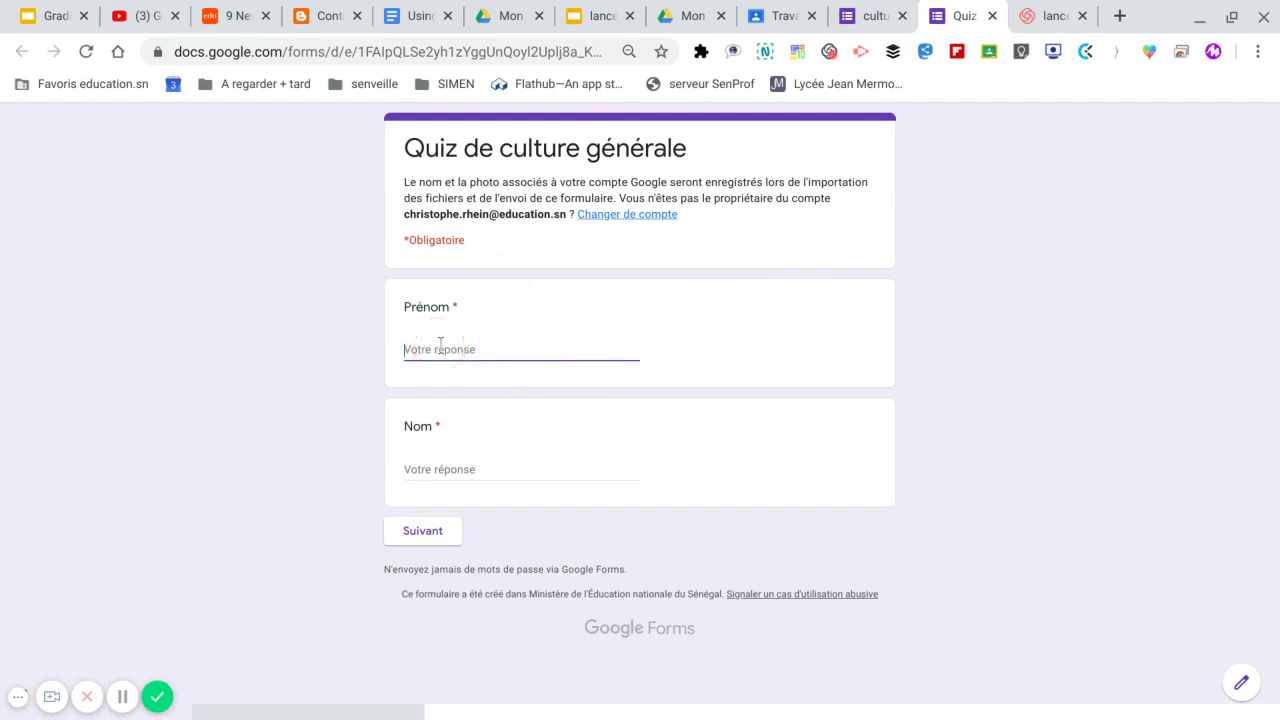
{"action": "left_click", "coordinate": [424, 531]}
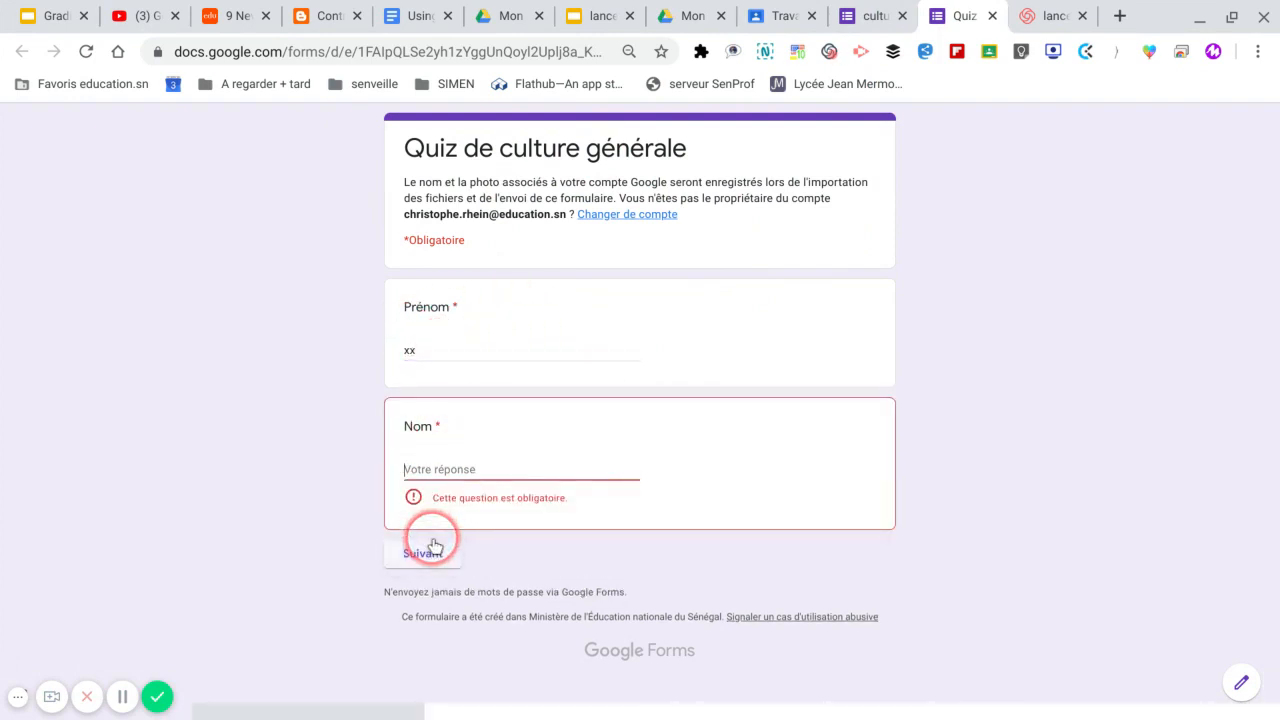
{"action": "left_click", "coordinate": [437, 468]}
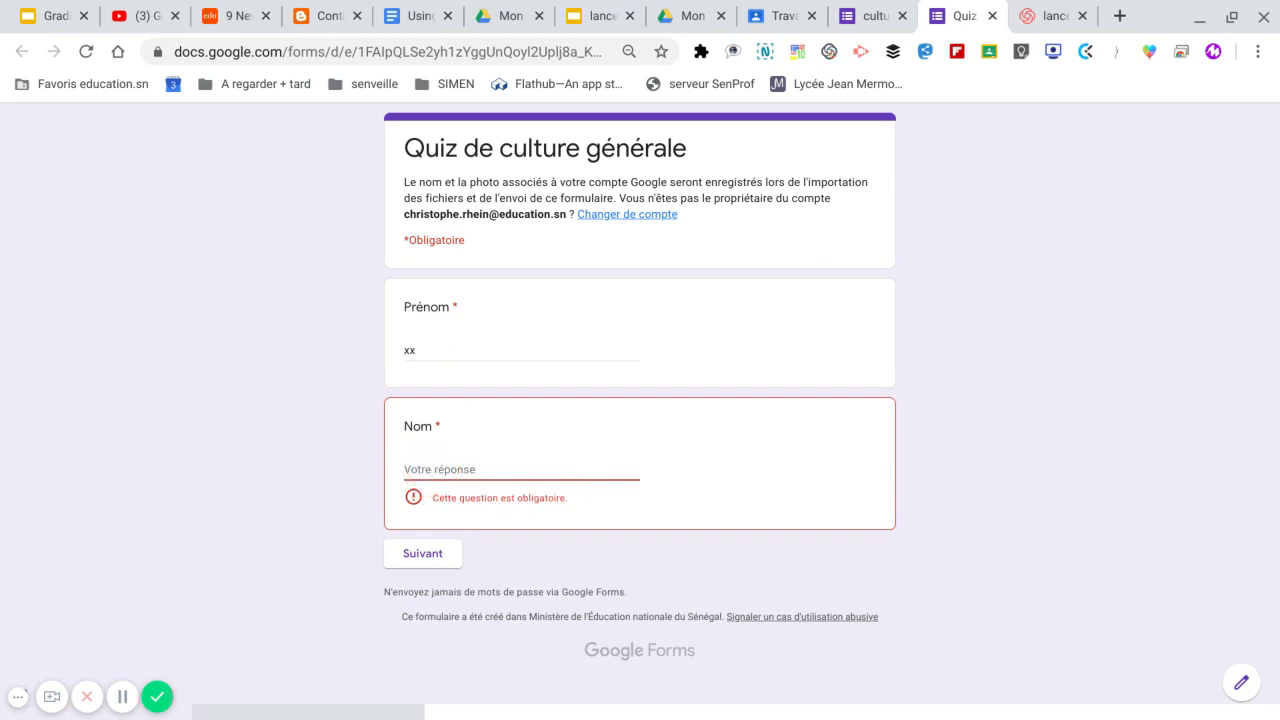
{"action": "type", "text": "tr"}
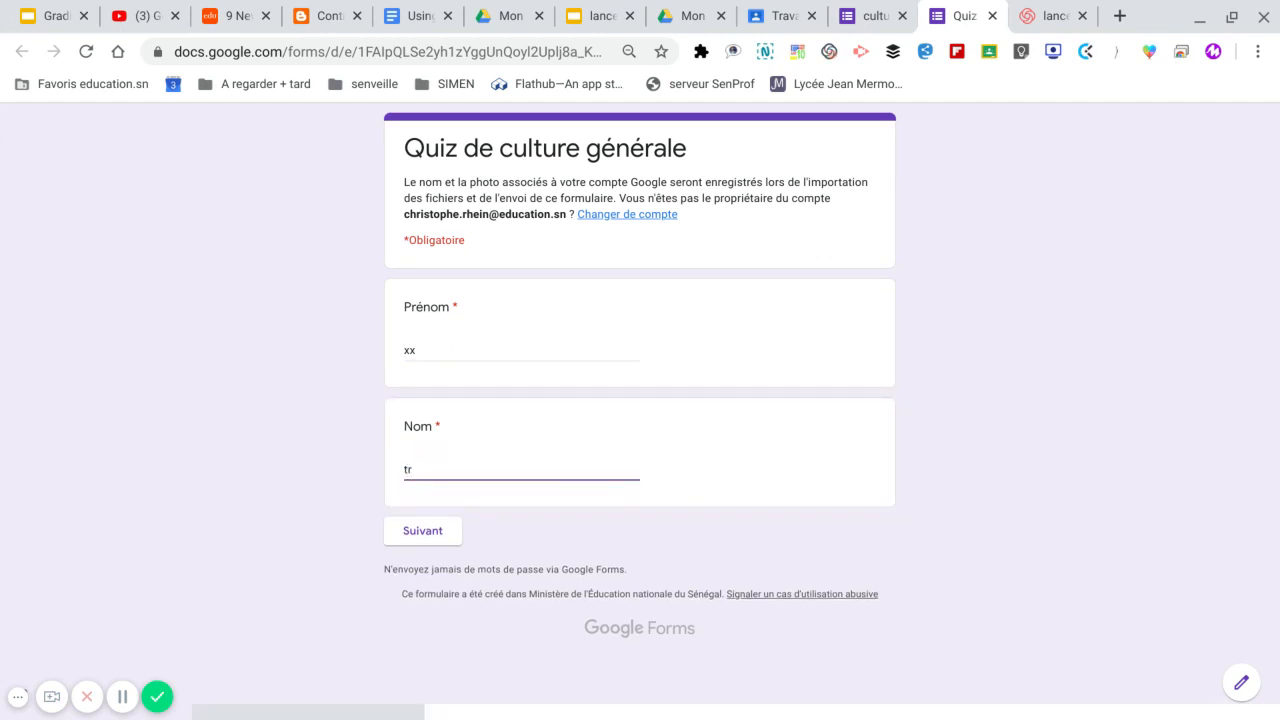
{"action": "left_click", "coordinate": [424, 530]}
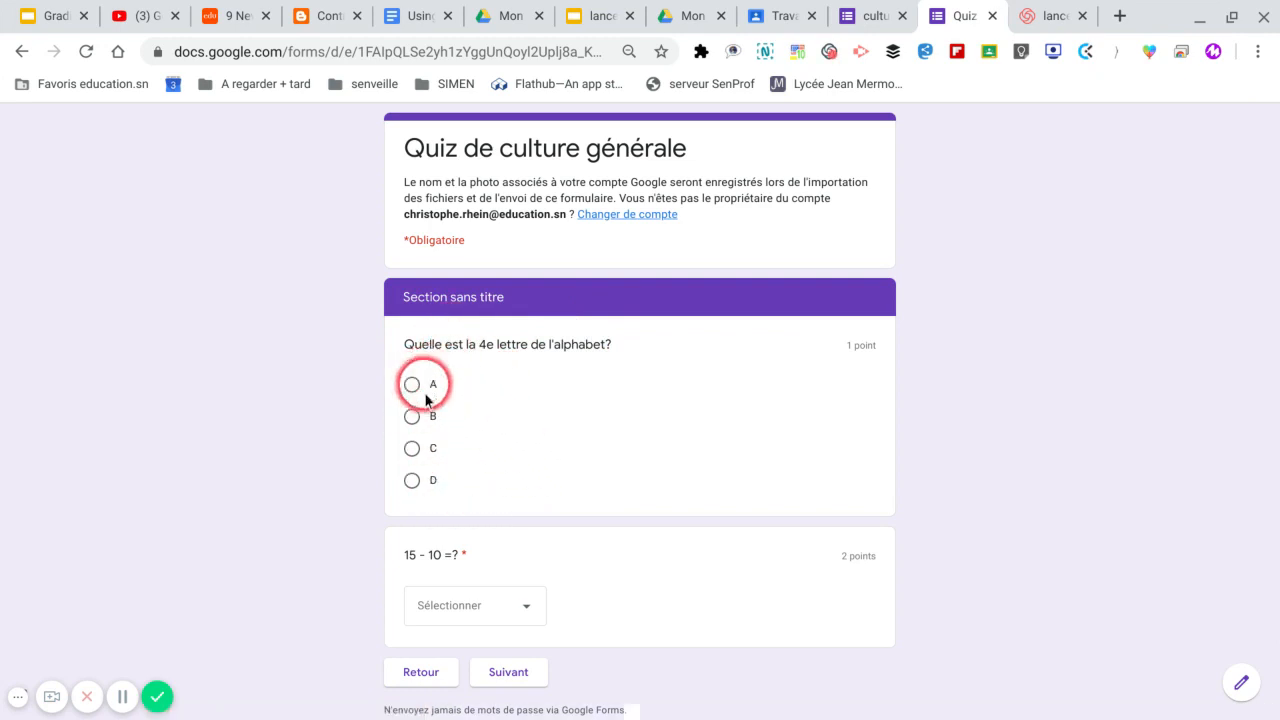
Answer the alphabet question with D and the subtraction 15 - 10 with 5, and continue to the following section
{"action": "left_click", "coordinate": [414, 481]}
{"action": "left_click", "coordinate": [503, 606]}
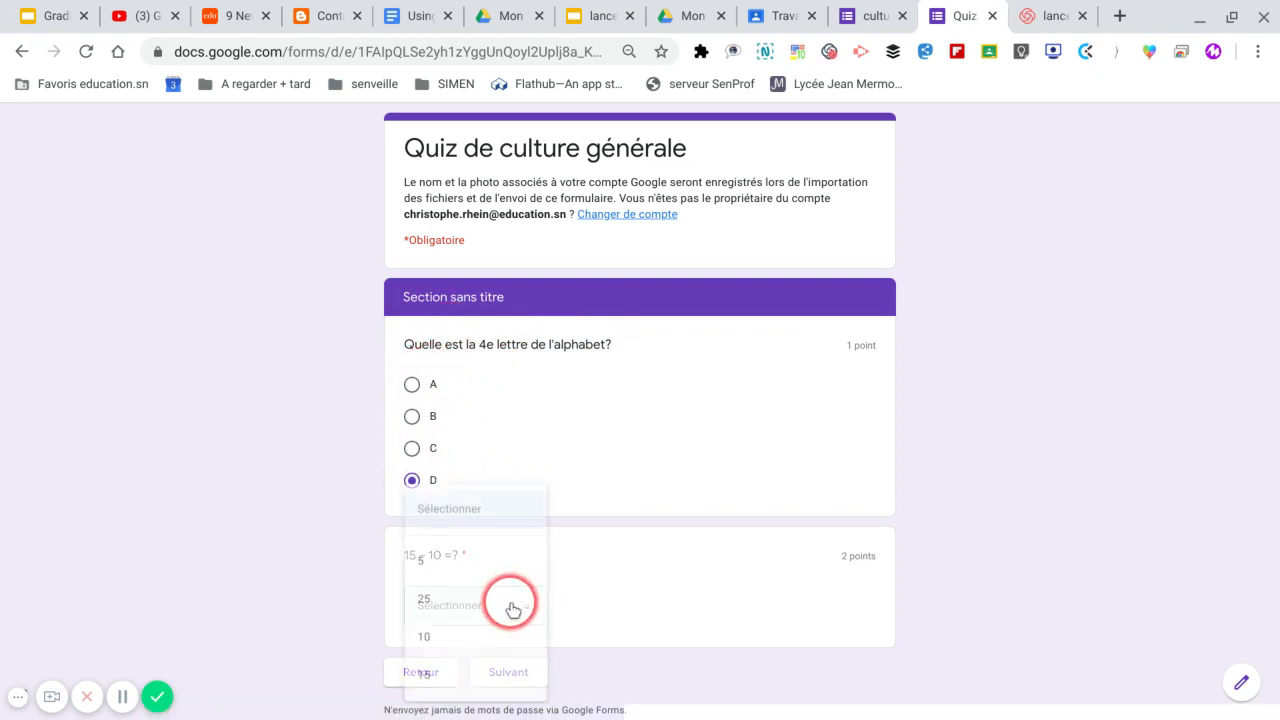
{"action": "left_click", "coordinate": [466, 566]}
{"action": "left_click", "coordinate": [530, 672]}
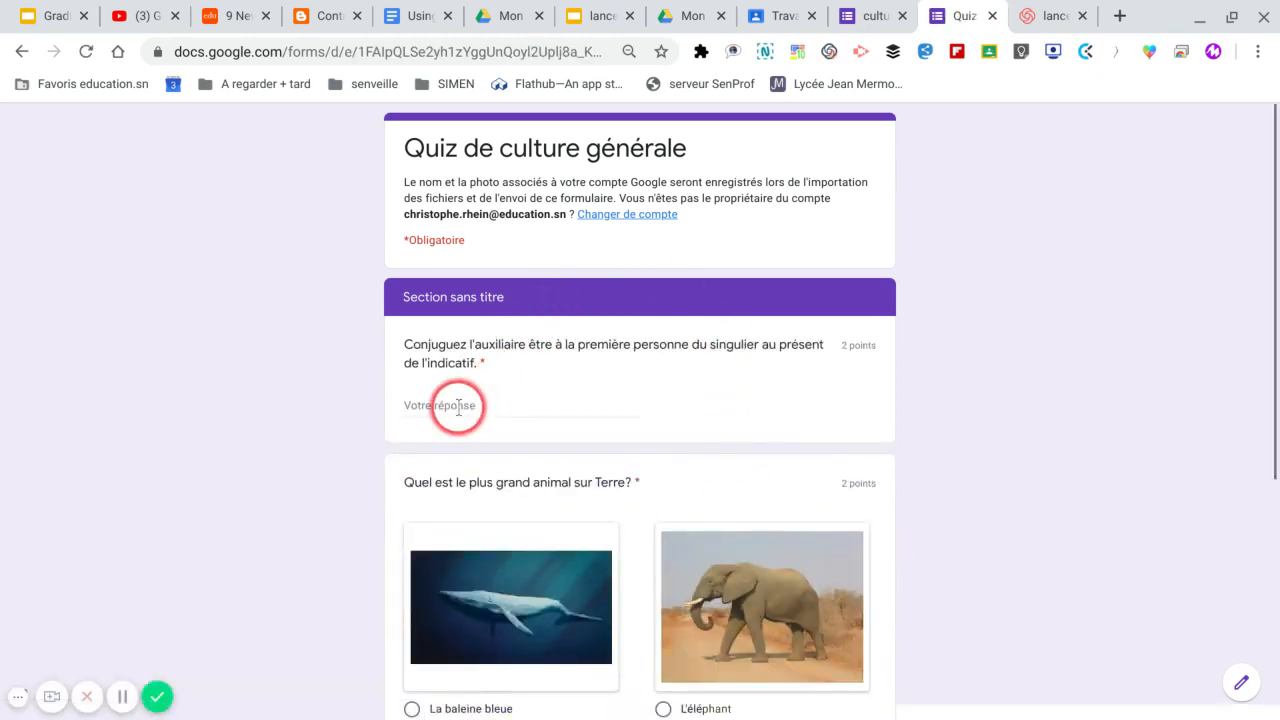
Answer the conjugation question with "Je suis" and the largest-animal question with La baleine bleue, and continue to the file-upload section
{"action": "left_click", "coordinate": [494, 403]}
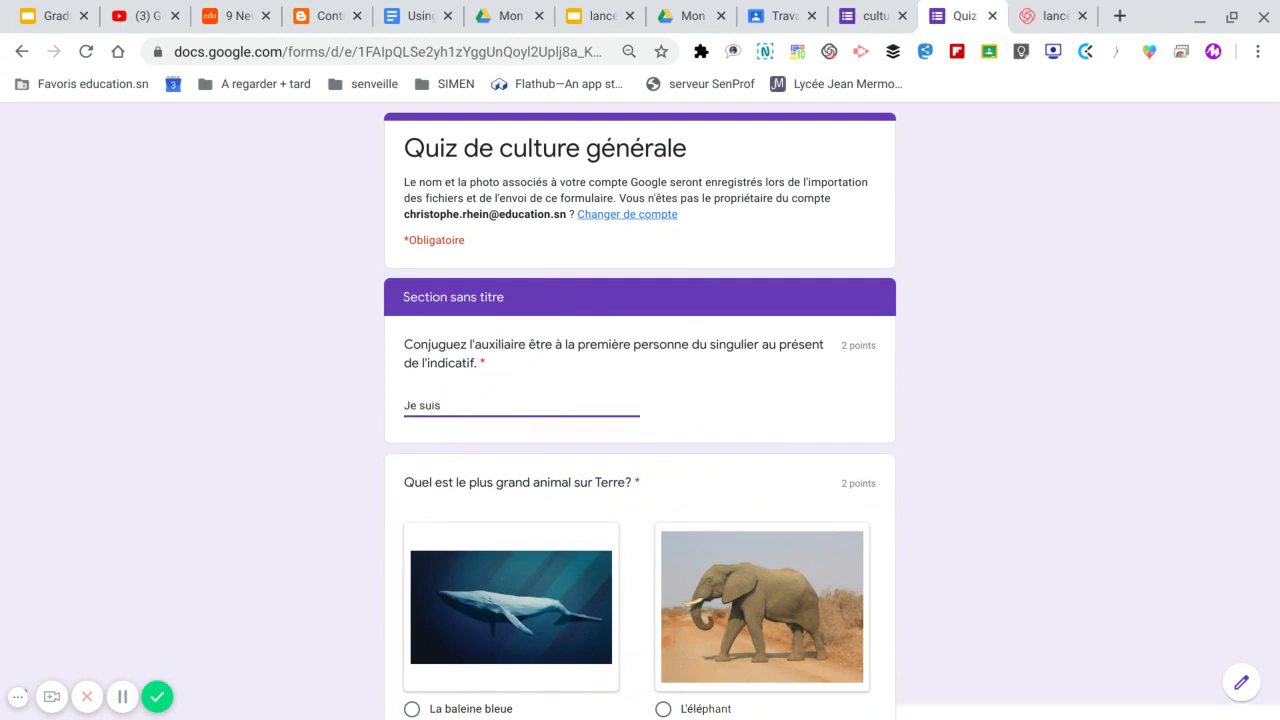
{"action": "scroll", "coordinate": [480, 429], "scroll_direction": "down", "scroll_amount": 4}
{"action": "left_click", "coordinate": [463, 302]}
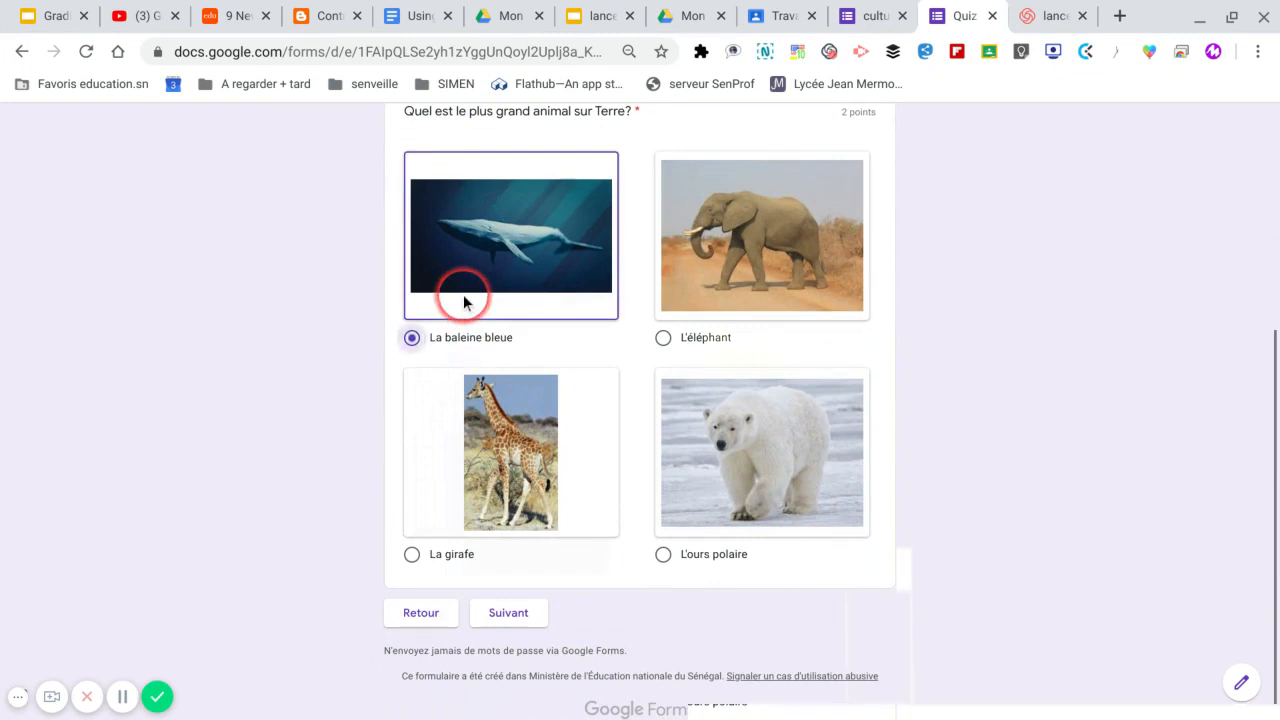
{"action": "left_click", "coordinate": [508, 612]}
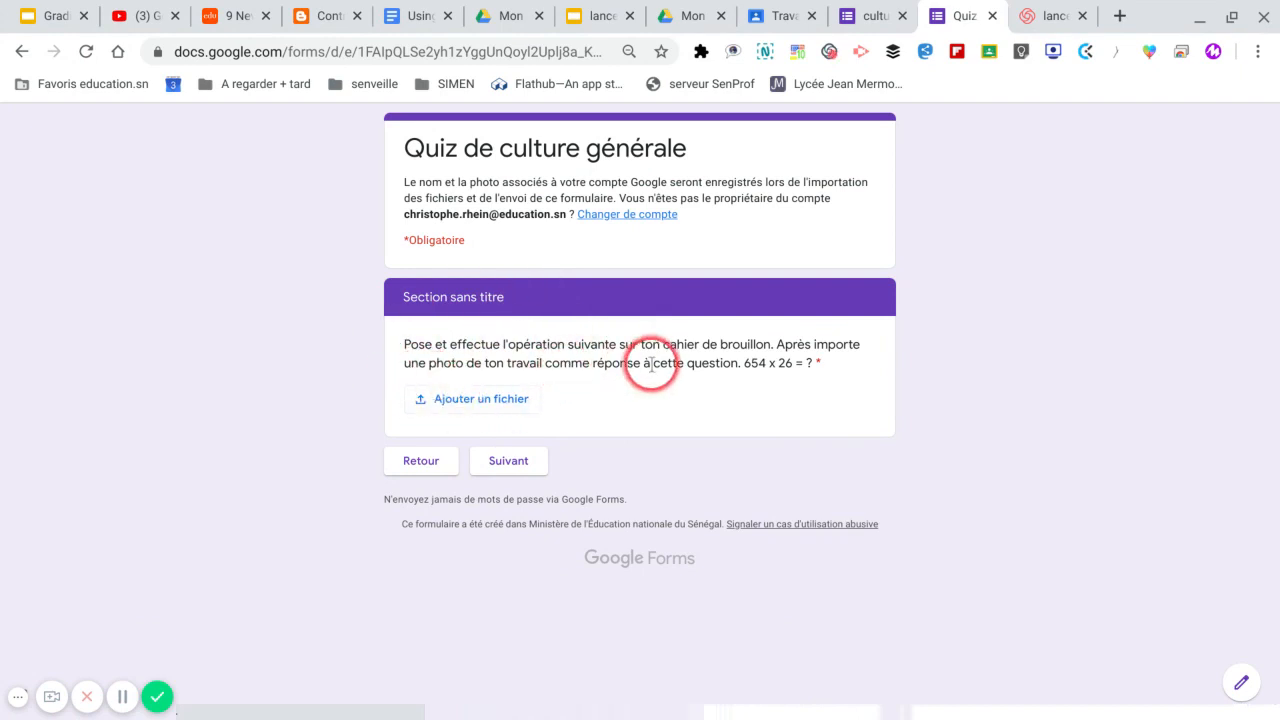
Upload lettre_persane.png from Téléchargements as the answer to the multiplication question and continue to the grid section
{"action": "left_click", "coordinate": [477, 405]}
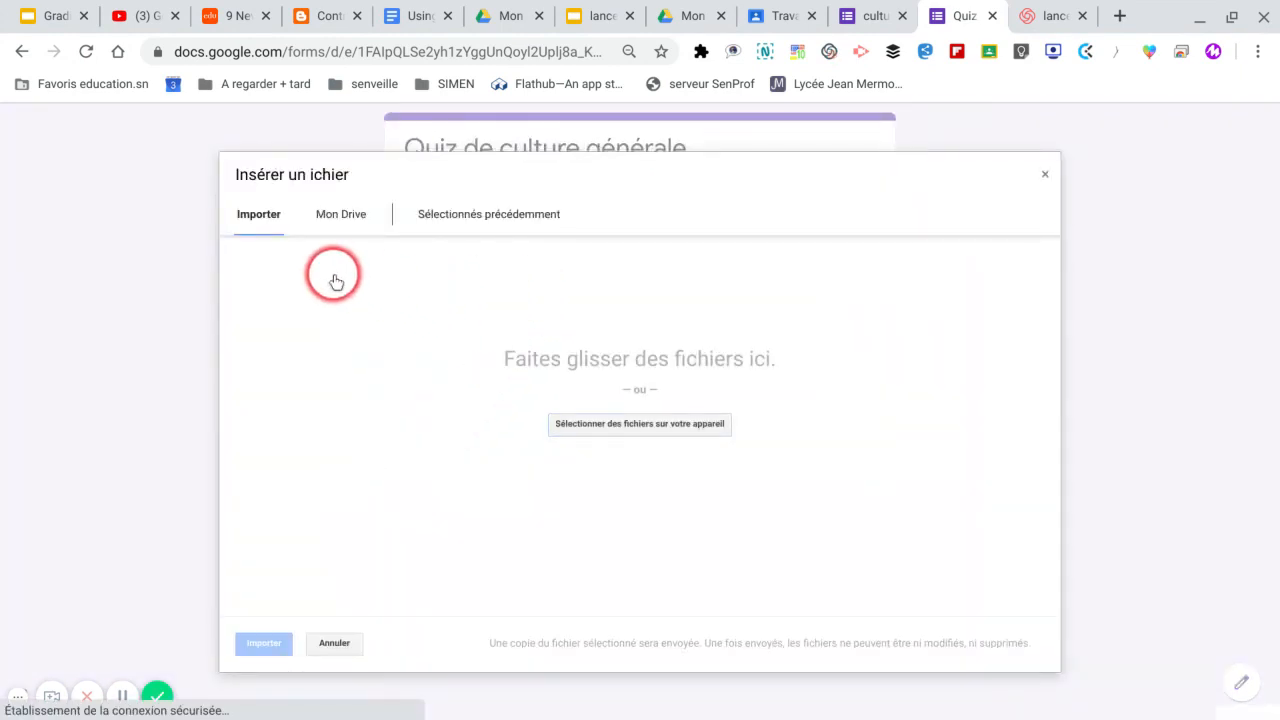
{"action": "left_click", "coordinate": [645, 428]}
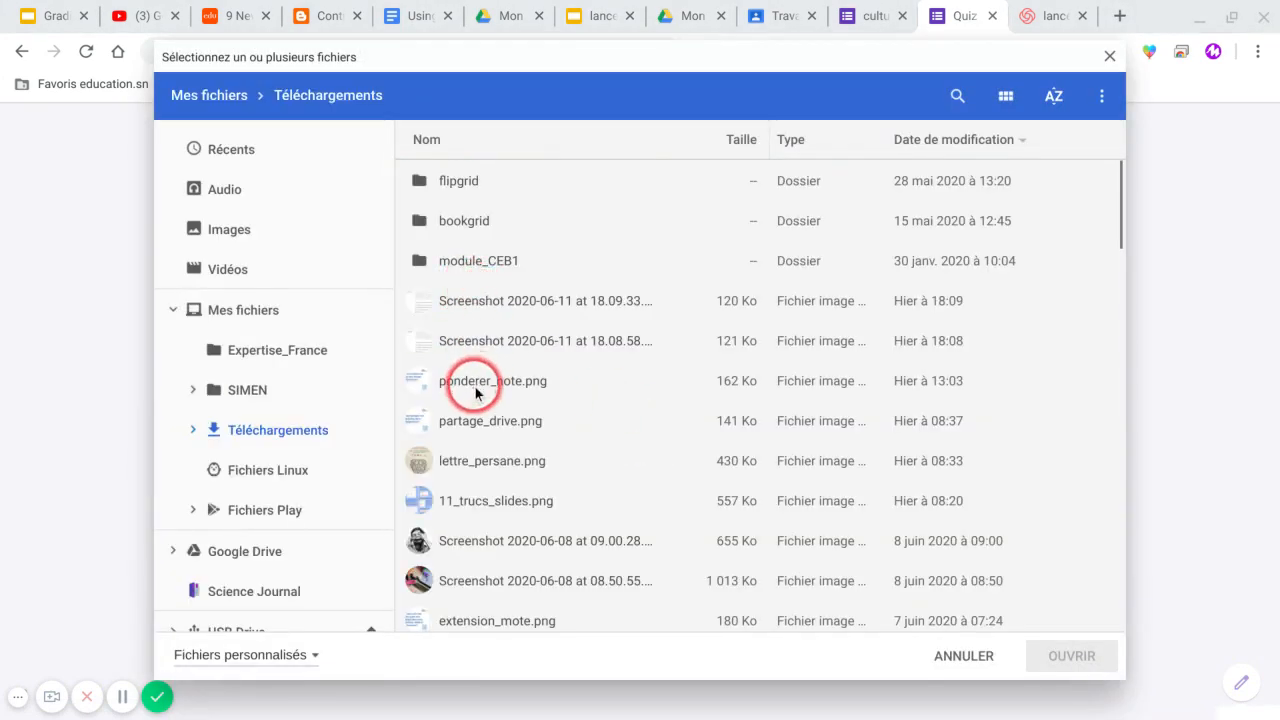
{"action": "left_click", "coordinate": [540, 463]}
{"action": "left_click", "coordinate": [1073, 659]}
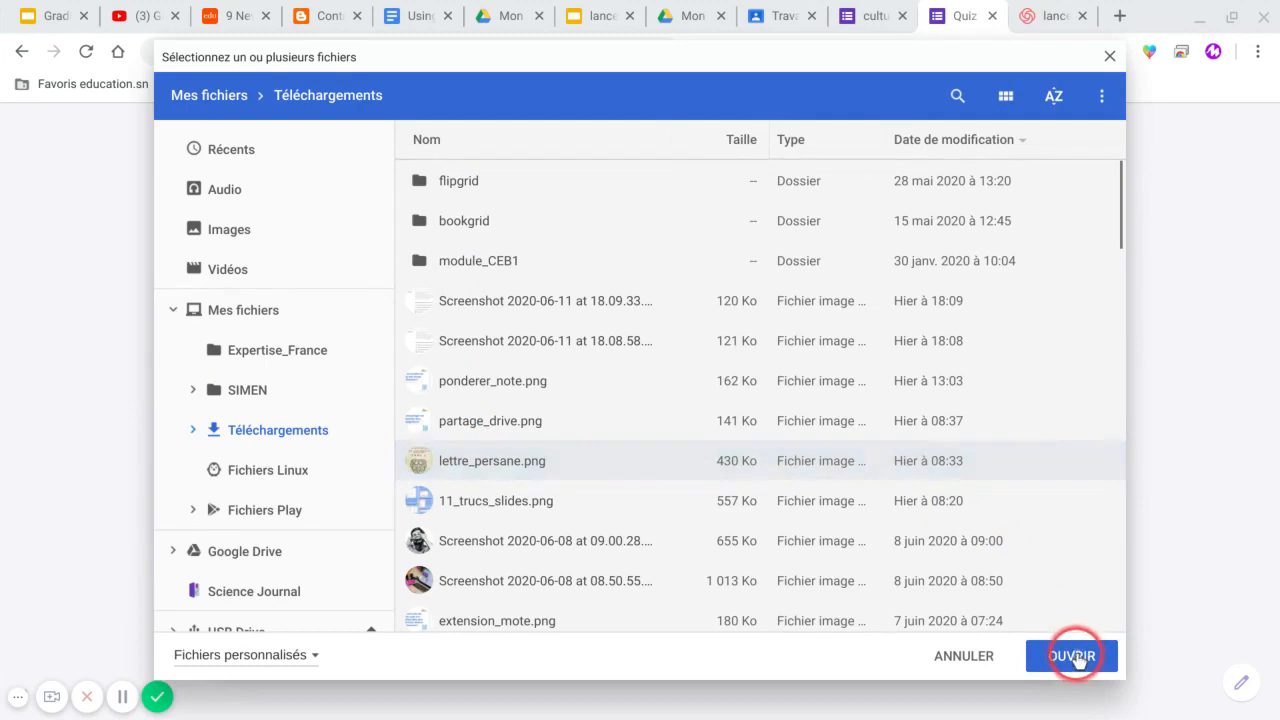
{"action": "left_click", "coordinate": [268, 645]}
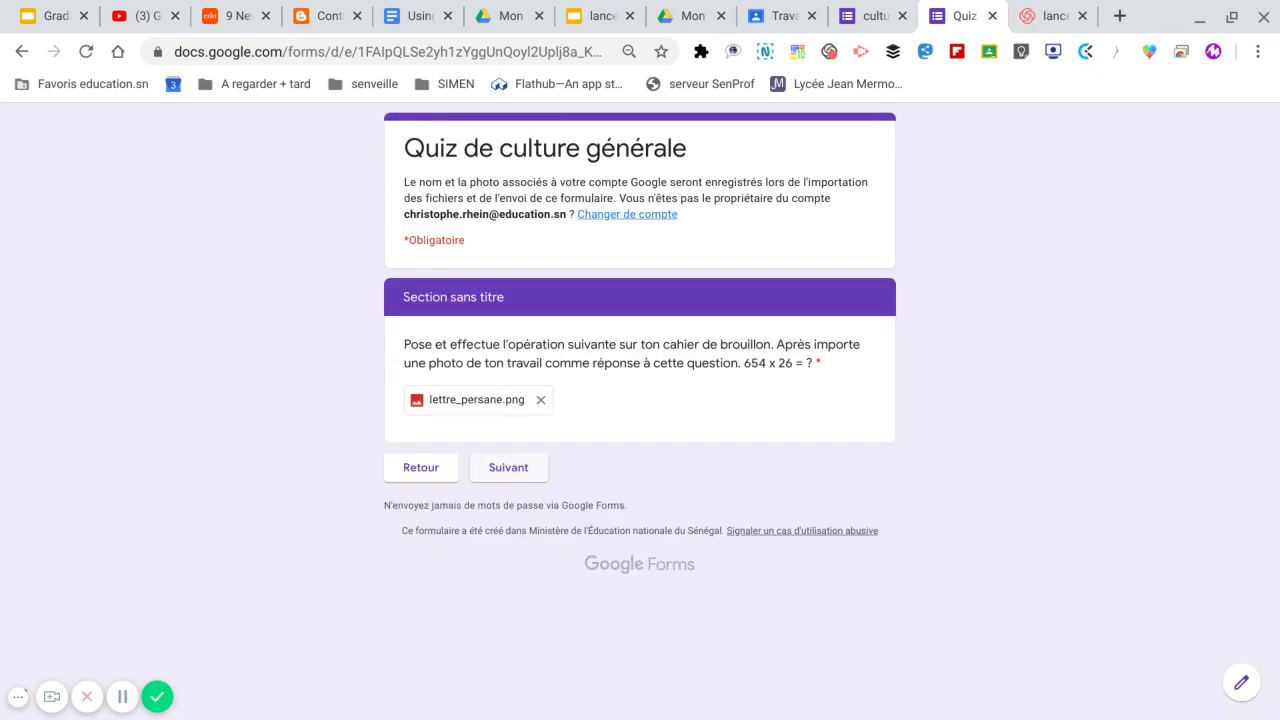
{"action": "left_click", "coordinate": [503, 480]}
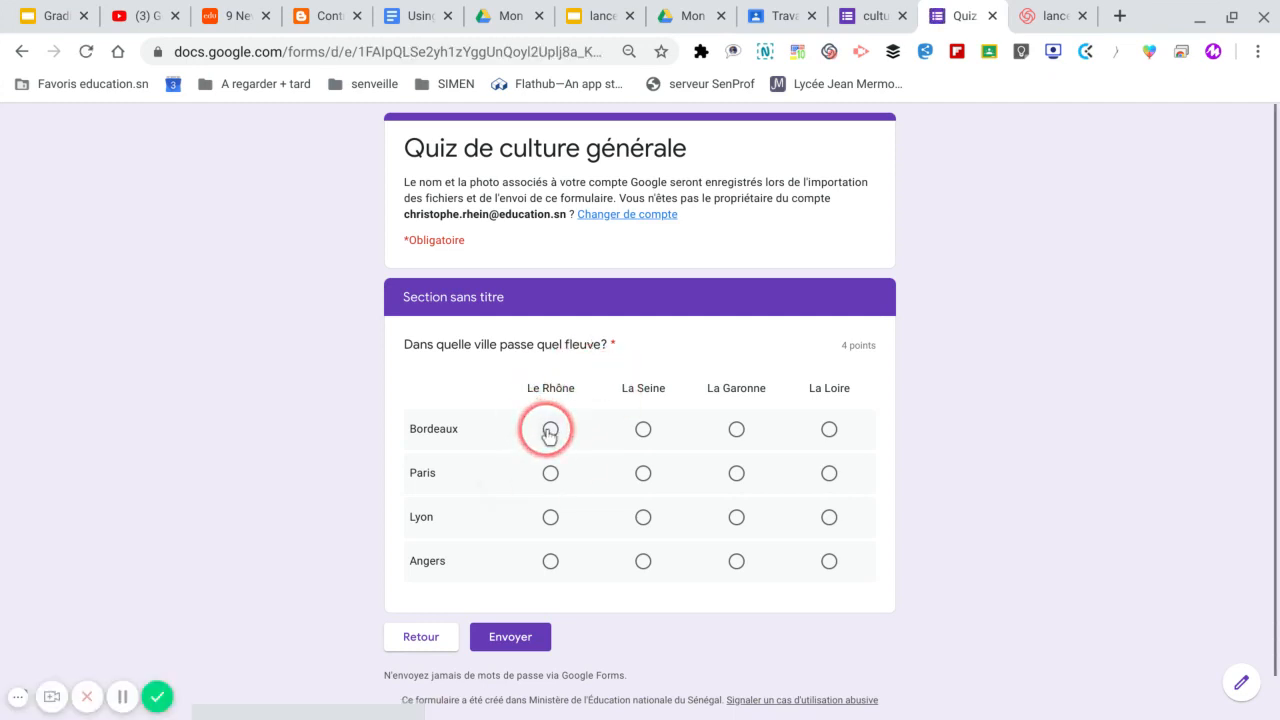
Match Bordeaux to Le Rhône, Paris to La Seine, Lyon to La Garonne and Angers to La Loire, submit the response and close the preview
{"action": "left_click", "coordinate": [549, 431]}
{"action": "left_click", "coordinate": [642, 474]}
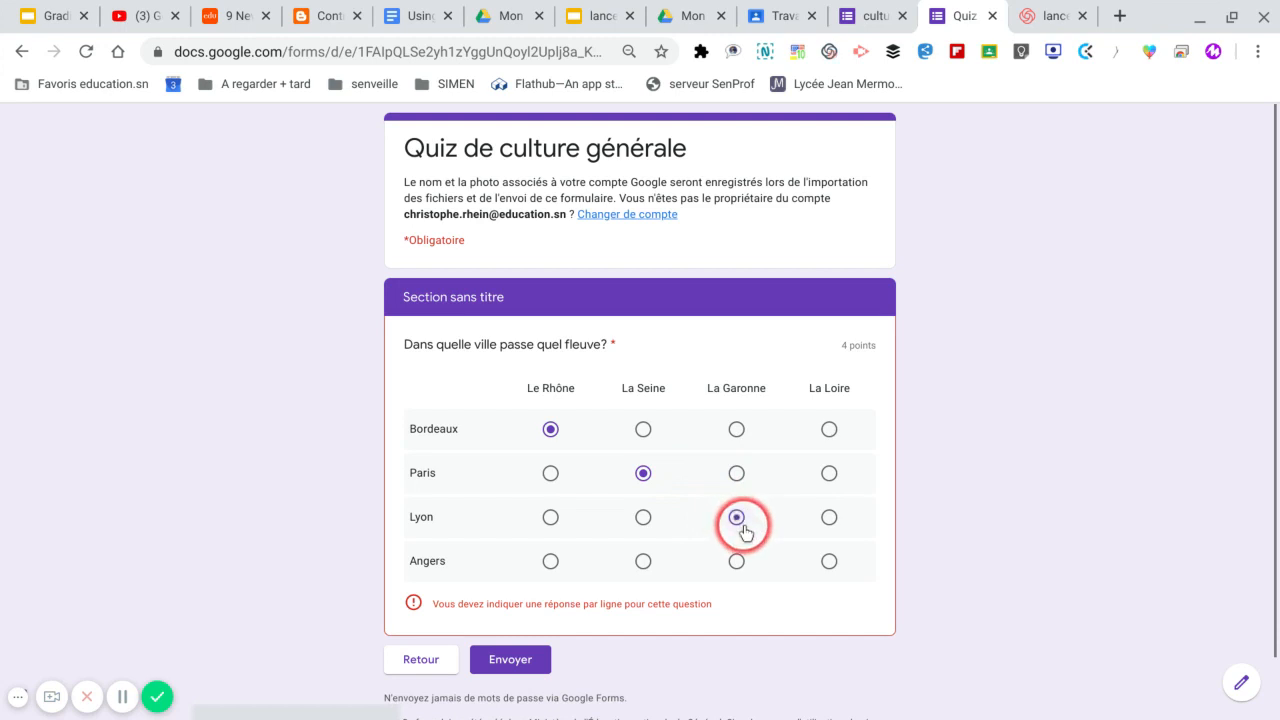
{"action": "left_click", "coordinate": [827, 558]}
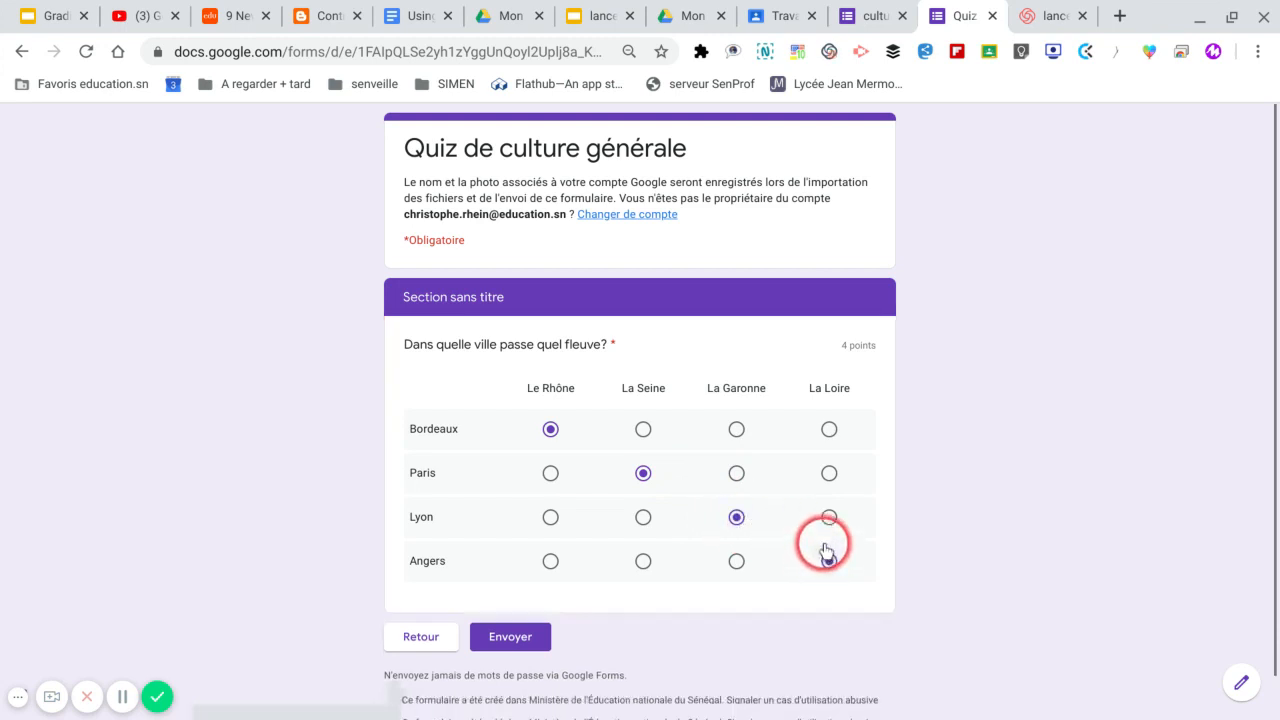
{"action": "left_click", "coordinate": [516, 633]}
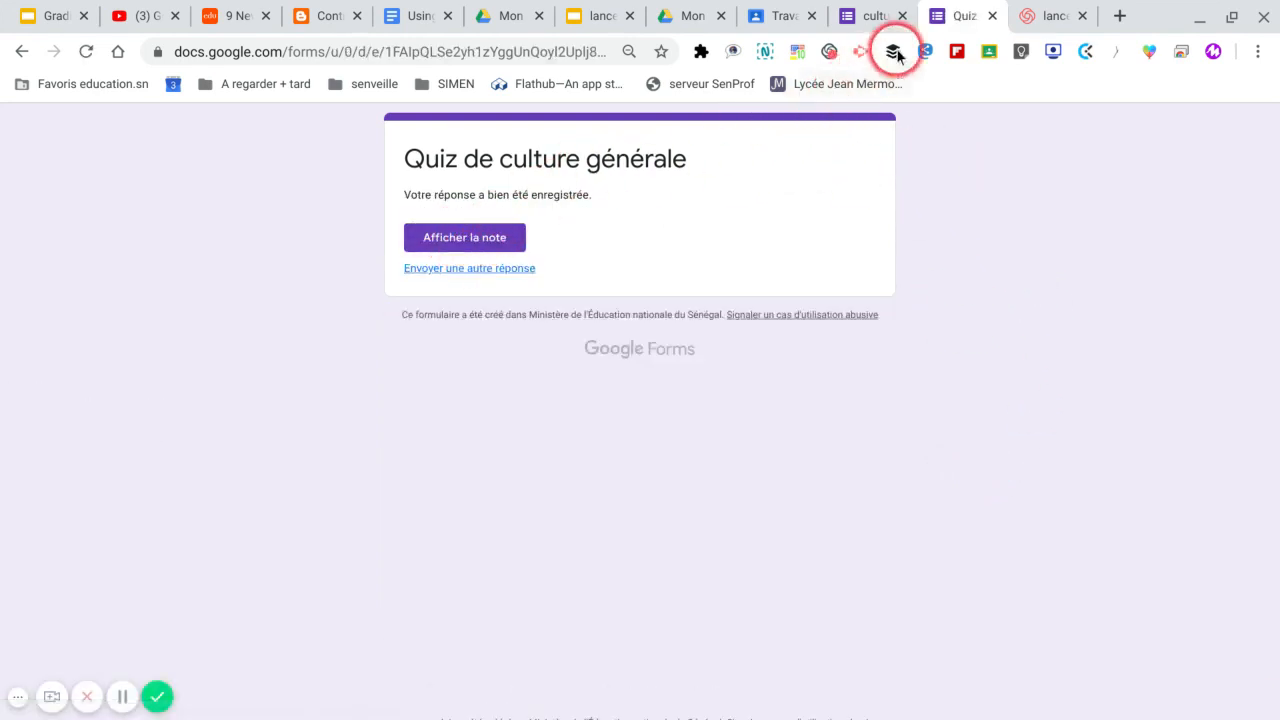
{"action": "left_click", "coordinate": [992, 16]}
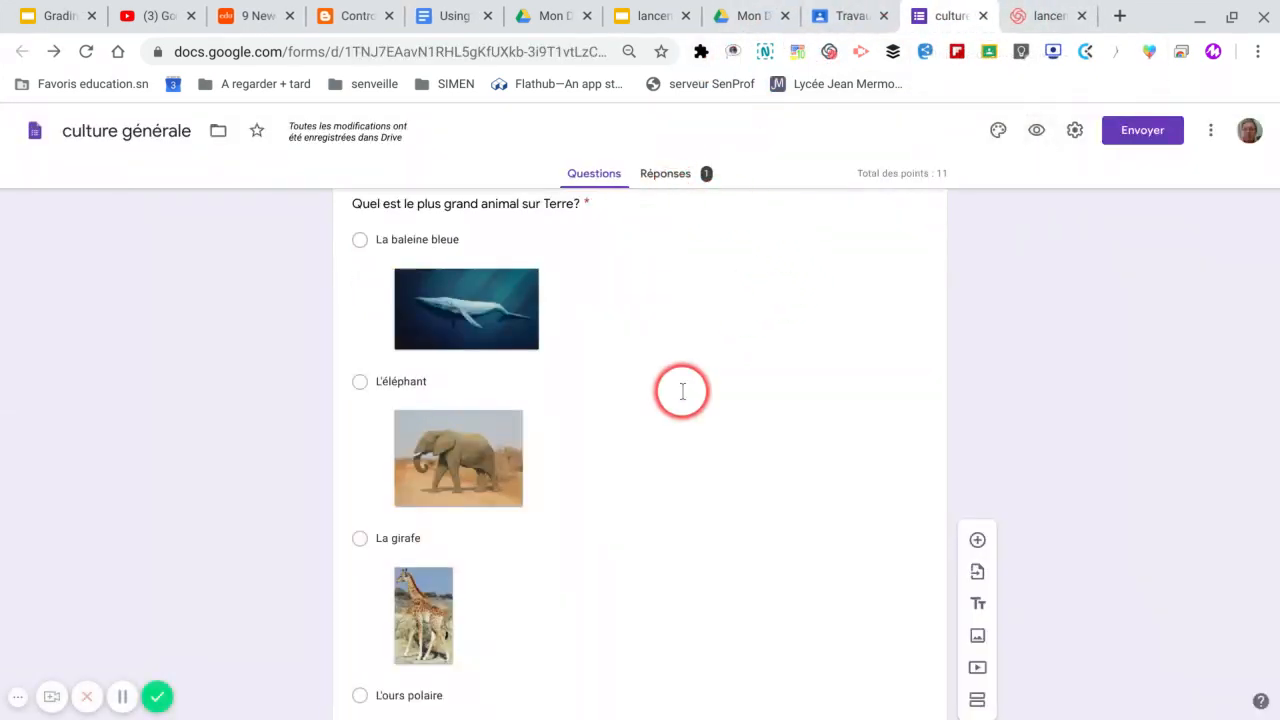
Insert the picture of graduates in black caps from the Illustrations themes as the form's header image
{"action": "scroll", "coordinate": [684, 398], "scroll_direction": "down", "scroll_amount": 10}
{"action": "scroll", "coordinate": [682, 398], "scroll_direction": "up", "scroll_amount": 1}
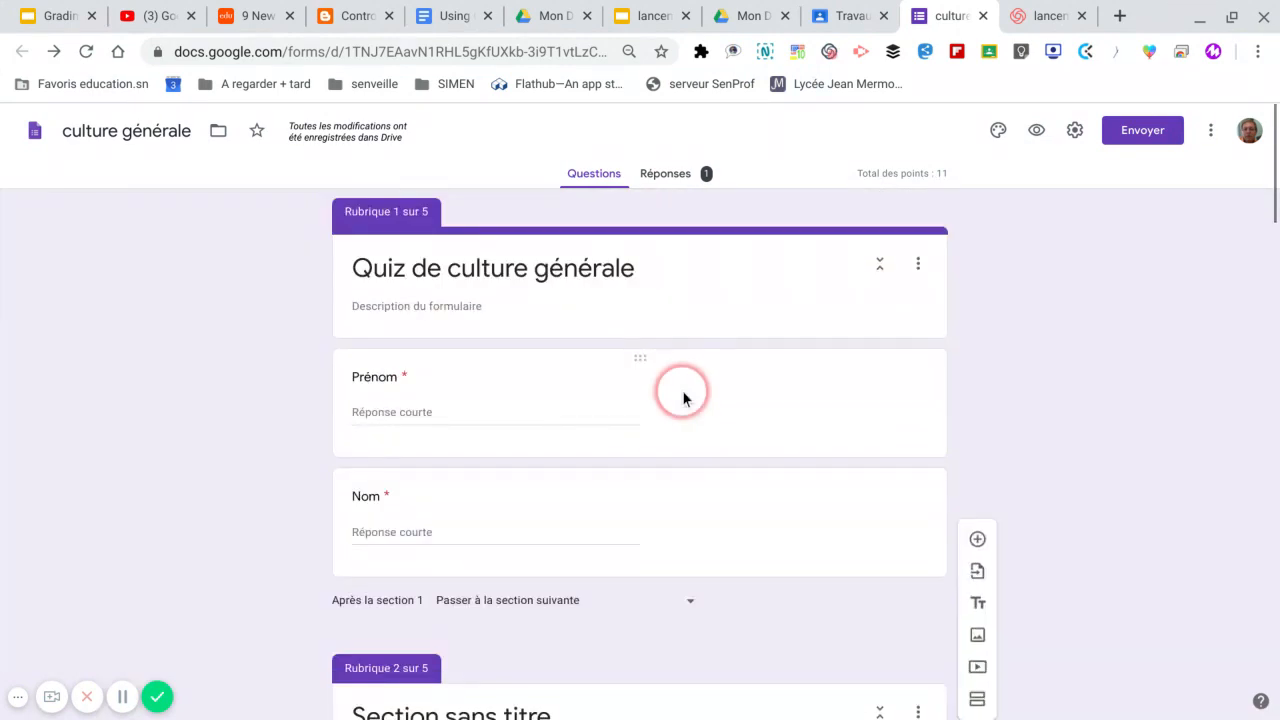
{"action": "left_click", "coordinate": [999, 131]}
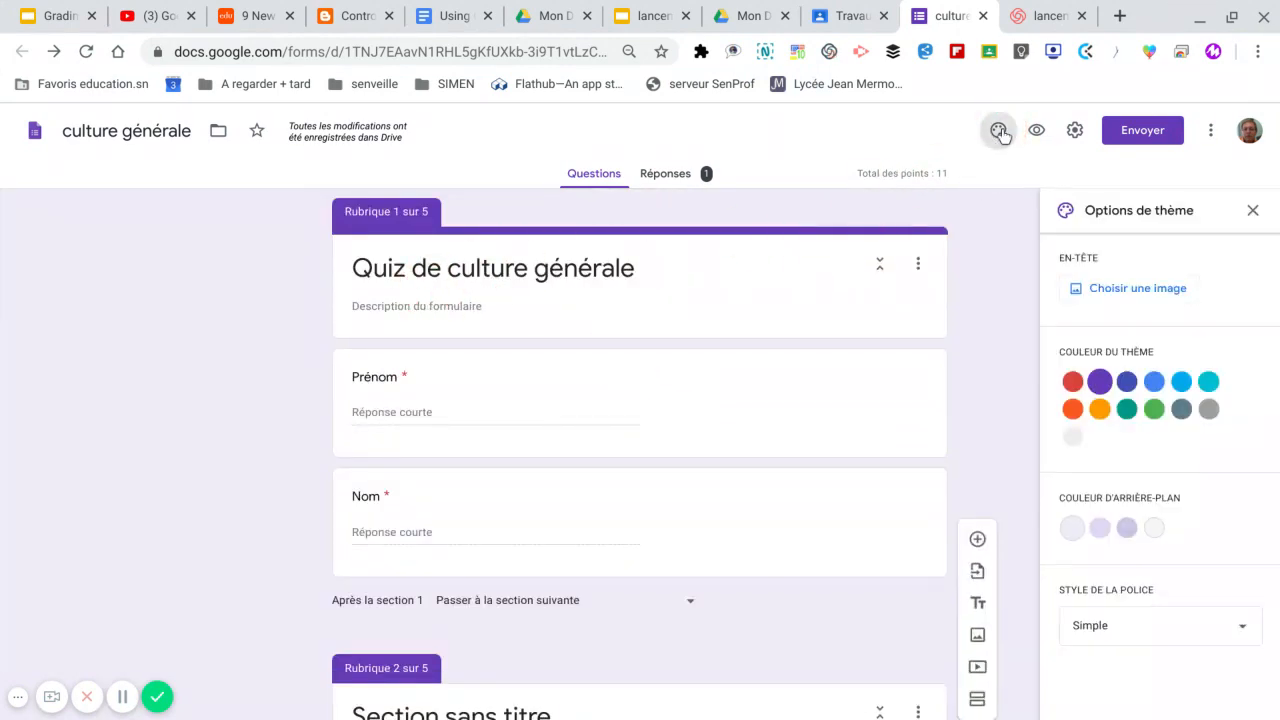
{"action": "left_click", "coordinate": [1144, 294]}
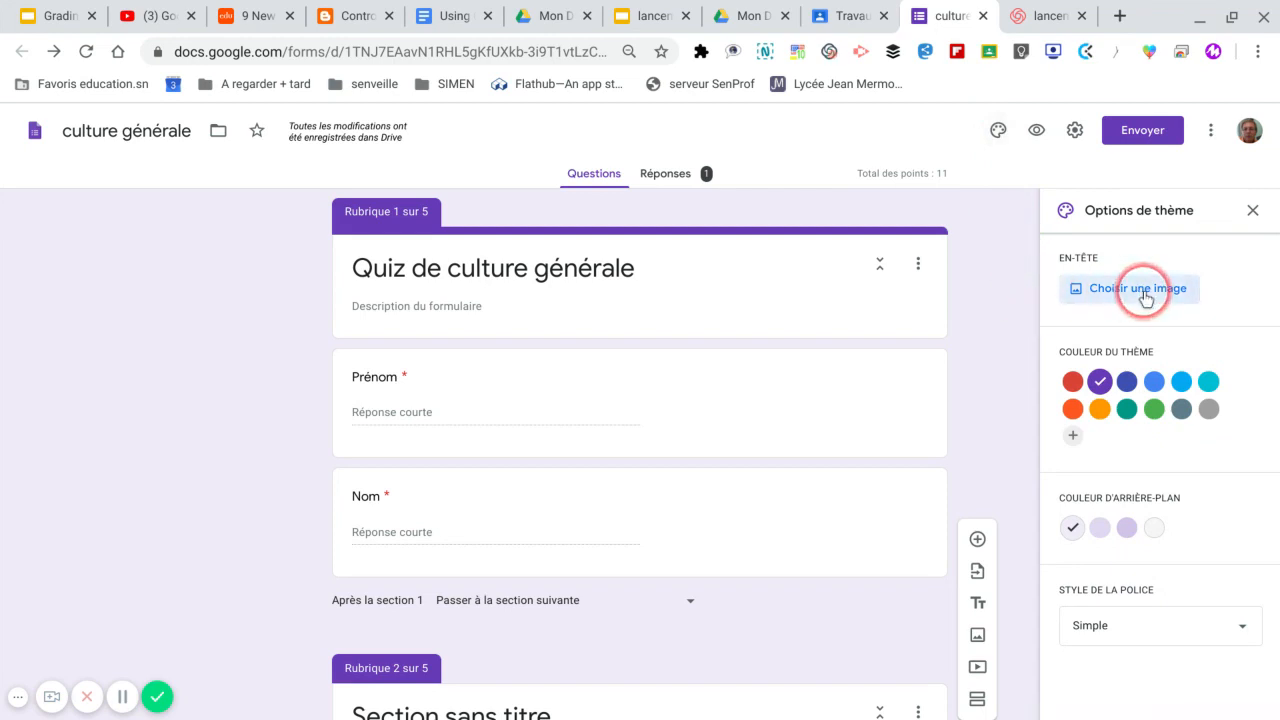
{"action": "left_click", "coordinate": [430, 292]}
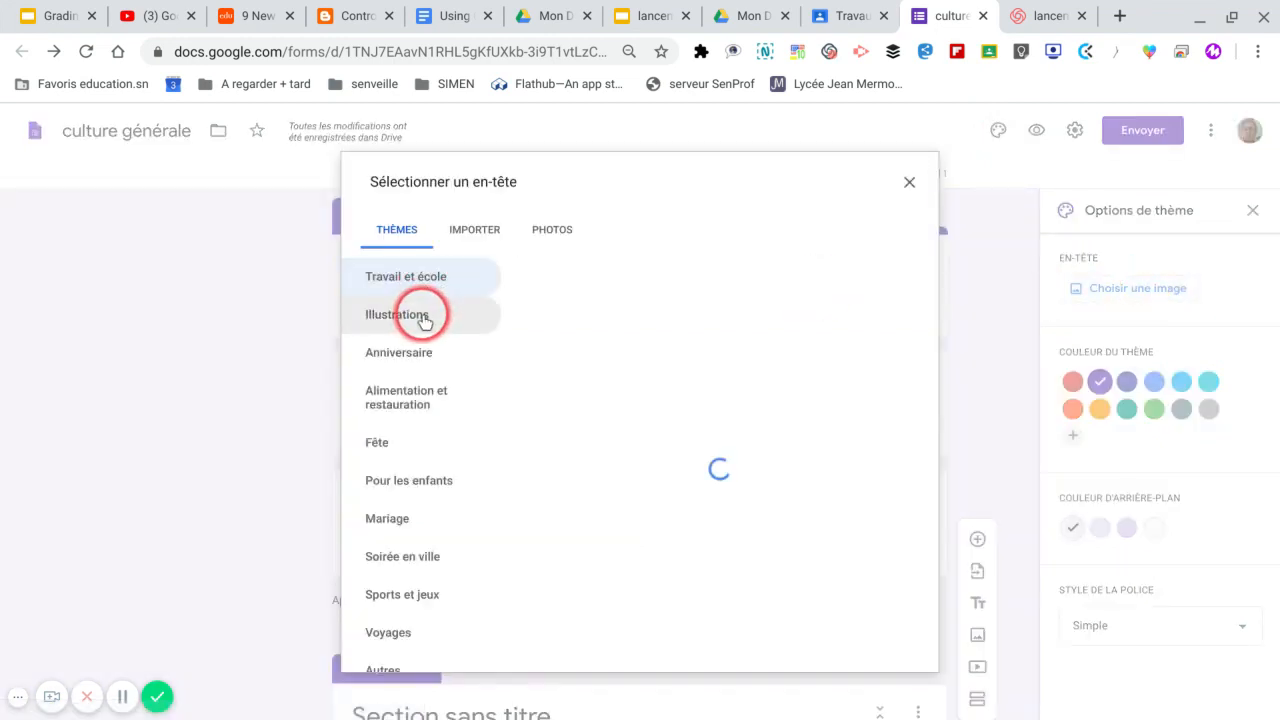
{"action": "left_click", "coordinate": [416, 322]}
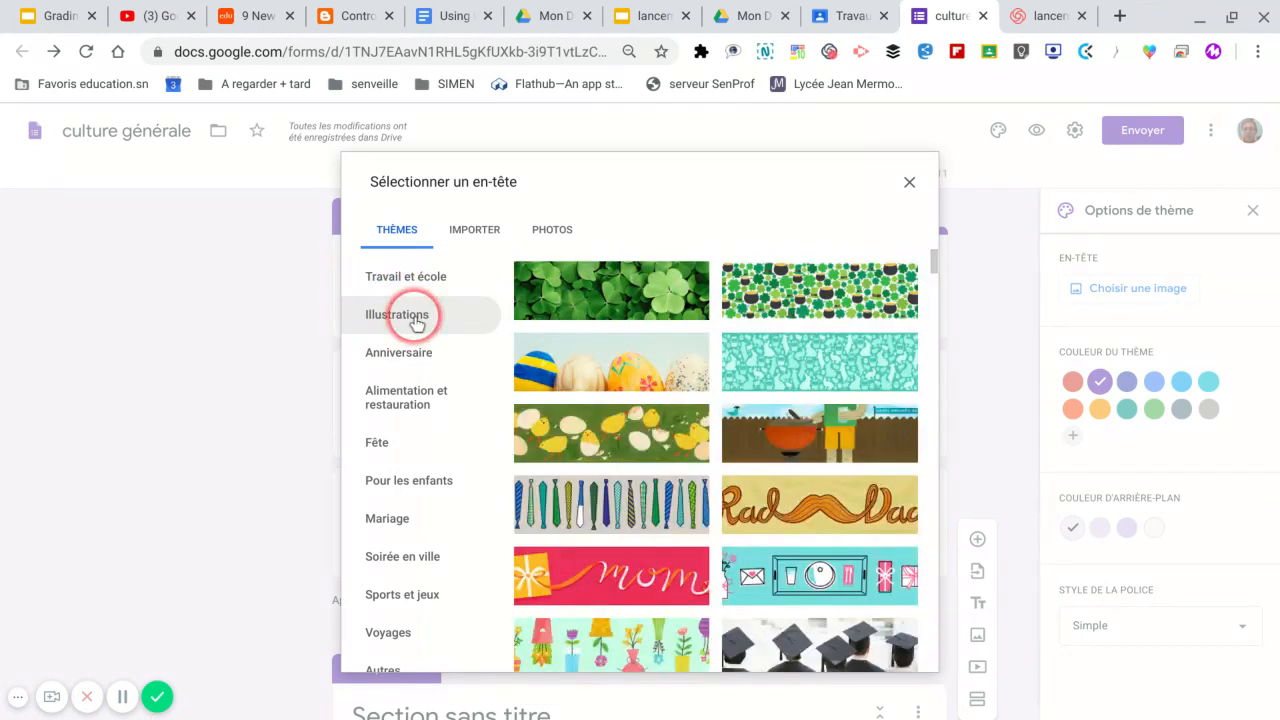
{"action": "left_click", "coordinate": [583, 438]}
{"action": "scroll", "coordinate": [583, 438], "scroll_direction": "down", "scroll_amount": 4}
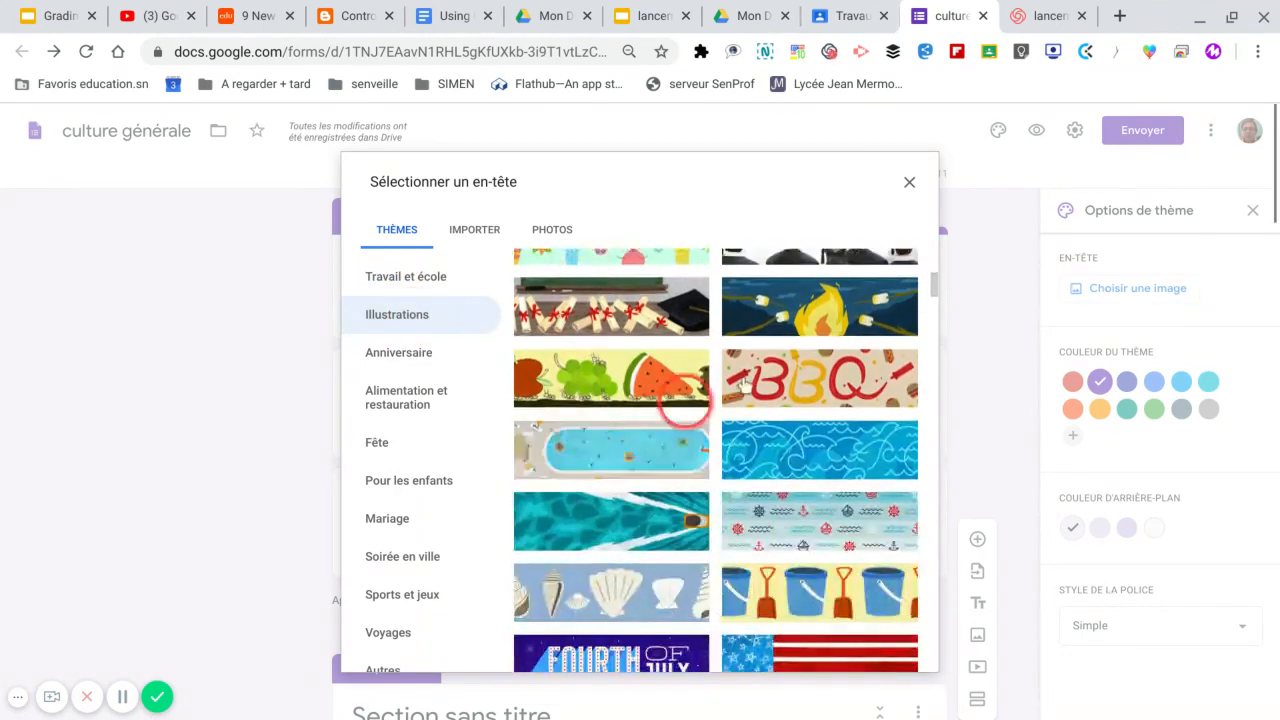
{"action": "scroll", "coordinate": [790, 343], "scroll_direction": "up", "scroll_amount": 1}
{"action": "left_click", "coordinate": [790, 343]}
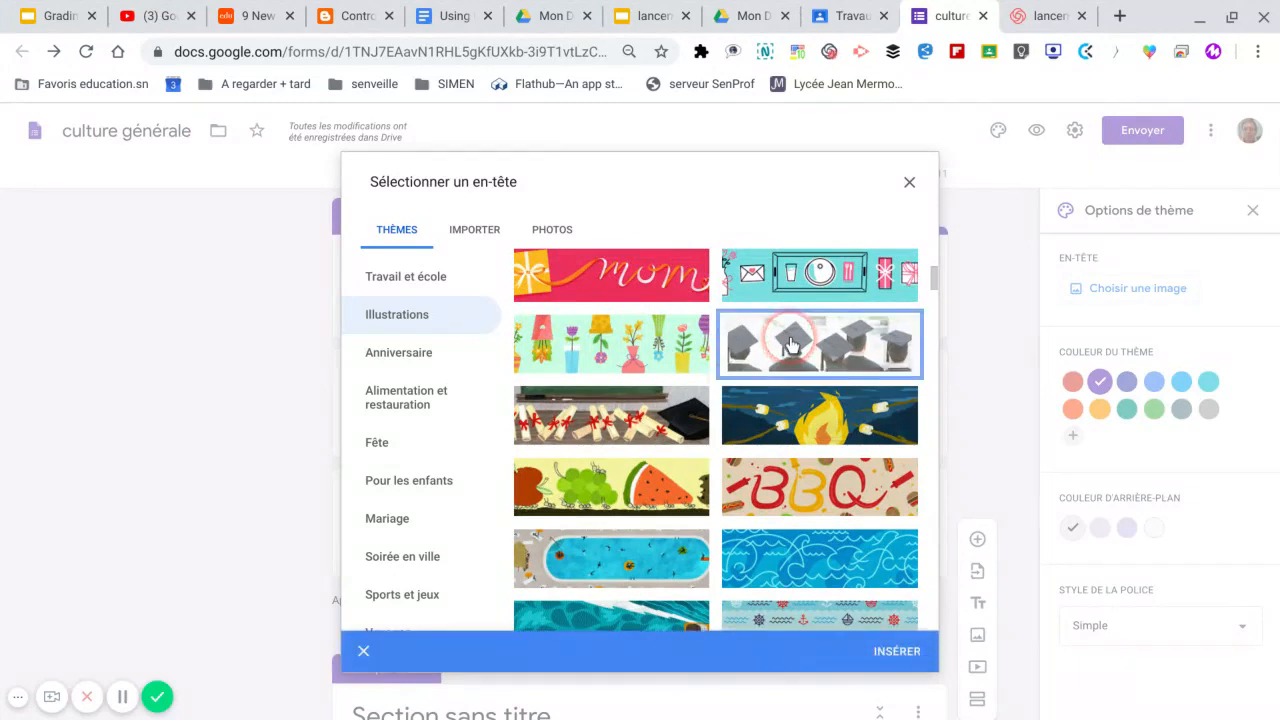
{"action": "left_click", "coordinate": [892, 651]}
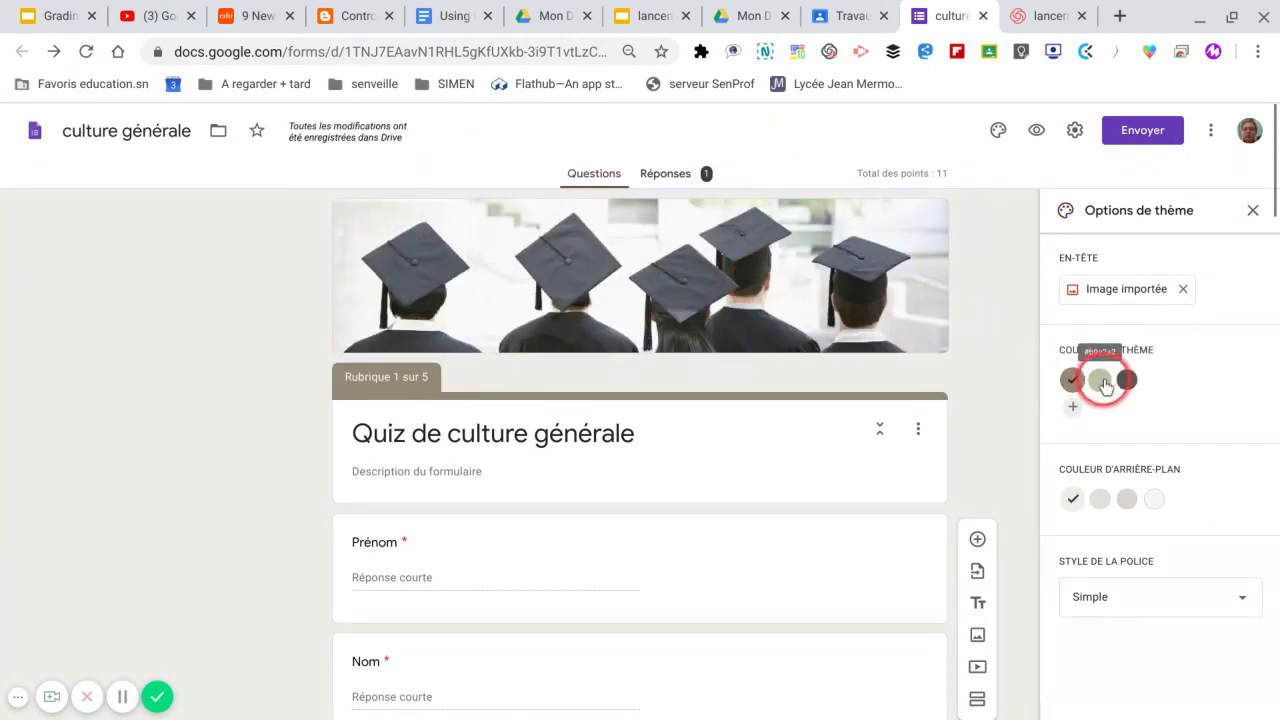
Set the form's theme colour to the dark grey suggested from the header image and close the theme options
{"action": "left_click", "coordinate": [1100, 381]}
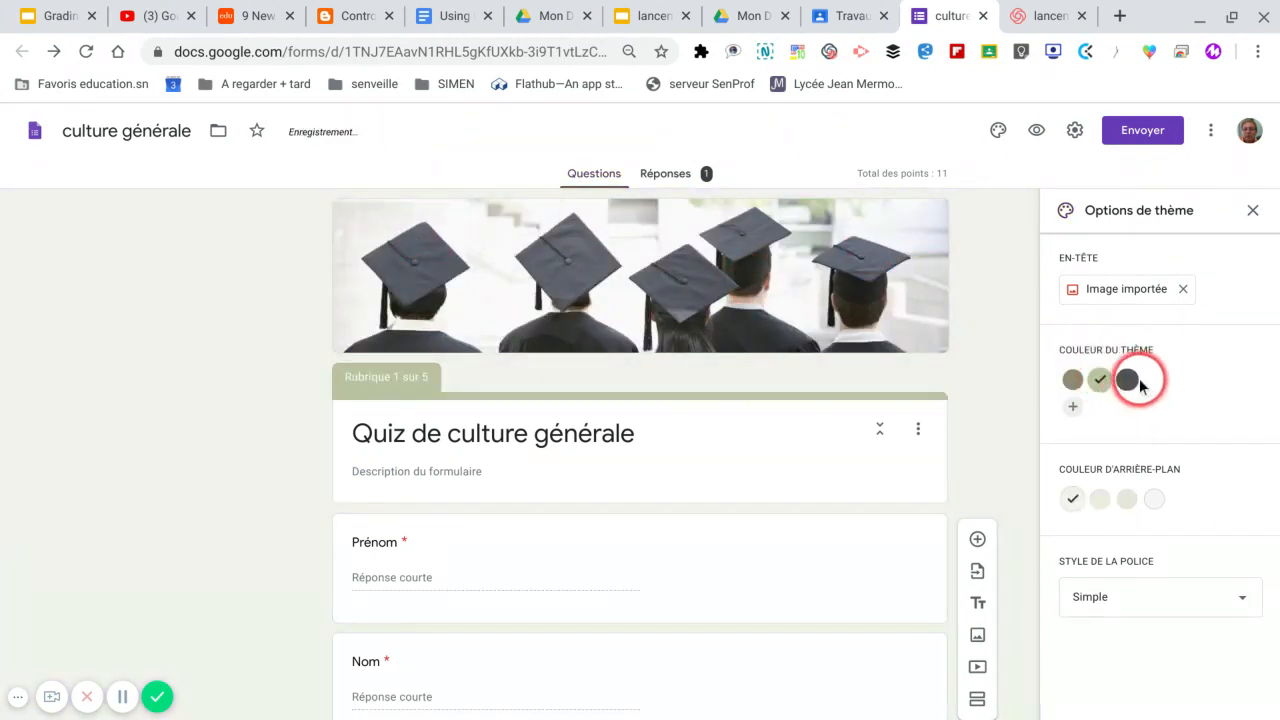
{"action": "left_click", "coordinate": [1129, 384]}
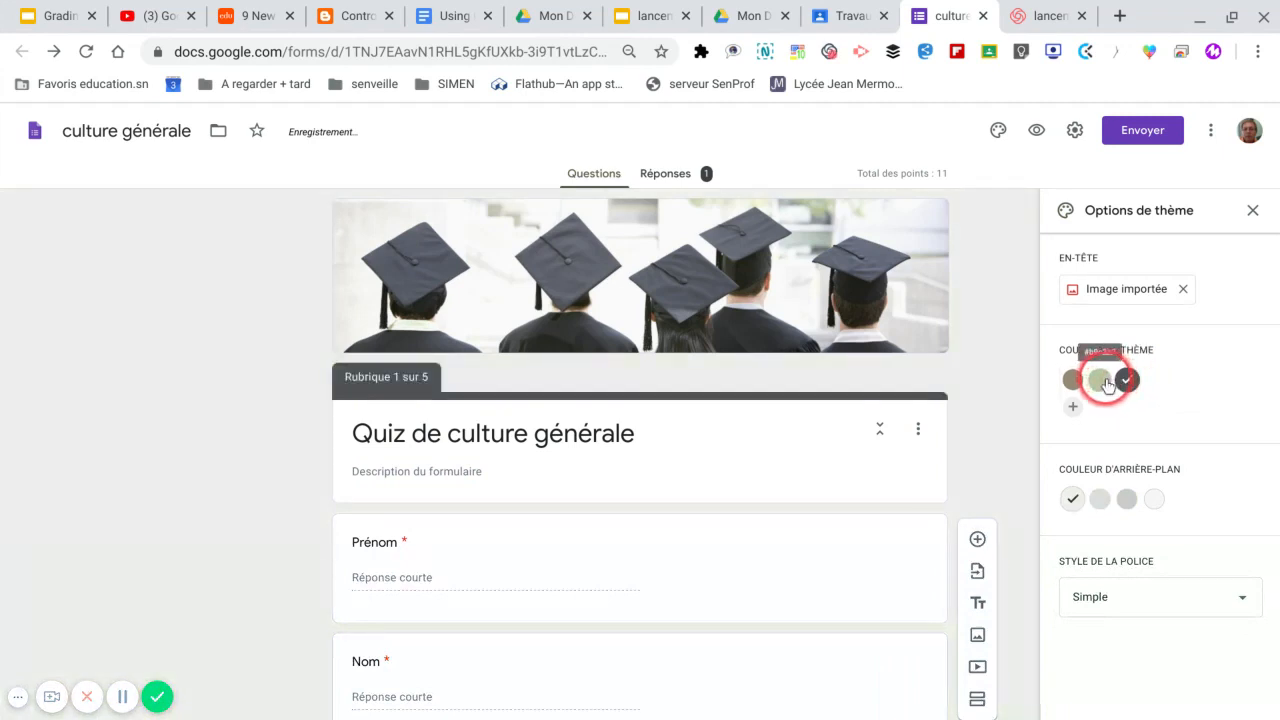
{"action": "scroll", "coordinate": [993, 300], "scroll_direction": "down", "scroll_amount": 1}
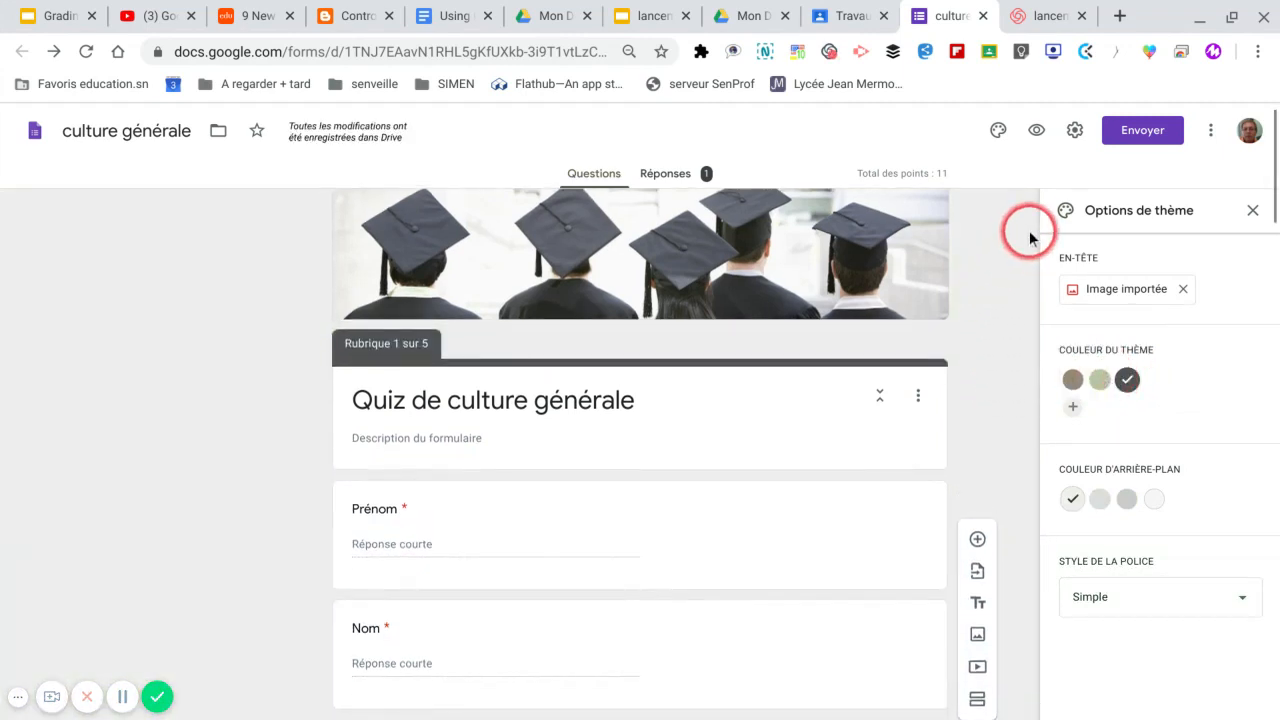
{"action": "left_click", "coordinate": [1253, 212]}
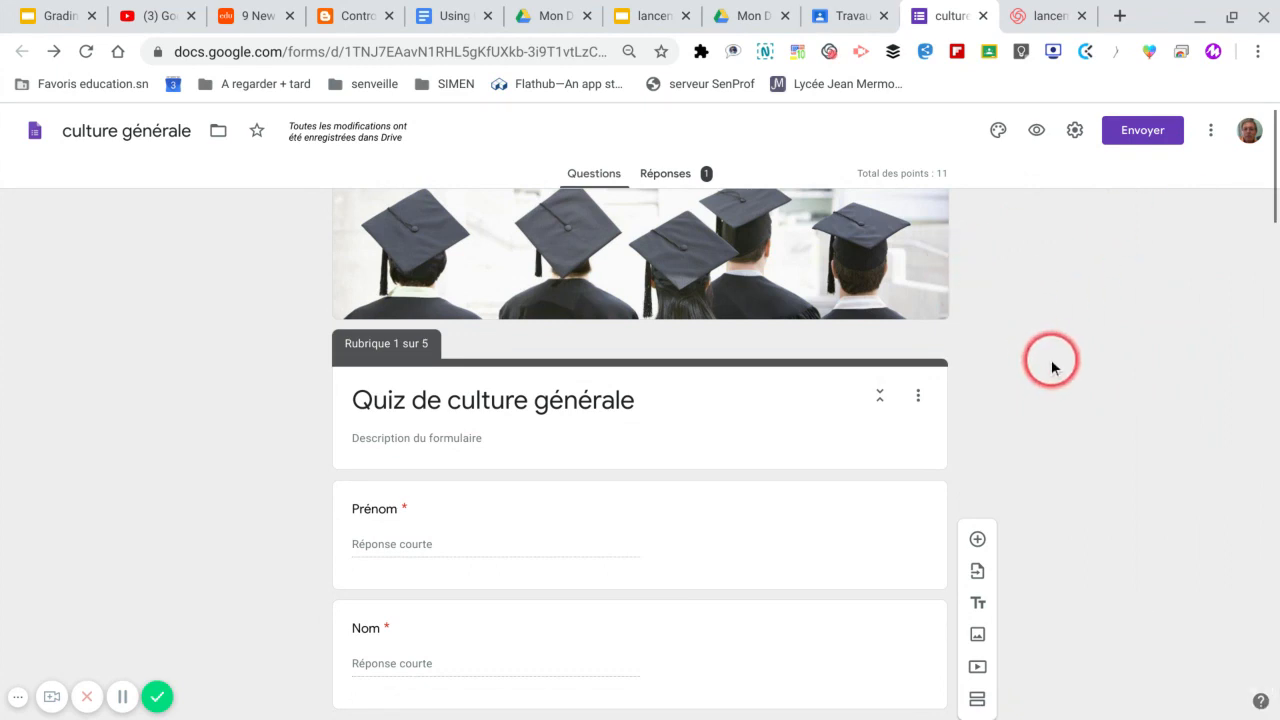
Switch to the open Google Slides presentation whose title starts with "lancer"
{"action": "left_click", "coordinate": [645, 18]}
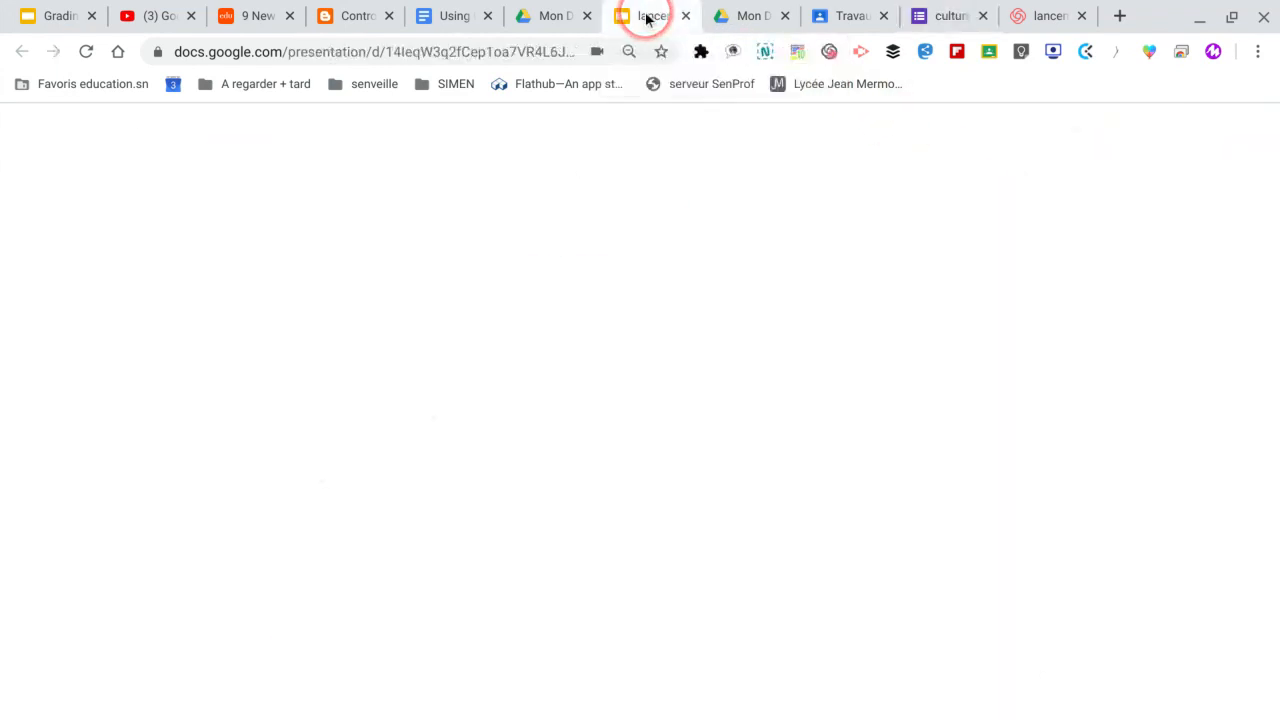